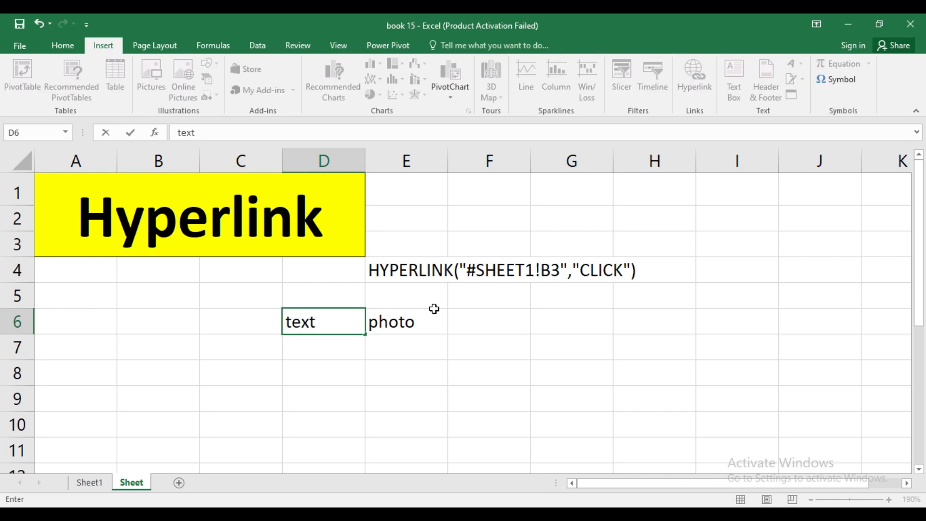
Enter the label "video" in cell F6, beside the "photo" label
{"action": "left_click", "coordinate": [435, 309]}
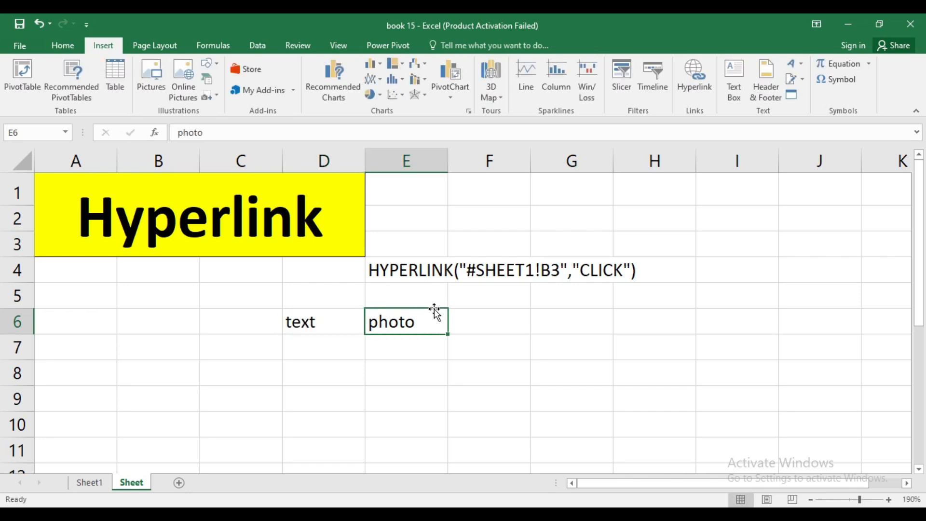
{"action": "key", "text": "Right"}
{"action": "type", "text": "vi"}
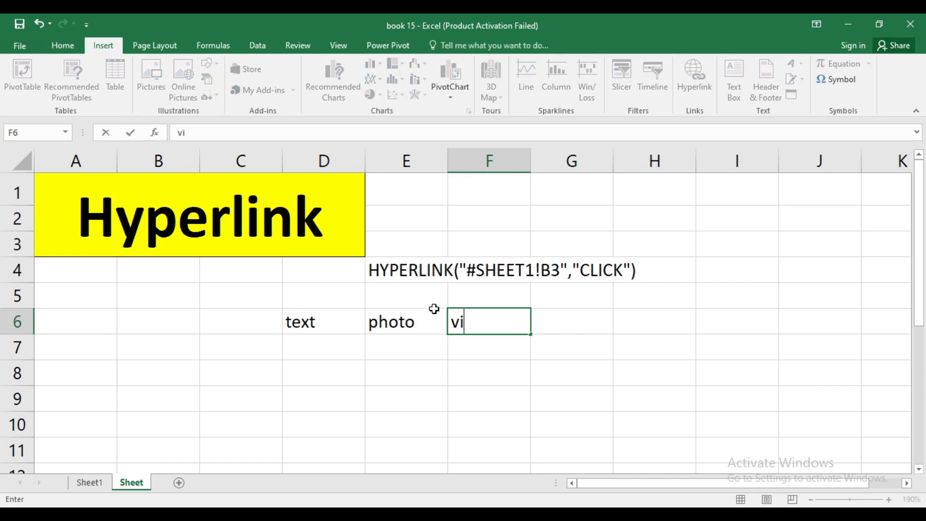
{"action": "type", "text": "deo"}
{"action": "key", "text": "BackSpace"}
{"action": "type", "text": "eo"}
{"action": "key", "text": "Return"}
{"action": "left_click", "coordinate": [339, 330]}
{"action": "left_click", "coordinate": [479, 320]}
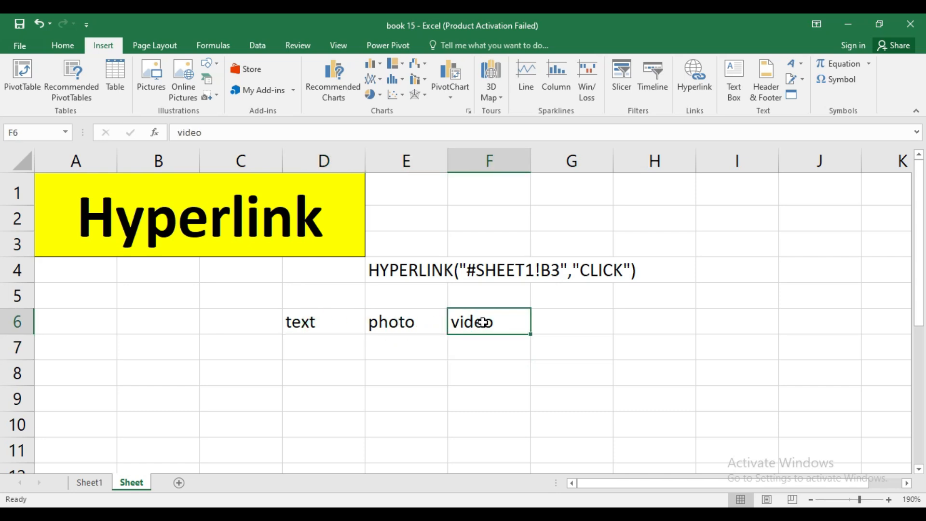
Link the "text" cell D6 to the PDF "MS EXCEL क्या है" in the Documents folder "6 excel files"
{"action": "left_click", "coordinate": [336, 324]}
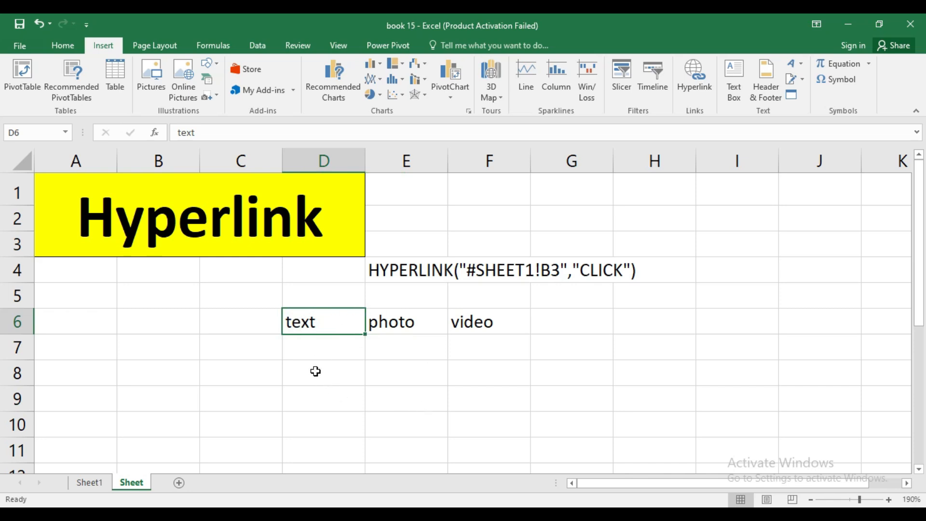
{"action": "left_click", "coordinate": [685, 92]}
{"action": "left_click_drag", "start_coordinate": [467, 171], "coordinate": [342, 94]}
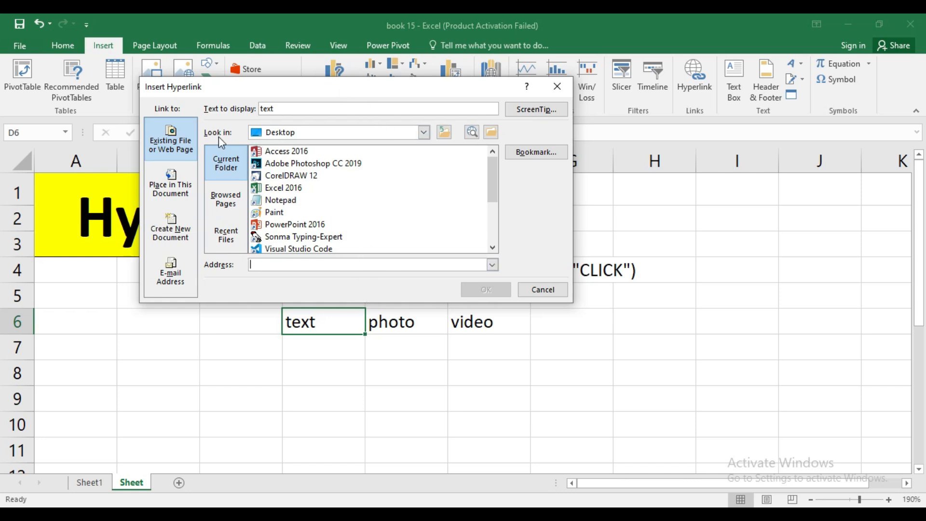
{"action": "left_click", "coordinate": [424, 133]}
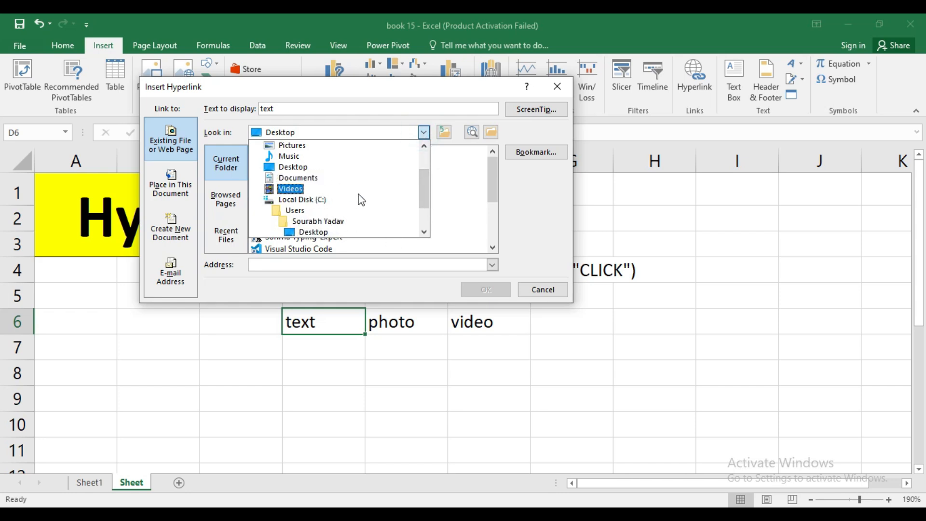
{"action": "left_click", "coordinate": [293, 179]}
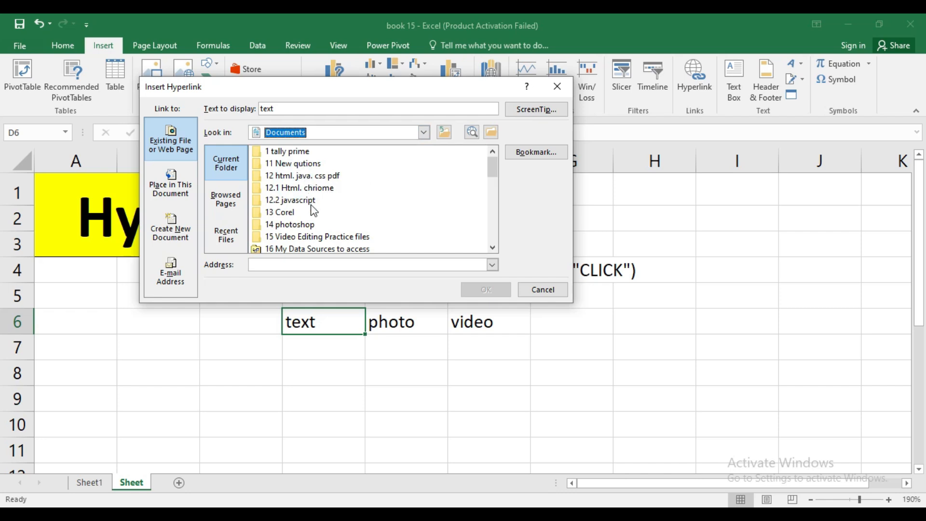
{"action": "left_click_drag", "start_coordinate": [492, 166], "coordinate": [491, 203]}
{"action": "double_click", "coordinate": [288, 188]}
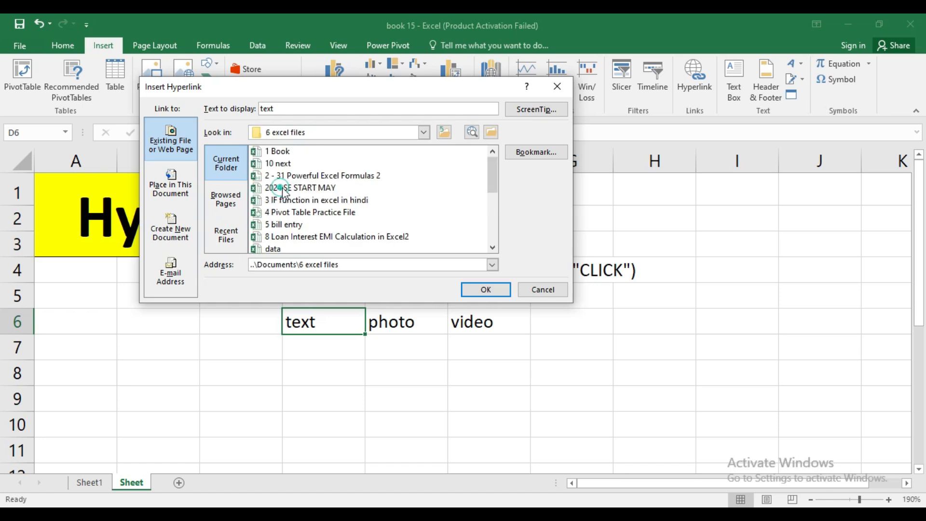
{"action": "scroll", "coordinate": [495, 179], "scroll_direction": "down", "scroll_amount": 5}
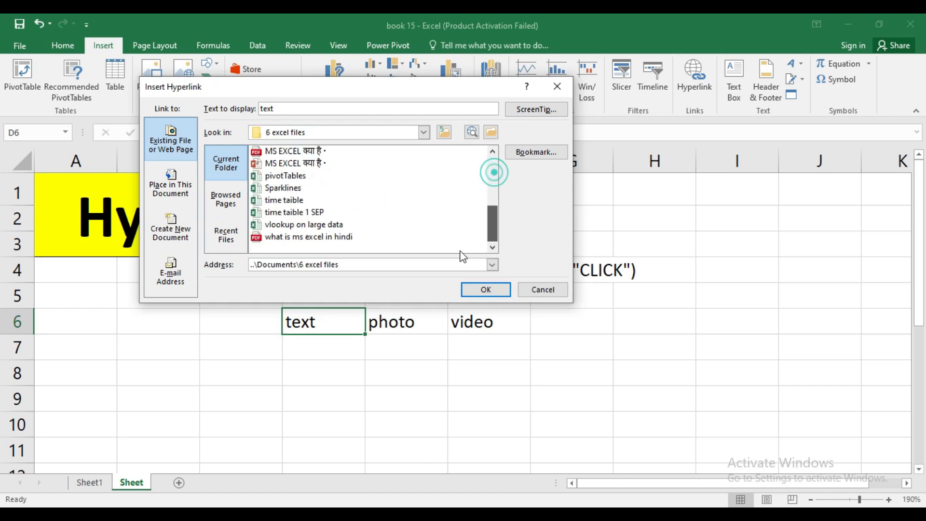
{"action": "left_click", "coordinate": [295, 153]}
{"action": "left_click", "coordinate": [481, 291]}
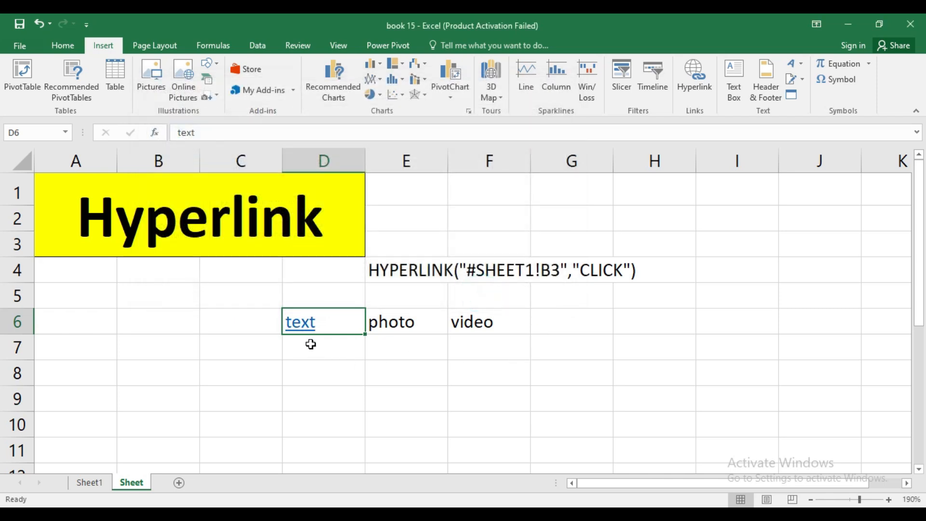
Link the "photo" cell E6 to the existing file images (22) (24).jpeg in the Pictures folder "coral"
{"action": "left_click", "coordinate": [417, 324]}
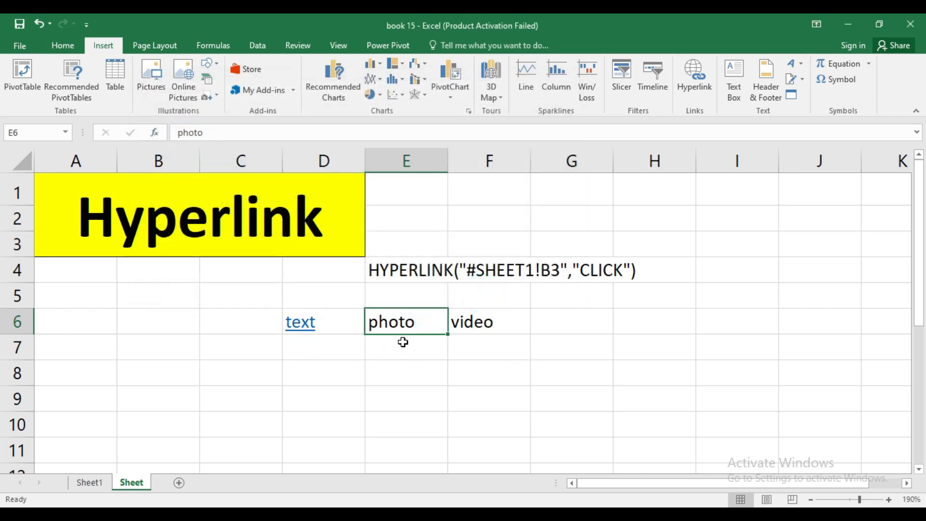
{"action": "left_click", "coordinate": [687, 80]}
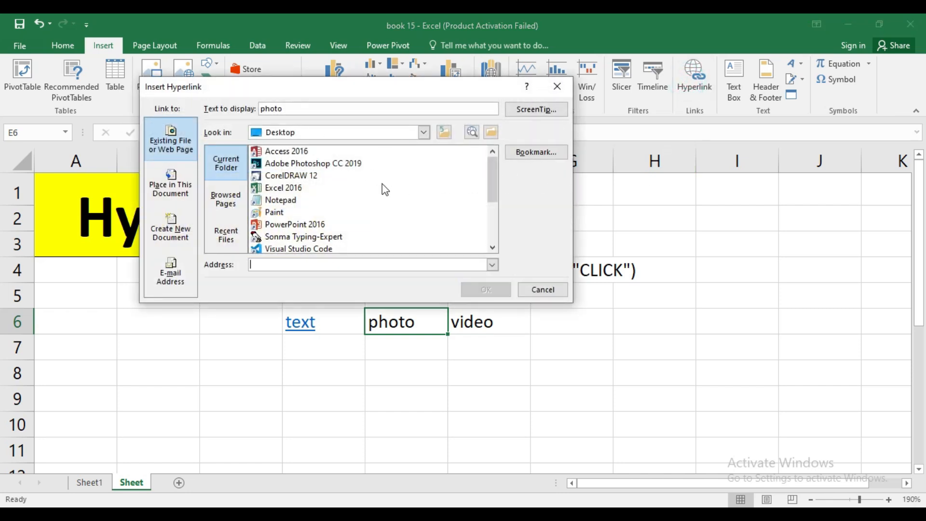
{"action": "left_click", "coordinate": [425, 132]}
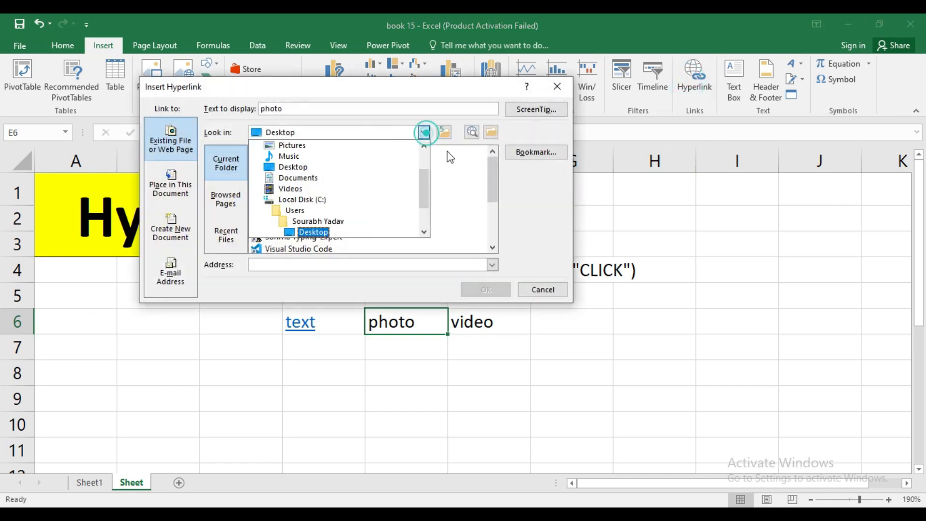
{"action": "left_click", "coordinate": [283, 149]}
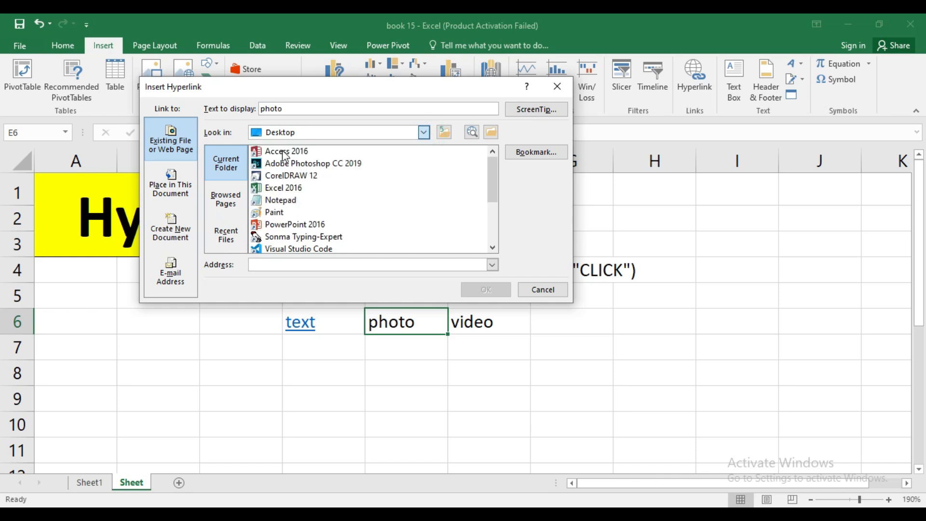
{"action": "double_click", "coordinate": [293, 164]}
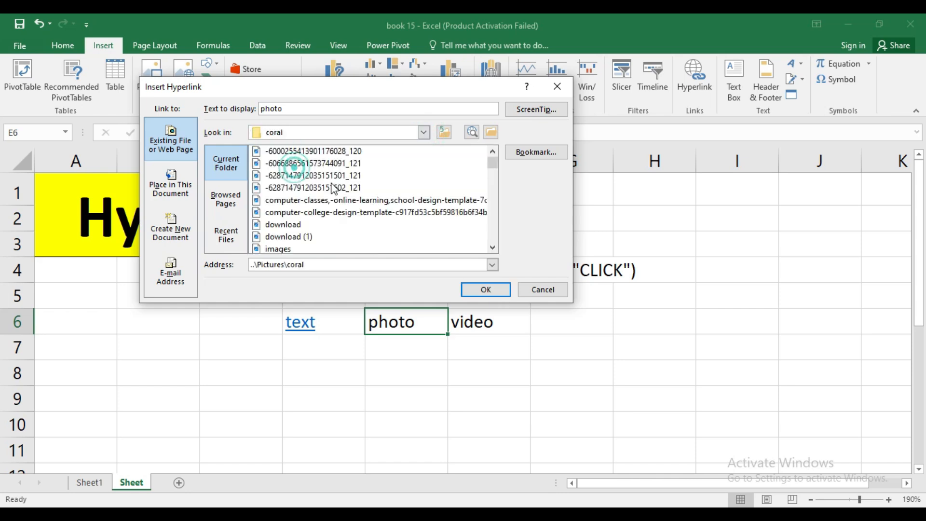
{"action": "left_click_drag", "start_coordinate": [493, 162], "coordinate": [493, 195]}
{"action": "left_click", "coordinate": [352, 223]}
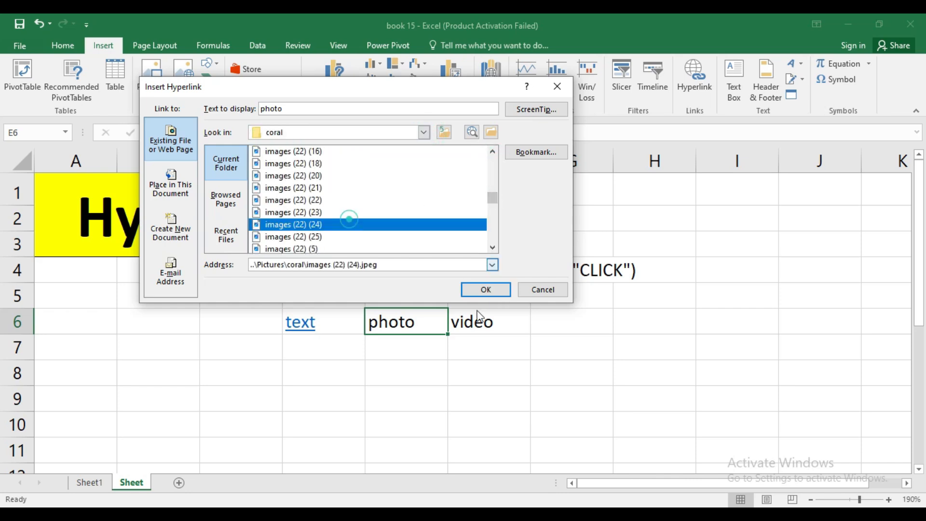
{"action": "left_click", "coordinate": [485, 289]}
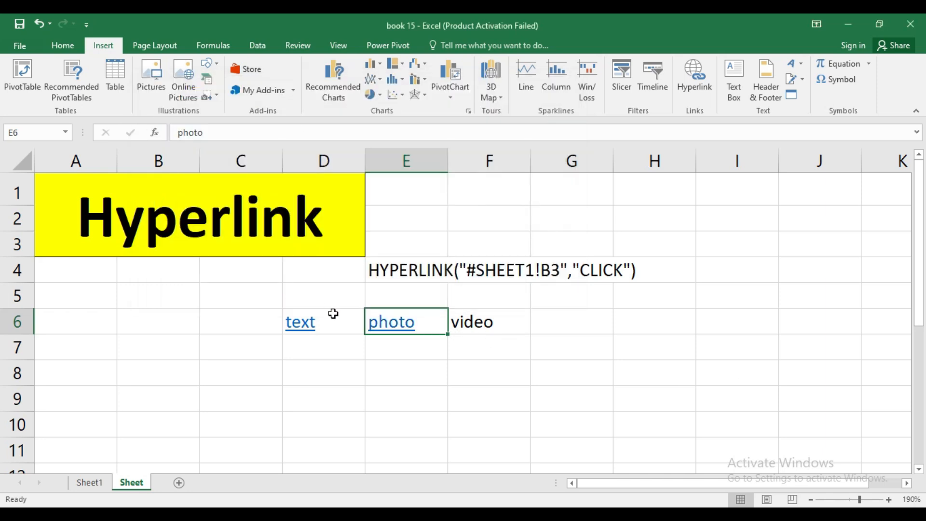
Test the "text" and "photo" hyperlinks by opening the linked PDF and image, returning to the worksheet each time
{"action": "left_click", "coordinate": [304, 332]}
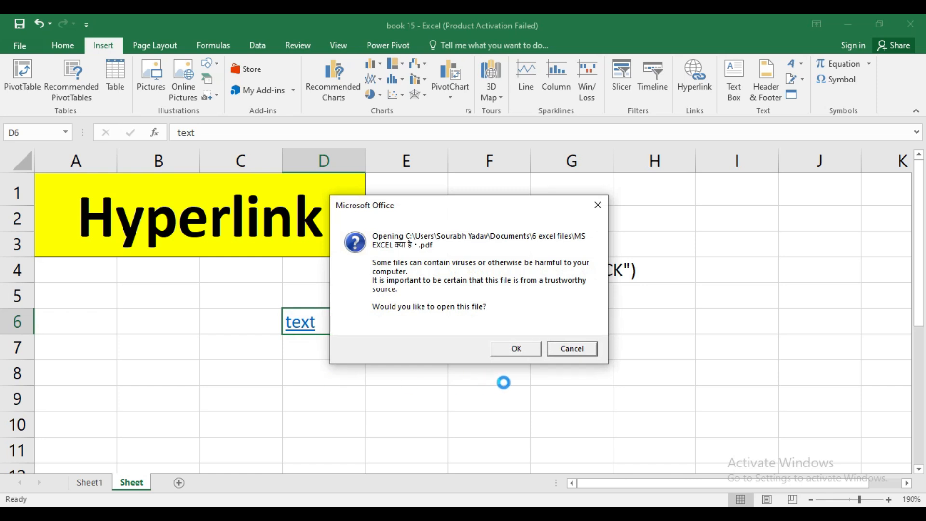
{"action": "left_click", "coordinate": [515, 351]}
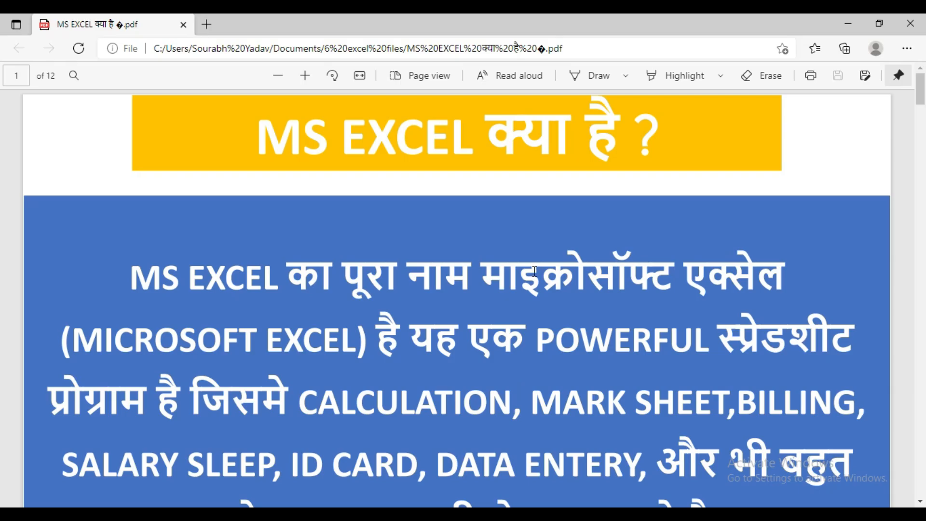
{"action": "scroll", "coordinate": [534, 271], "scroll_direction": "down", "scroll_amount": 20}
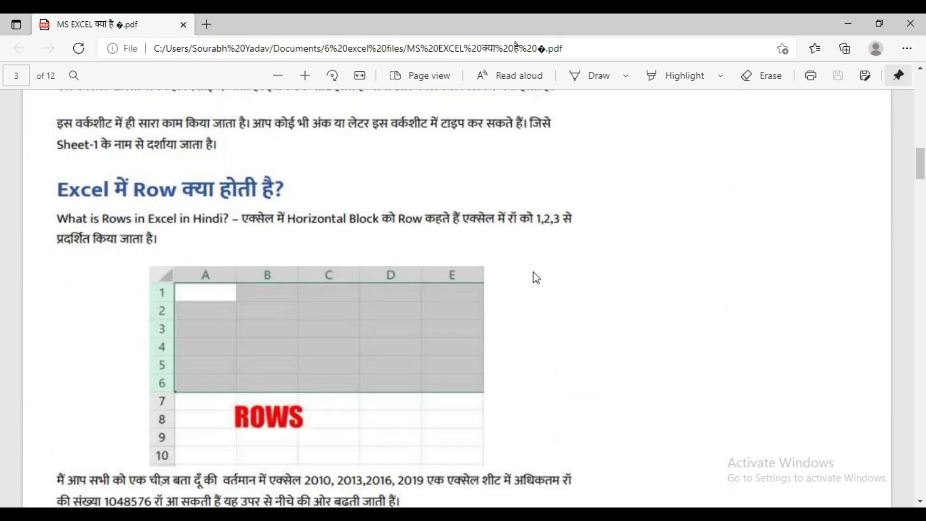
{"action": "scroll", "coordinate": [537, 278], "scroll_direction": "down", "scroll_amount": 8}
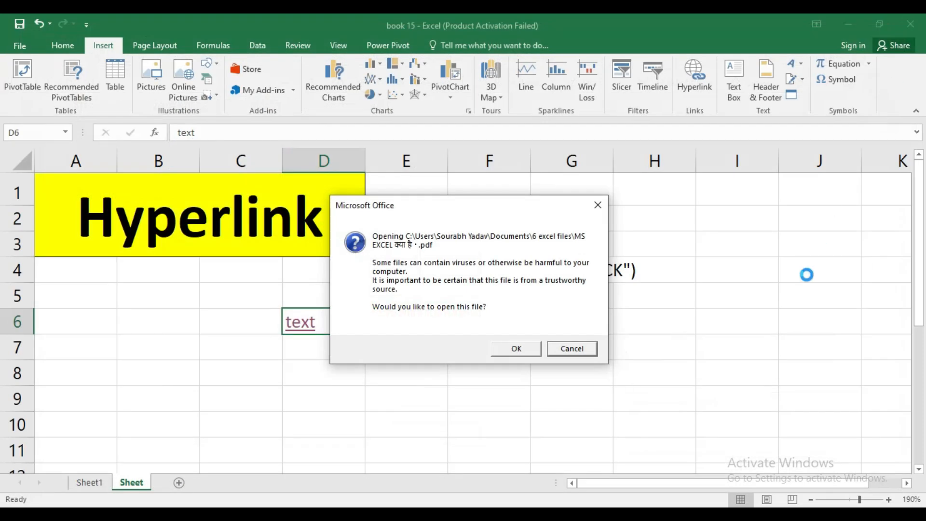
{"action": "left_click", "coordinate": [572, 348]}
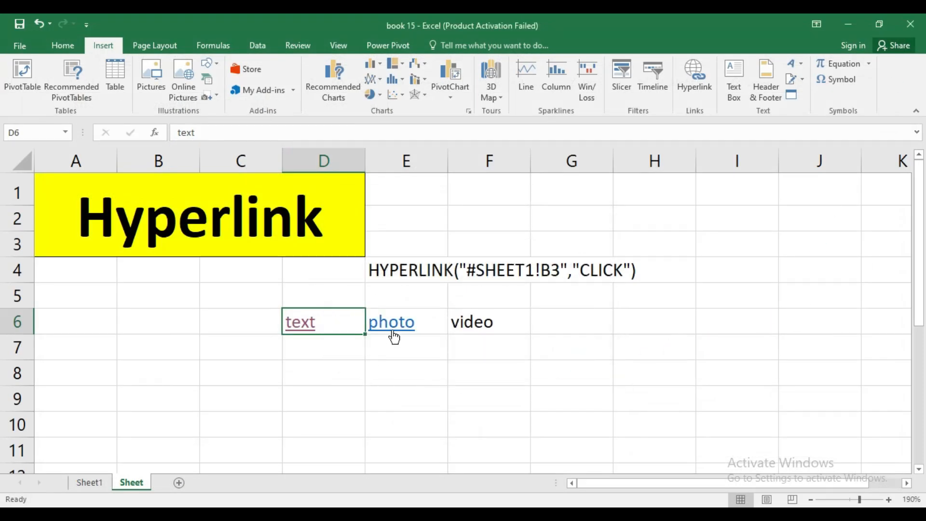
{"action": "left_click", "coordinate": [392, 332]}
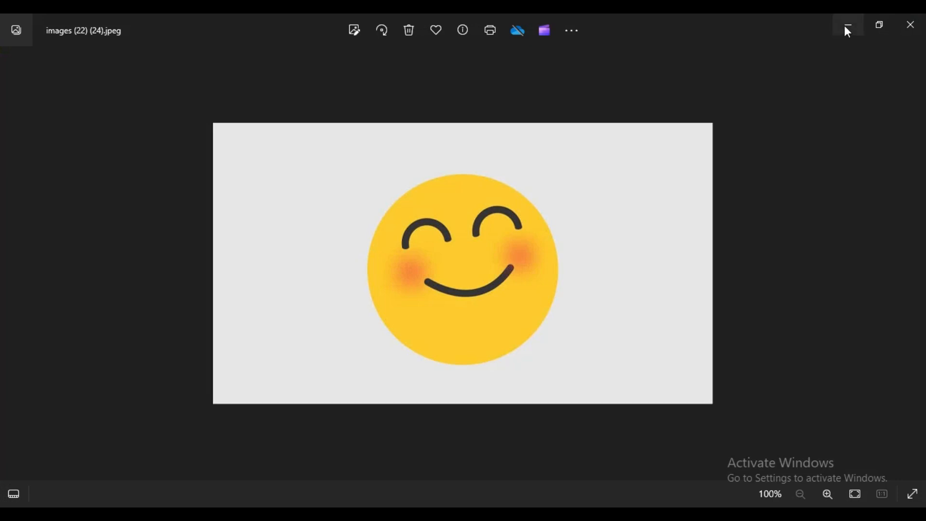
{"action": "left_click", "coordinate": [844, 27]}
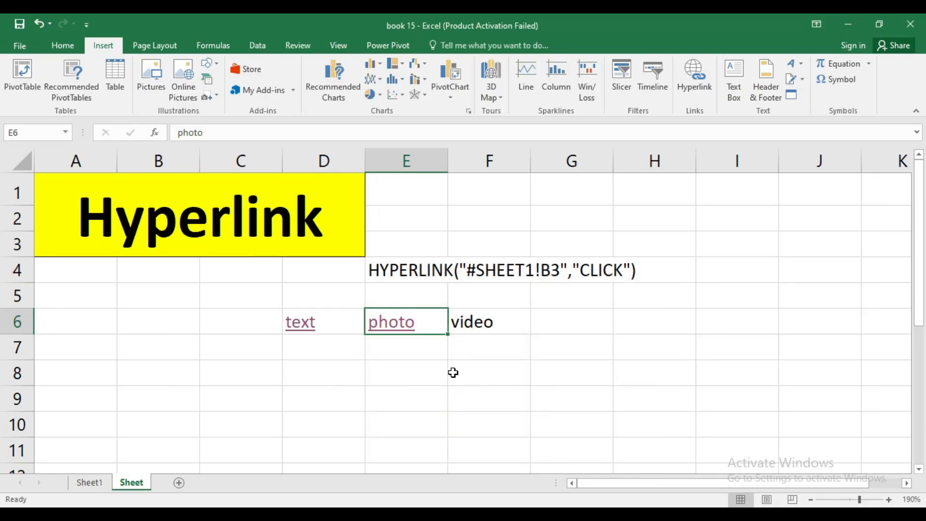
{"action": "left_click", "coordinate": [471, 324]}
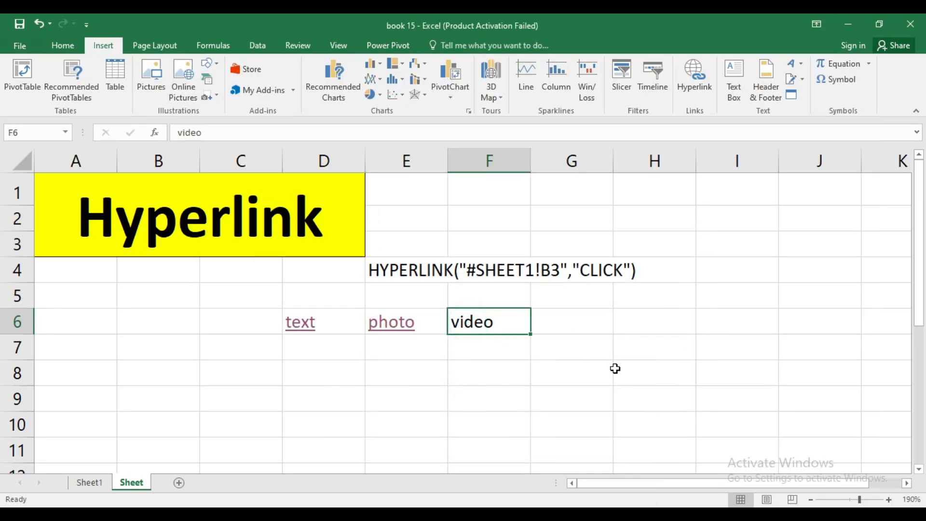
{"action": "left_click", "coordinate": [699, 82]}
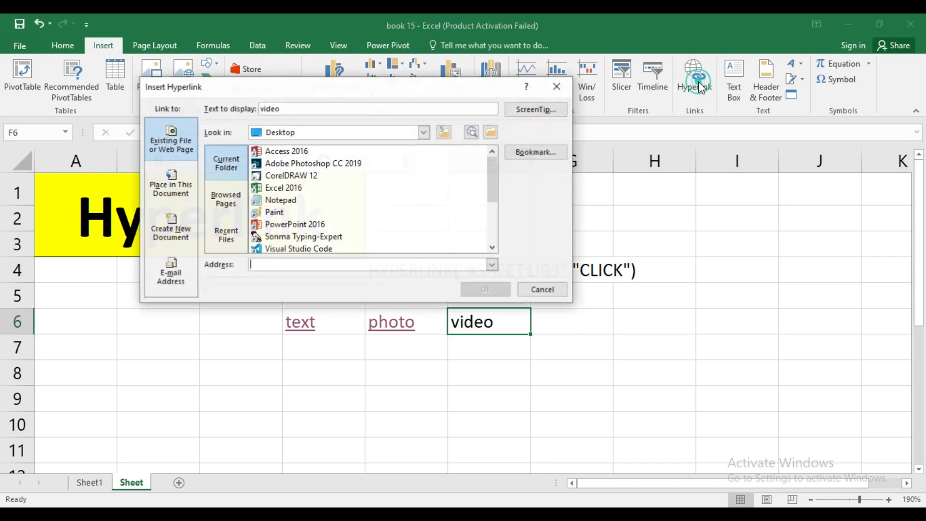
{"action": "left_click", "coordinate": [424, 133]}
{"action": "left_click", "coordinate": [291, 190]}
{"action": "double_click", "coordinate": [282, 152]}
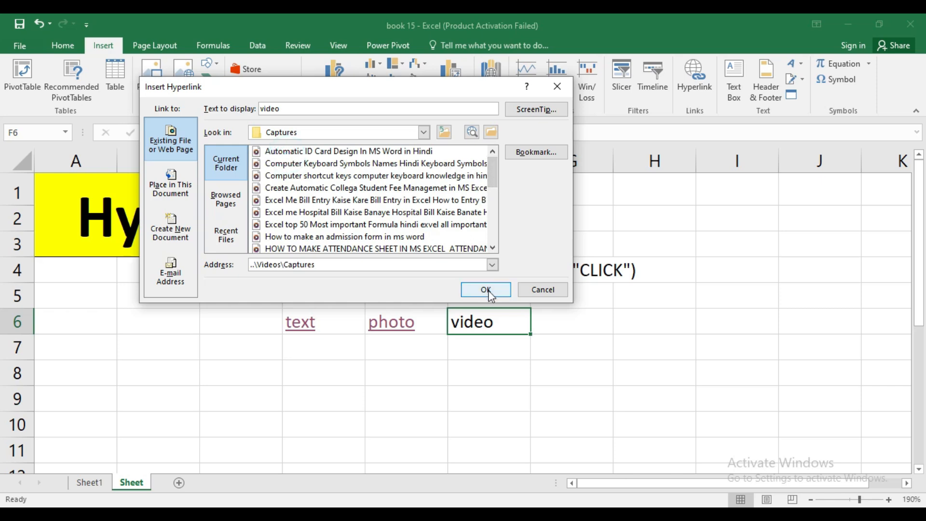
{"action": "left_click", "coordinate": [557, 85]}
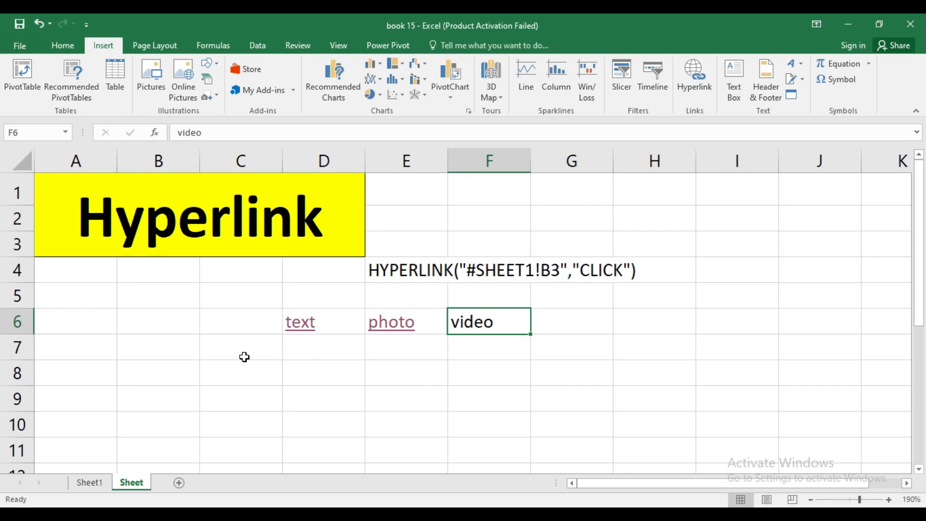
Select cell C7 and check the address of the orange cell on Sheet1, returning to the hyperlink worksheet
{"action": "left_click", "coordinate": [263, 360]}
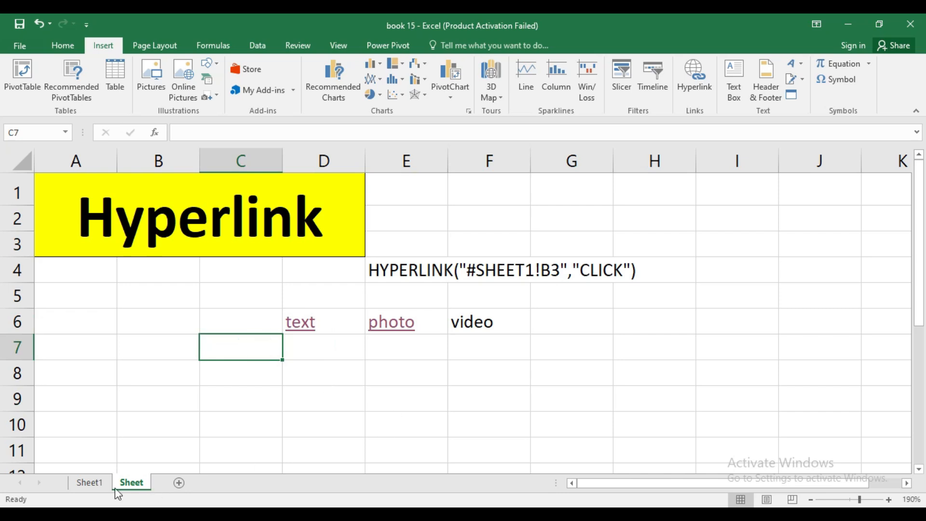
{"action": "left_click", "coordinate": [86, 481]}
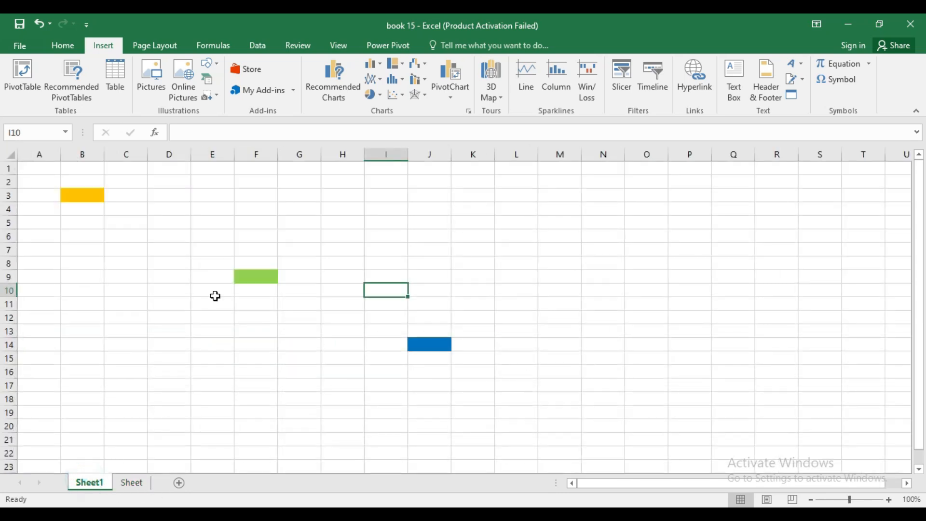
{"action": "left_click", "coordinate": [73, 191]}
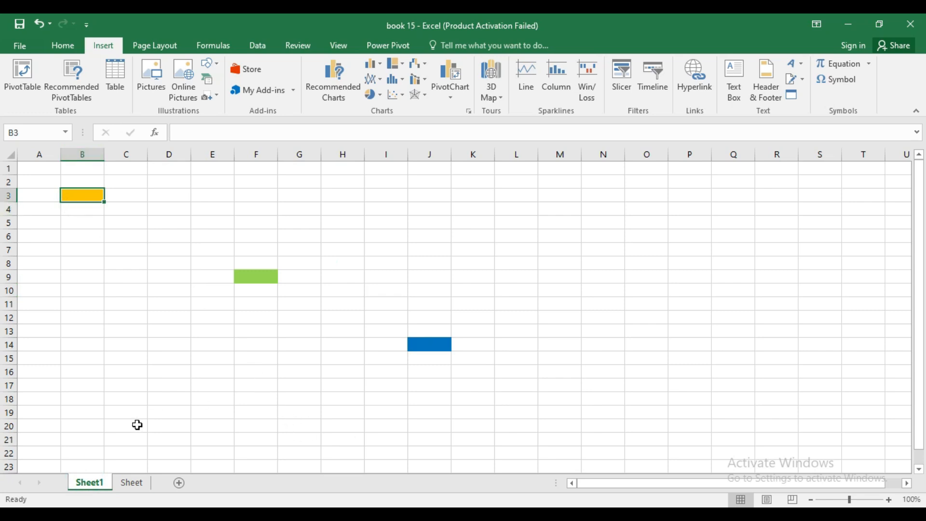
{"action": "left_click", "coordinate": [132, 483]}
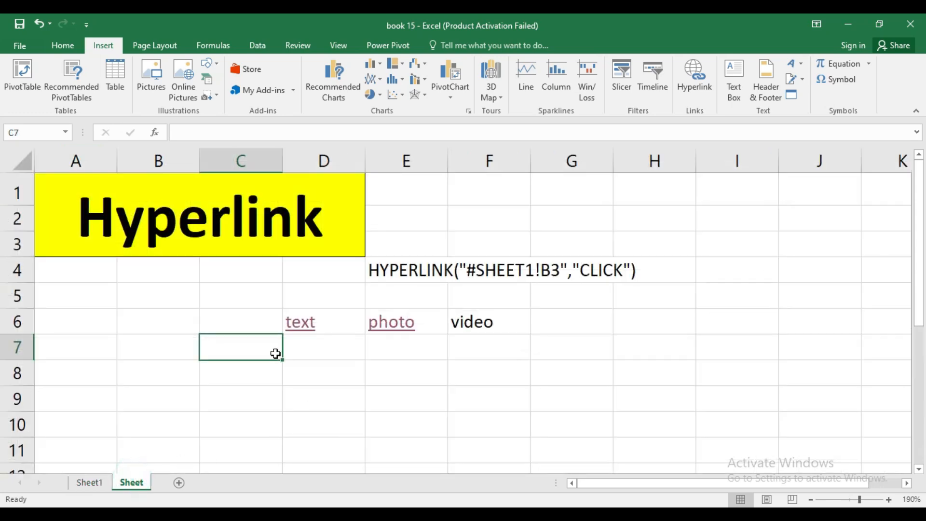
Enter the formula =HYPERLINK("#sheet1!b3","click") in cell C7
{"action": "type", "text": "="}
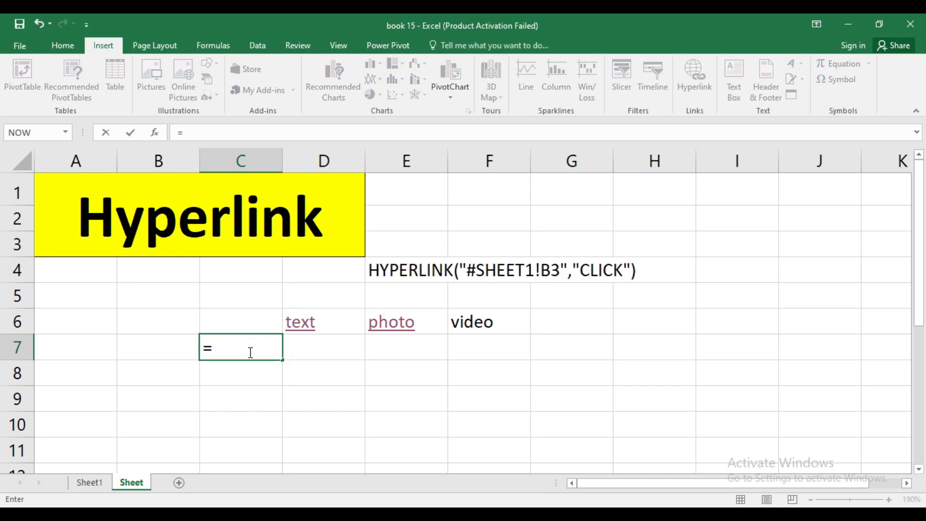
{"action": "type", "text": "y"}
{"action": "key", "text": "BackSpace"}
{"action": "type", "text": "hy"}
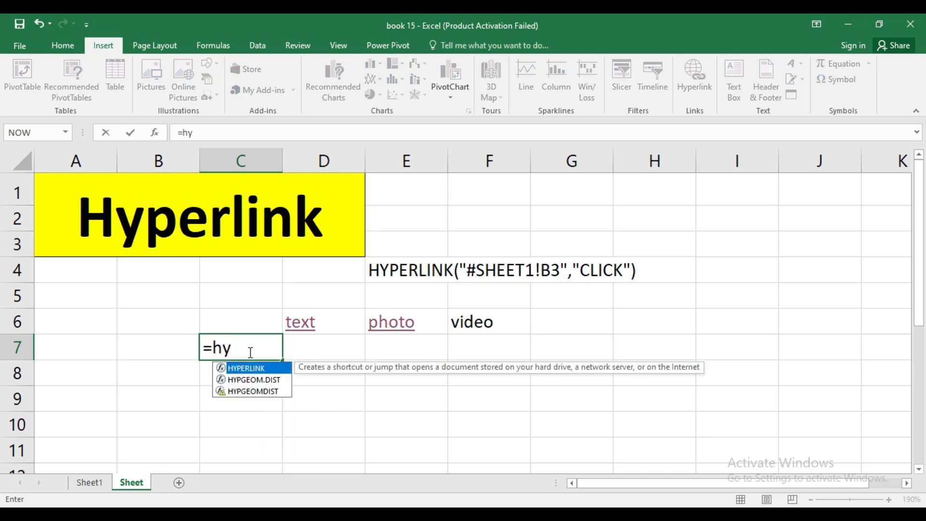
{"action": "key", "text": "Tab"}
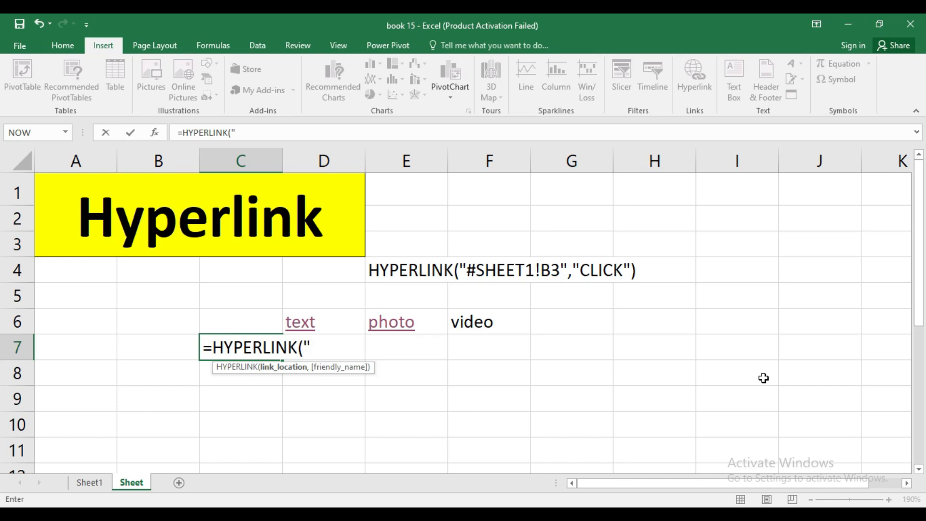
{"action": "type", "text": "#sheet"}
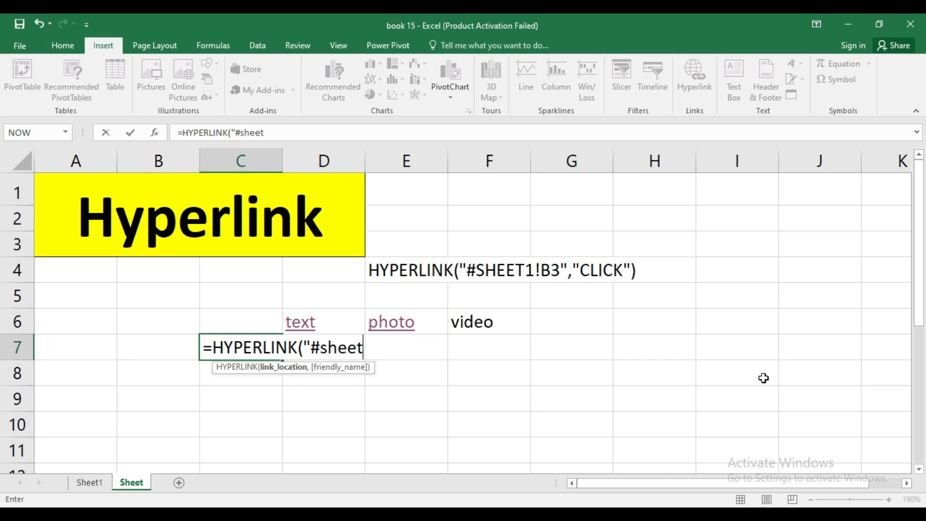
{"action": "type", "text": "1!b3"}
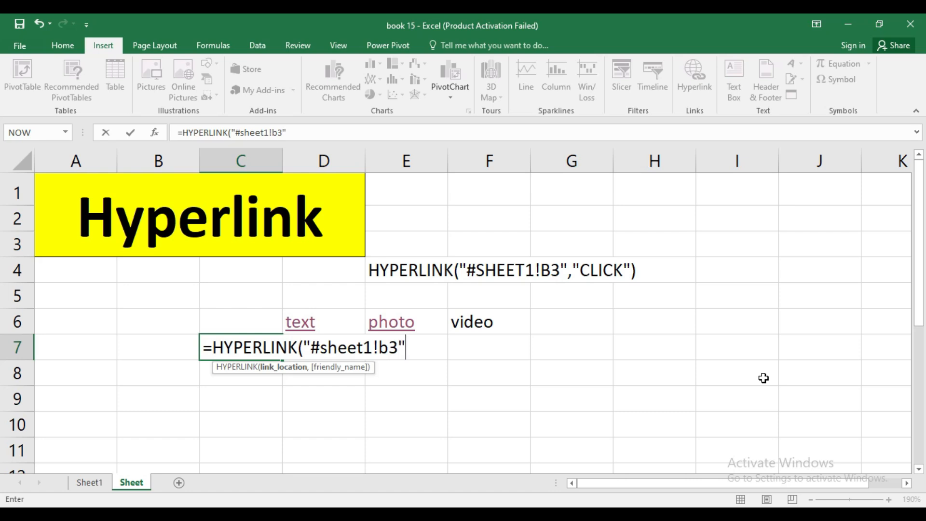
{"action": "type", "text": "\","}
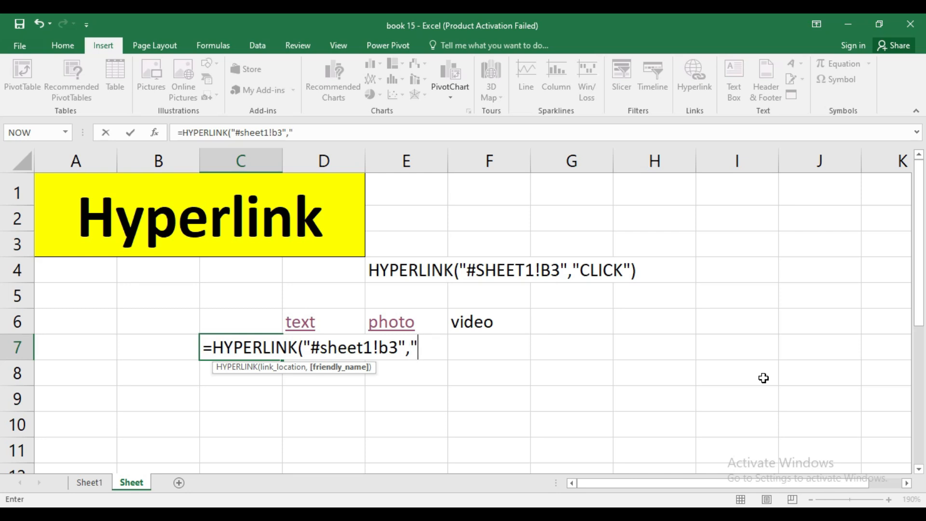
{"action": "type", "text": "click"}
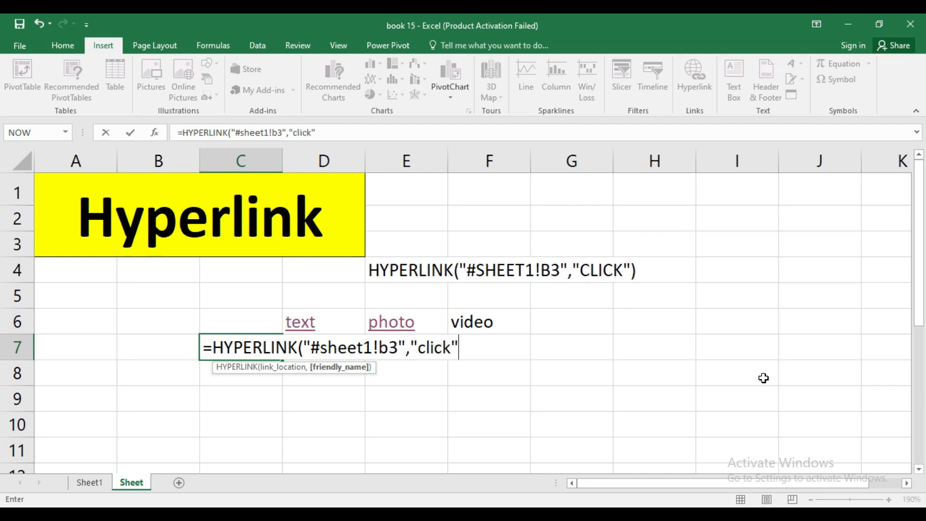
{"action": "key", "text": "Return"}
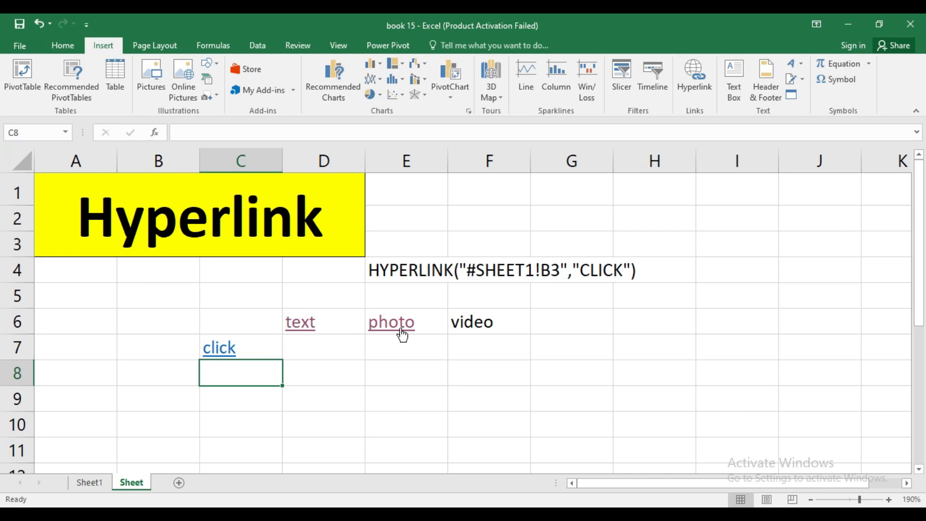
Test the "click" hyperlink in C7 twice, selecting other cells on Sheet1 and returning to the worksheet between tries
{"action": "left_click", "coordinate": [227, 358]}
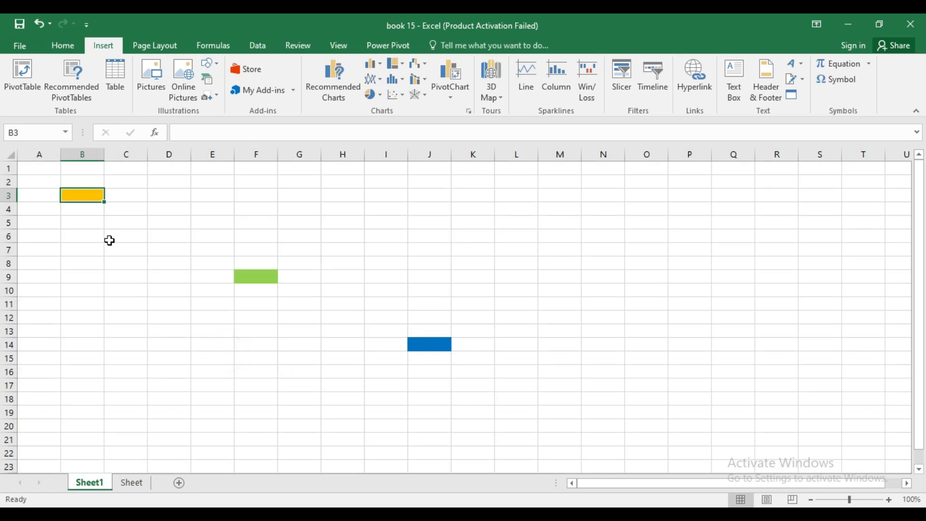
{"action": "left_click", "coordinate": [117, 267]}
{"action": "left_click", "coordinate": [337, 387]}
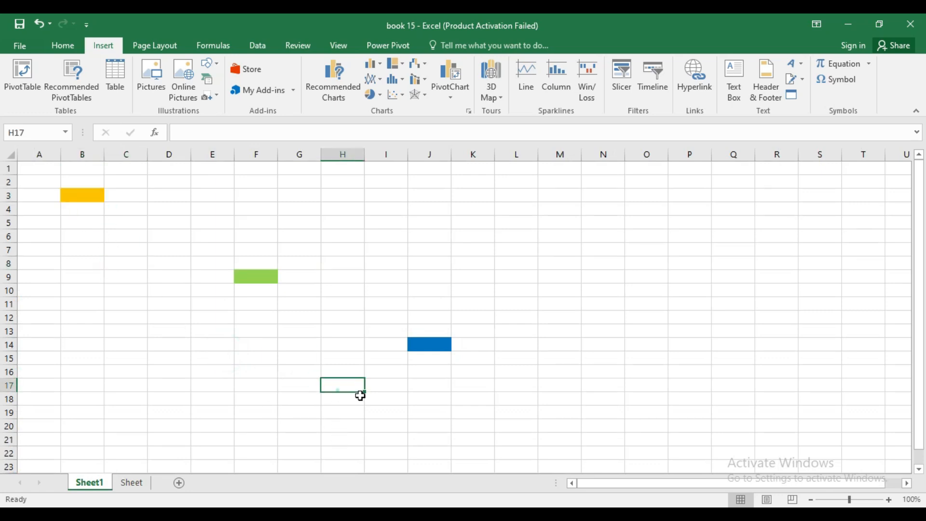
{"action": "left_click", "coordinate": [583, 375]}
{"action": "left_click", "coordinate": [131, 483]}
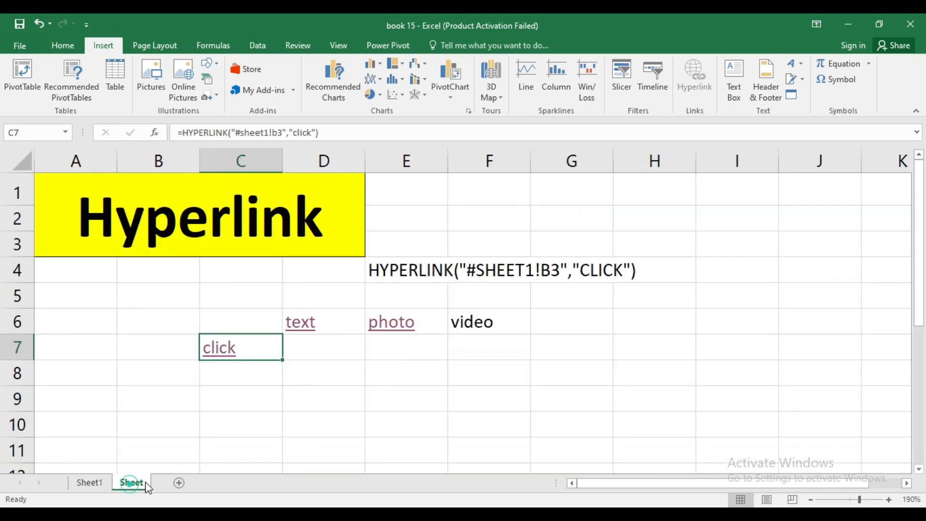
{"action": "left_click", "coordinate": [227, 354]}
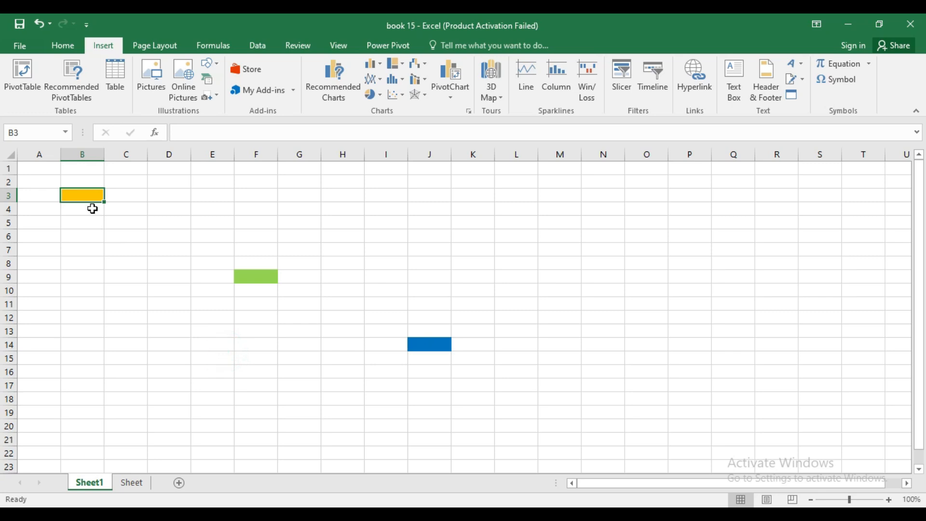
Check the address of the green cell on Sheet1 and try the "click" hyperlink once more, returning to its worksheet
{"action": "left_click", "coordinate": [258, 154]}
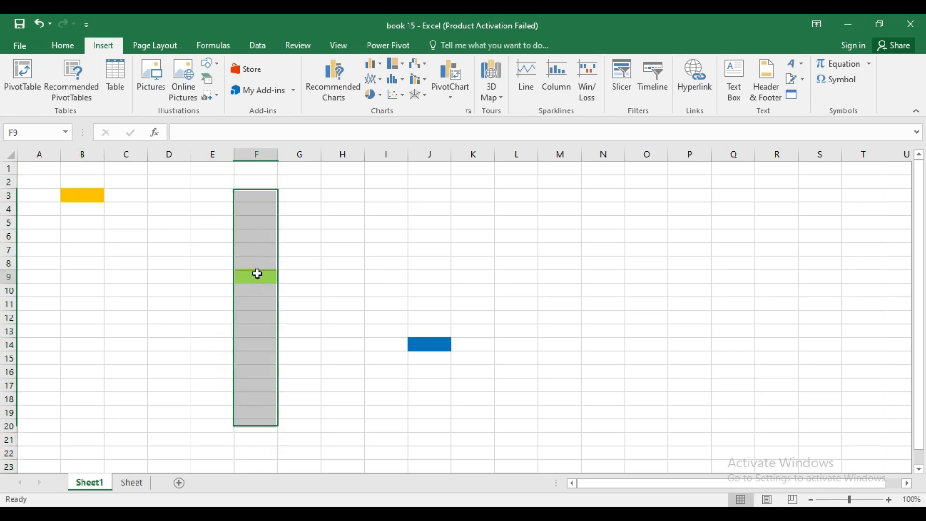
{"action": "left_click", "coordinate": [256, 276]}
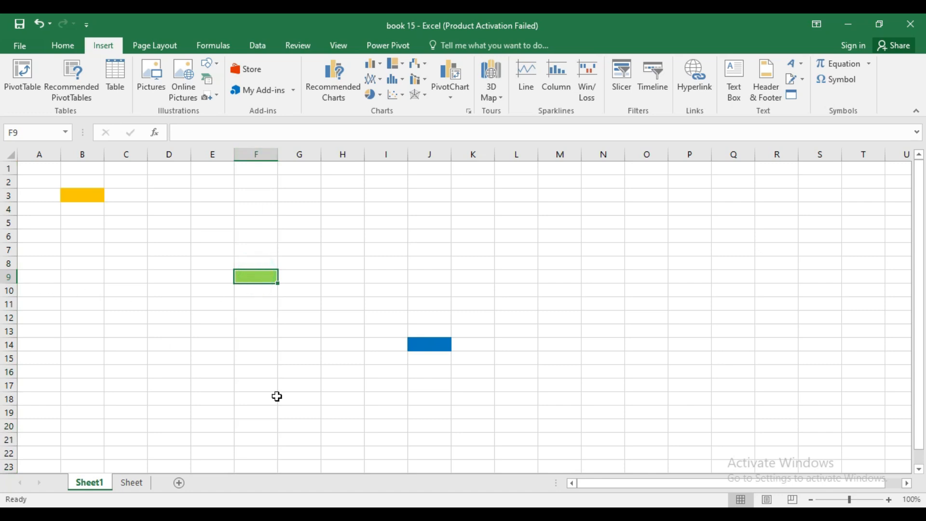
{"action": "left_click", "coordinate": [127, 484]}
{"action": "left_click", "coordinate": [221, 348]}
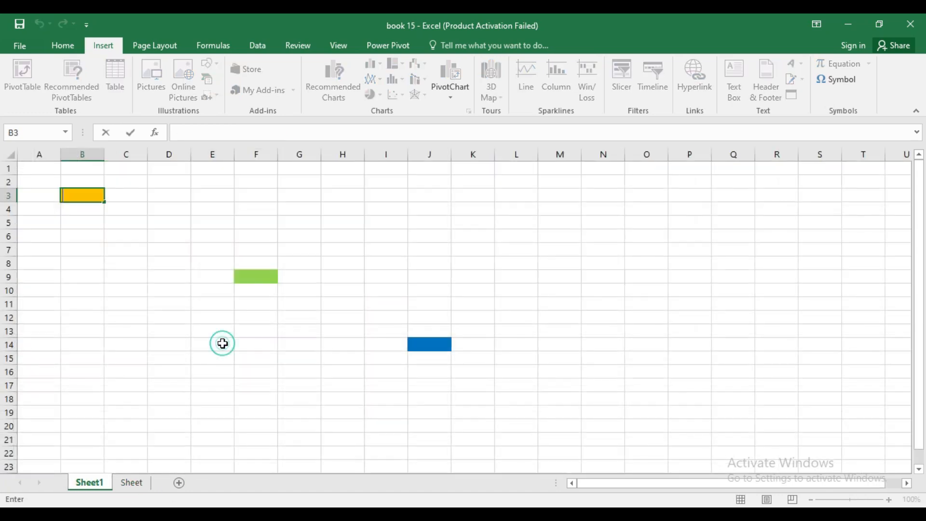
{"action": "left_click", "coordinate": [130, 483]}
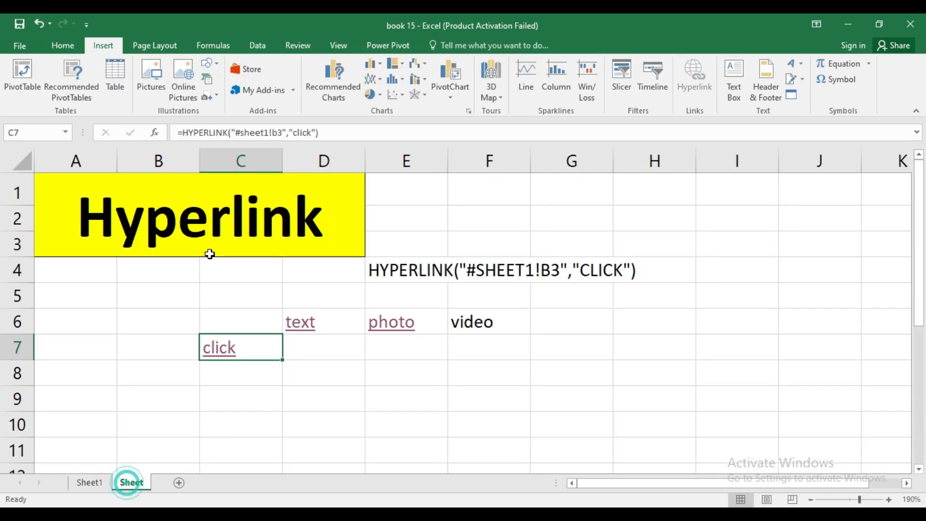
Change the link location in the C7 HYPERLINK formula to #sheet1!f9
{"action": "left_click", "coordinate": [270, 133]}
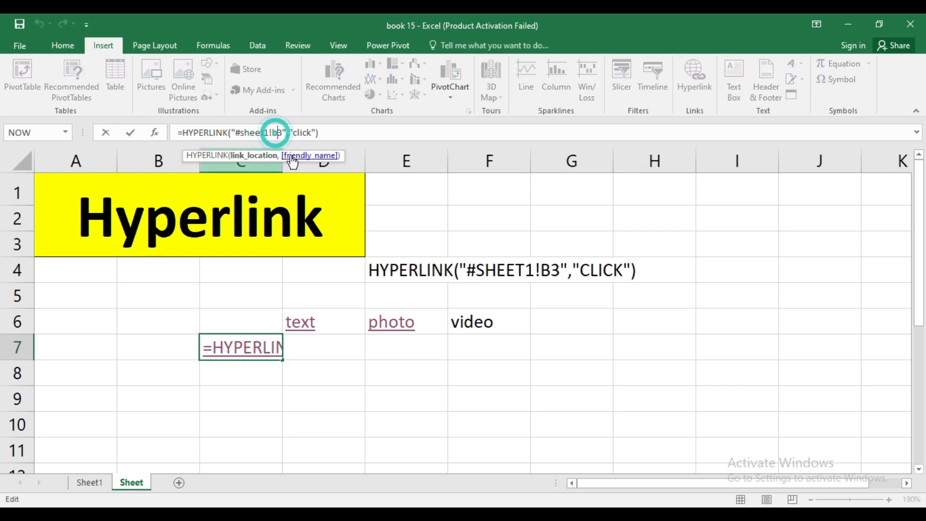
{"action": "key", "text": "BackSpace"}
{"action": "key", "text": "BackSpace"}
{"action": "type", "text": "f9"}
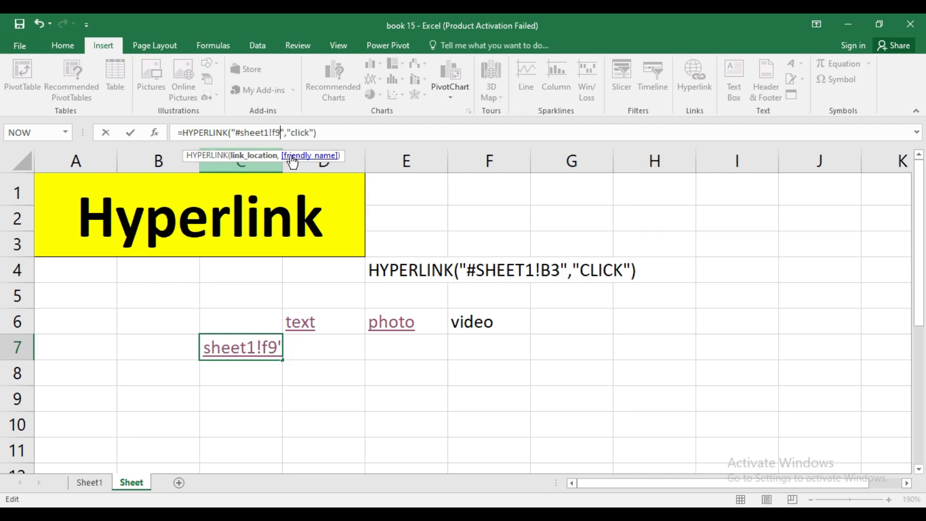
{"action": "key", "text": "Return"}
Test the "click" hyperlink, check the address of the blue cell on Sheet1, and return to the link's worksheet
{"action": "left_click", "coordinate": [236, 352]}
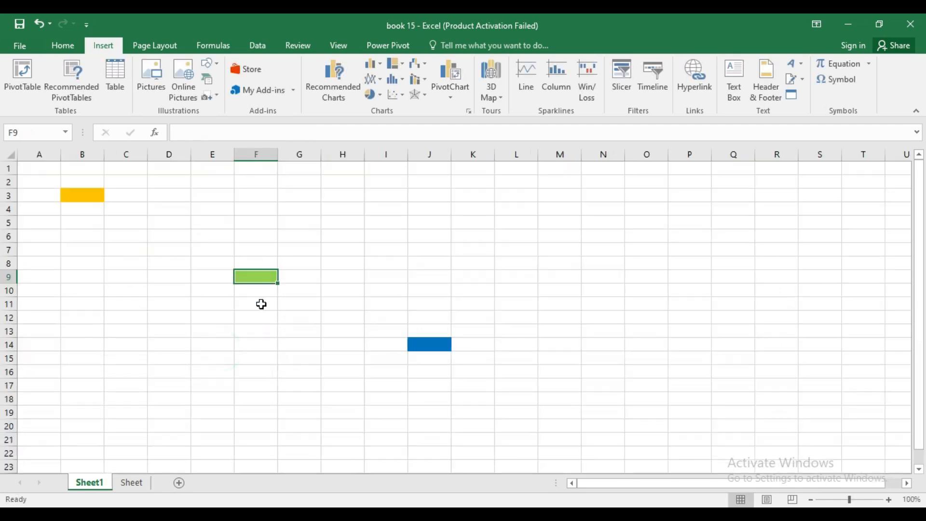
{"action": "left_click", "coordinate": [429, 155]}
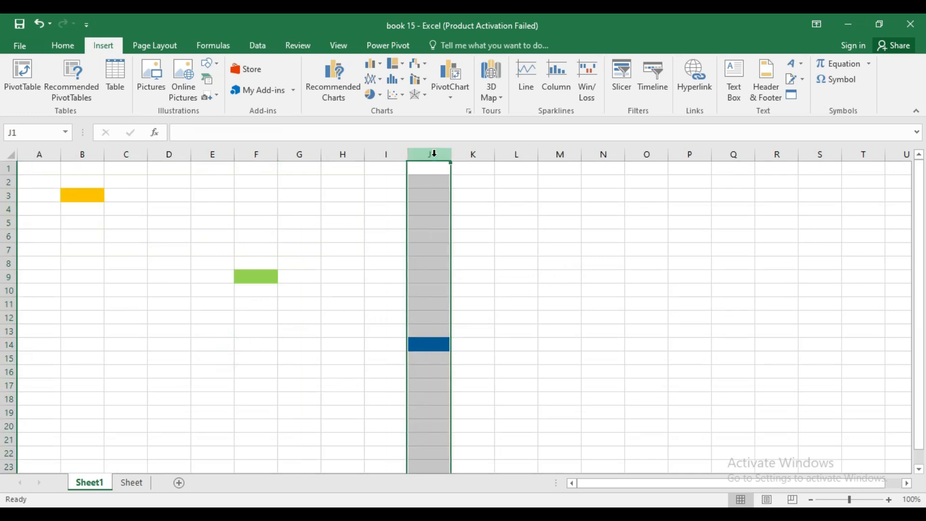
{"action": "left_click", "coordinate": [418, 347]}
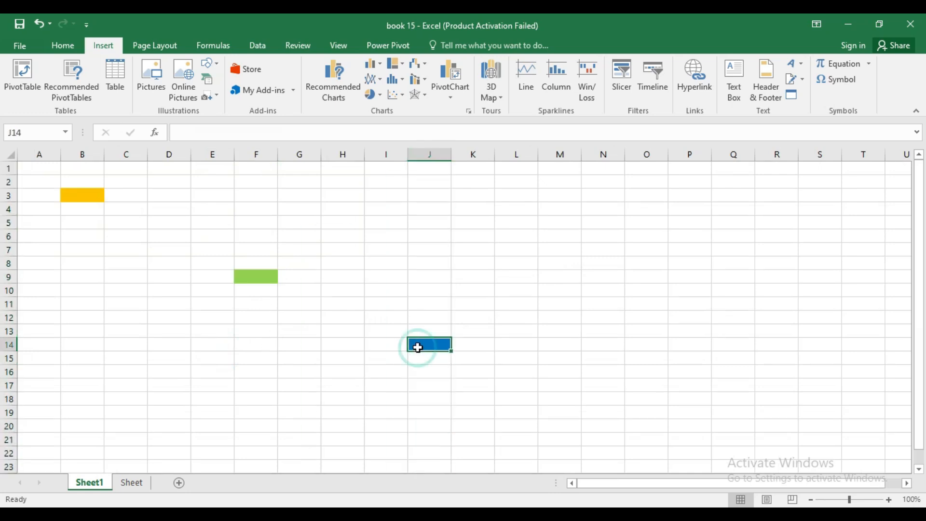
{"action": "left_click", "coordinate": [124, 483]}
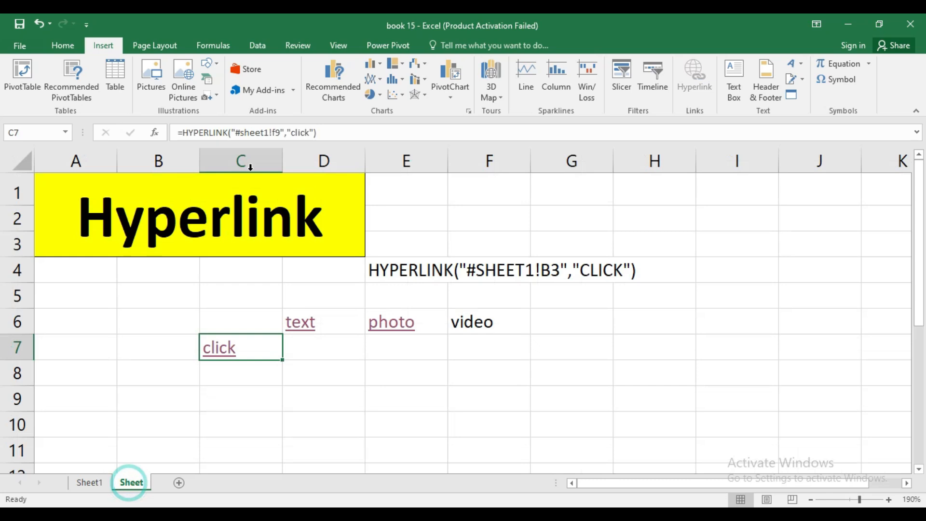
Change the link location in the C7 HYPERLINK formula to #sheet1!j14
{"action": "left_click", "coordinate": [280, 134]}
{"action": "key", "text": "BackSpace"}
{"action": "key", "text": "BackSpace"}
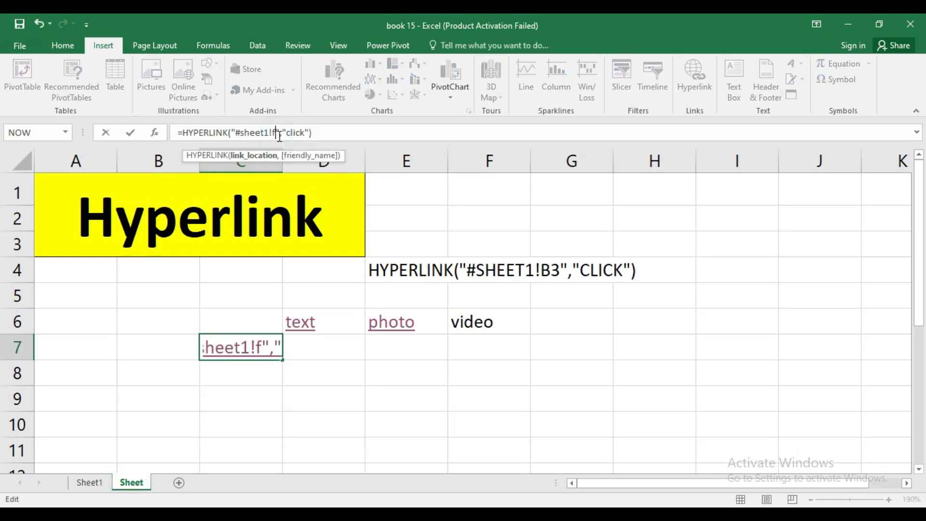
{"action": "type", "text": "j14"}
{"action": "key", "text": "Return"}
Test the edited "click" hyperlink in C7 and return from Sheet1 to an empty cell on the link's worksheet
{"action": "left_click", "coordinate": [224, 347]}
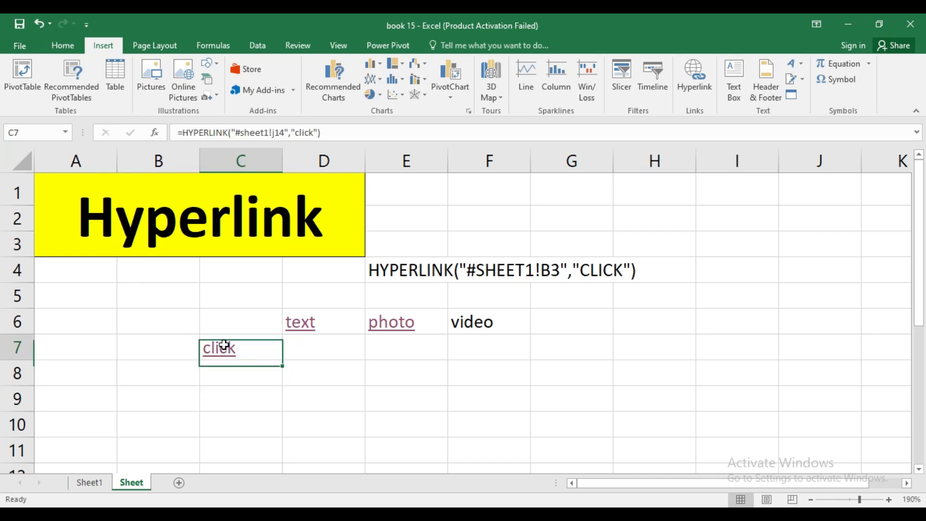
{"action": "left_click", "coordinate": [387, 382]}
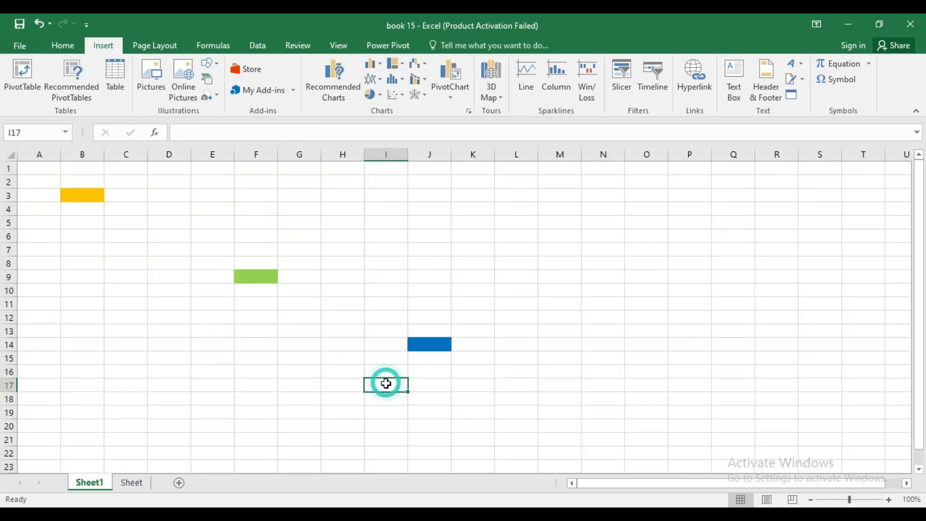
{"action": "left_click", "coordinate": [132, 482]}
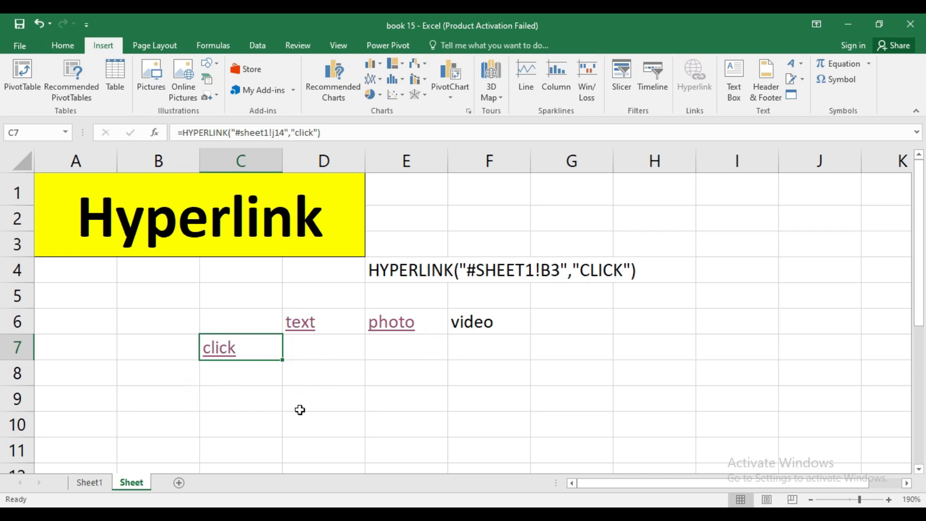
{"action": "left_click", "coordinate": [343, 384]}
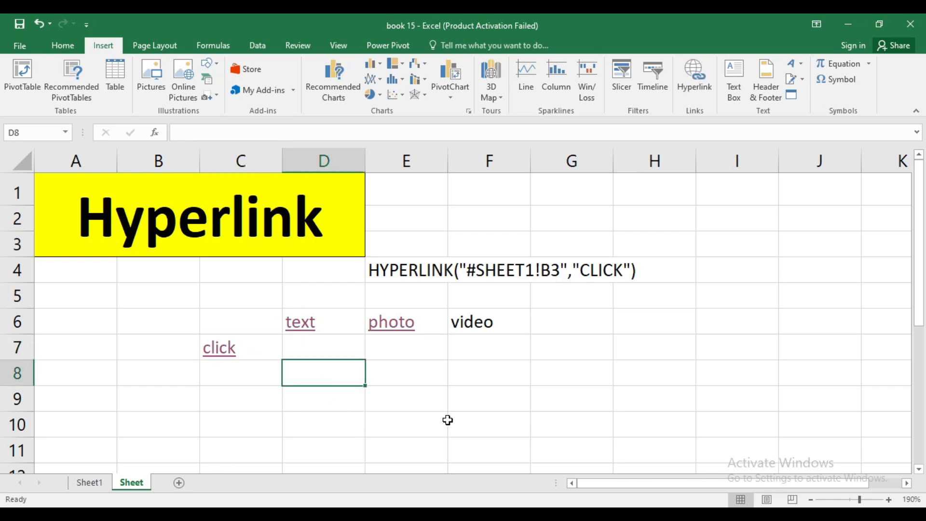
Insert a text box about 3.35" wide and 1.41" high across columns M to R, rows 2 to 9, containing "sadsadsad"
{"action": "left_click", "coordinate": [907, 483]}
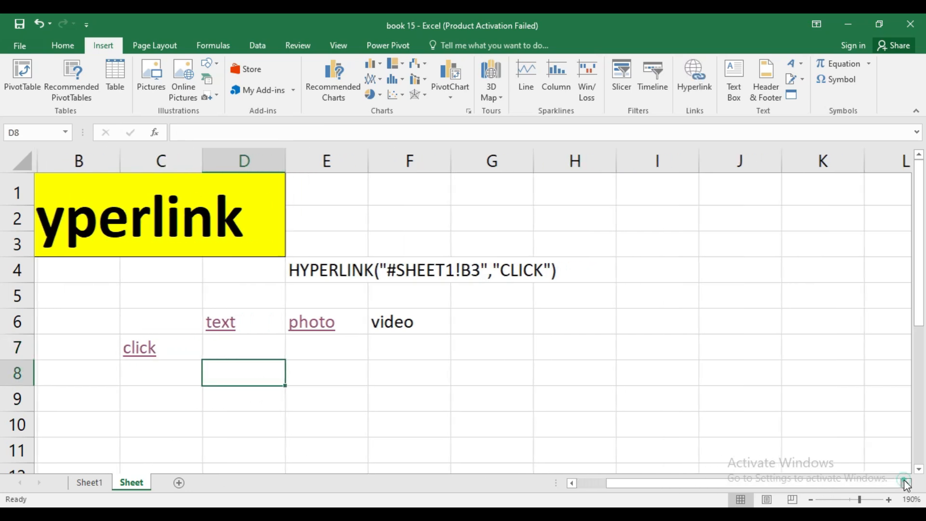
{"action": "left_click", "coordinate": [907, 483]}
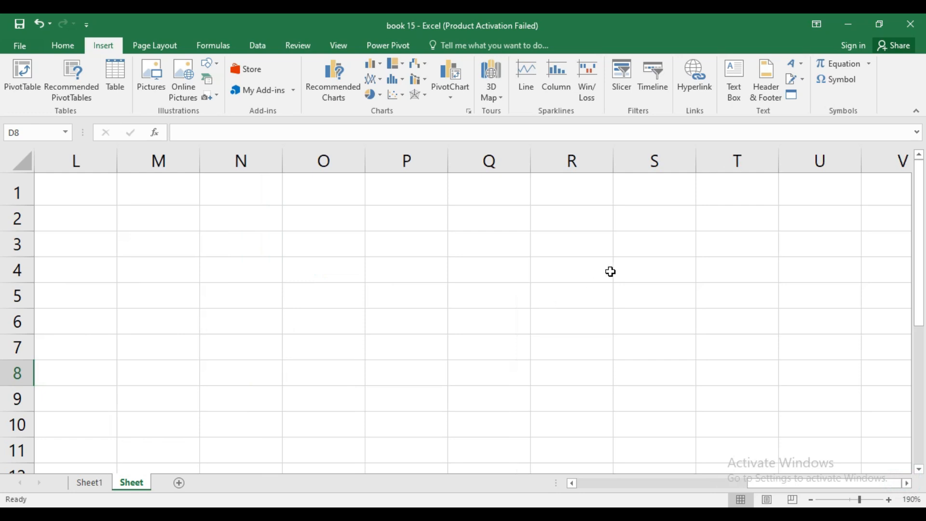
{"action": "left_click", "coordinate": [735, 87]}
{"action": "left_click_drag", "start_coordinate": [189, 213], "coordinate": [603, 387]}
{"action": "type", "text": "sadsadsad"}
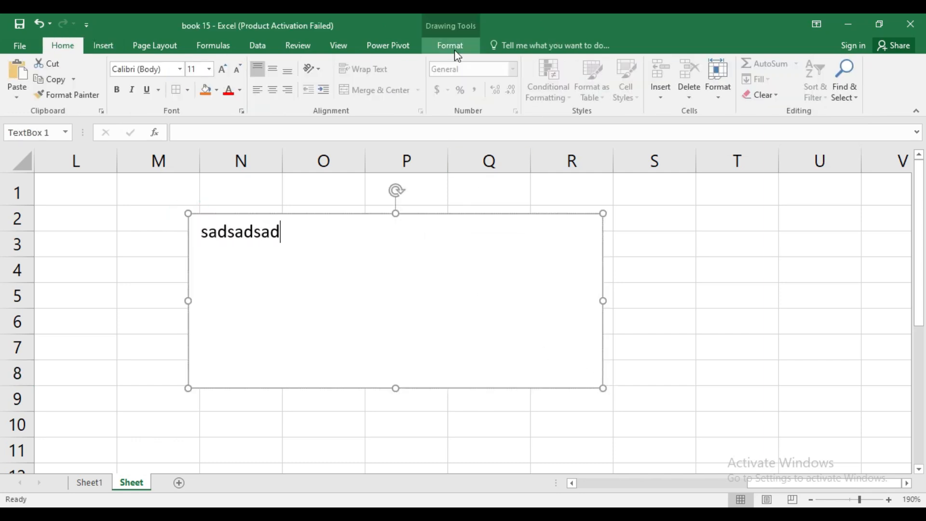
Look through the available WordArt styles and shape styles for the text box without applying any
{"action": "left_click", "coordinate": [457, 54]}
{"action": "left_click", "coordinate": [497, 96]}
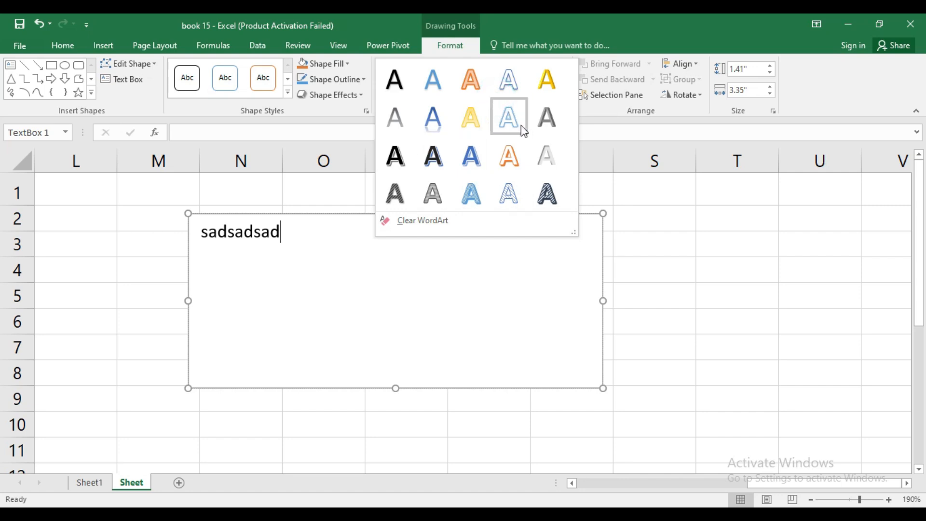
{"action": "left_click", "coordinate": [619, 195]}
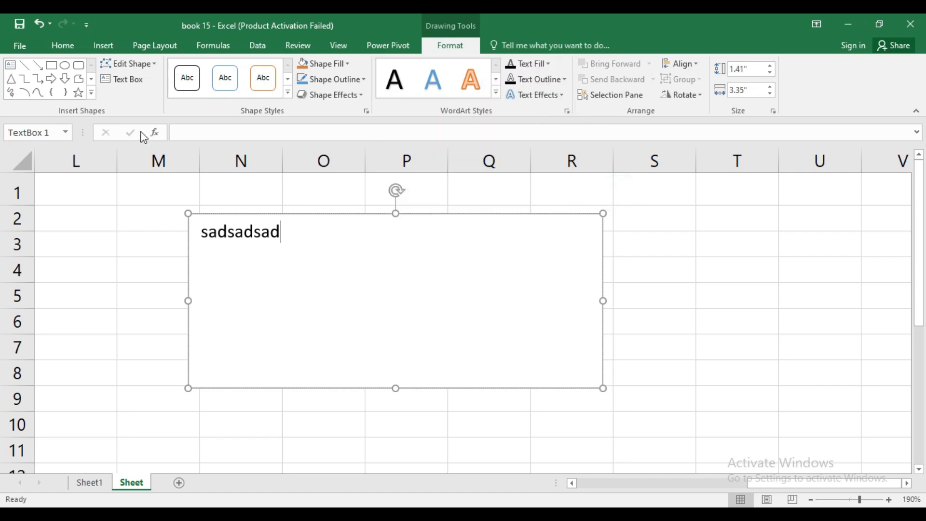
{"action": "left_click", "coordinate": [287, 92]}
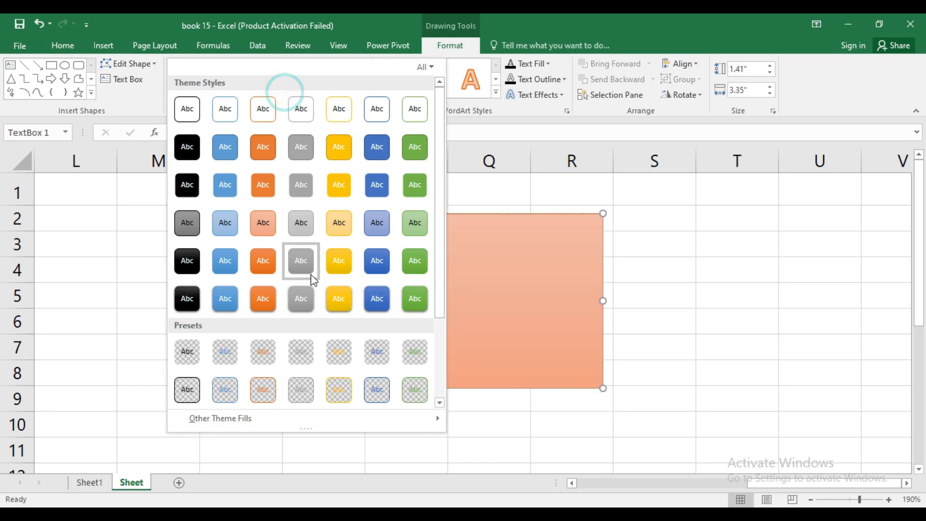
{"action": "left_click", "coordinate": [640, 299]}
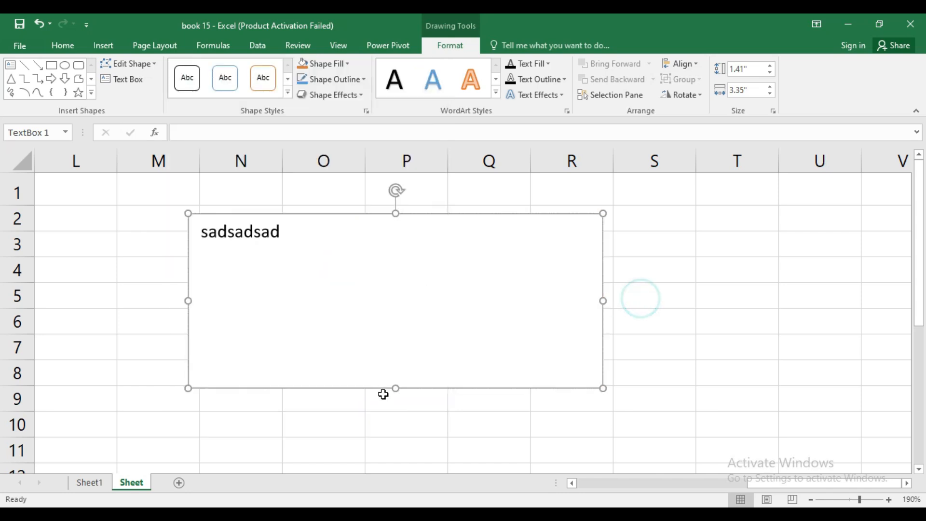
Delete the text box containing "sadsadsad" from the worksheet
{"action": "left_click", "coordinate": [415, 389]}
{"action": "key", "text": "Delete"}
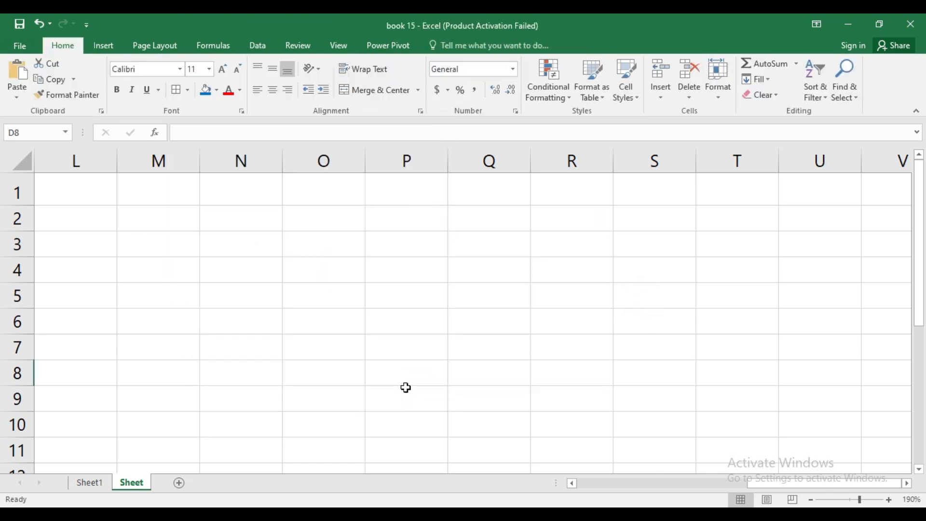
Switch the worksheet to Page Layout view and examine the header and footer areas of the first page
{"action": "left_click", "coordinate": [104, 47]}
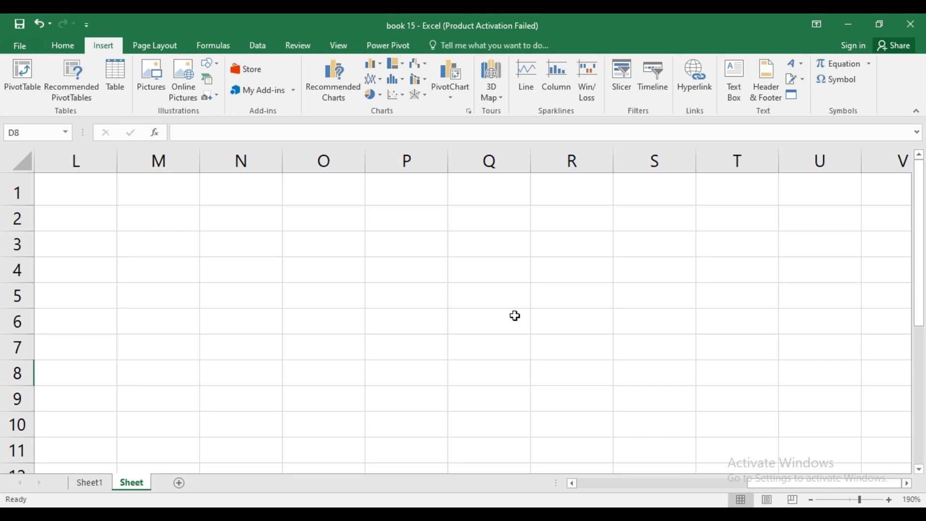
{"action": "left_click", "coordinate": [853, 501]}
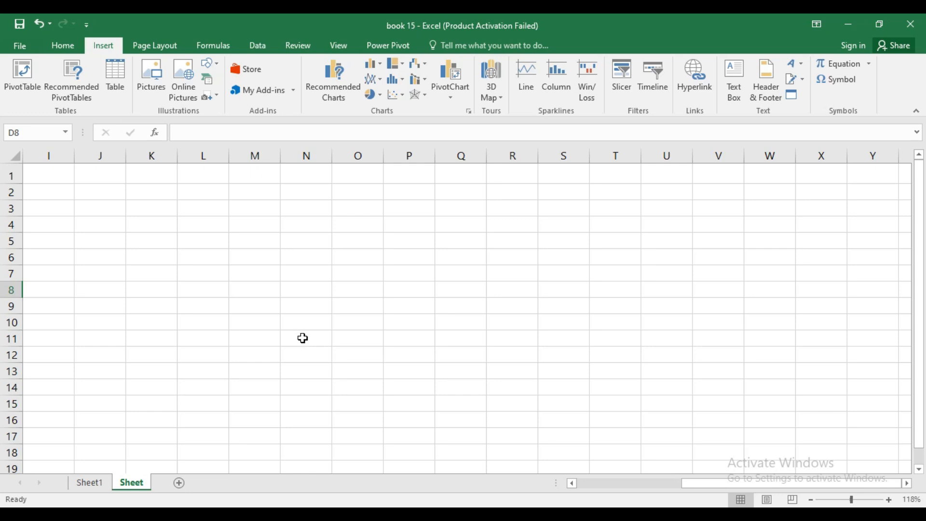
{"action": "left_click_drag", "start_coordinate": [755, 481], "coordinate": [611, 500]}
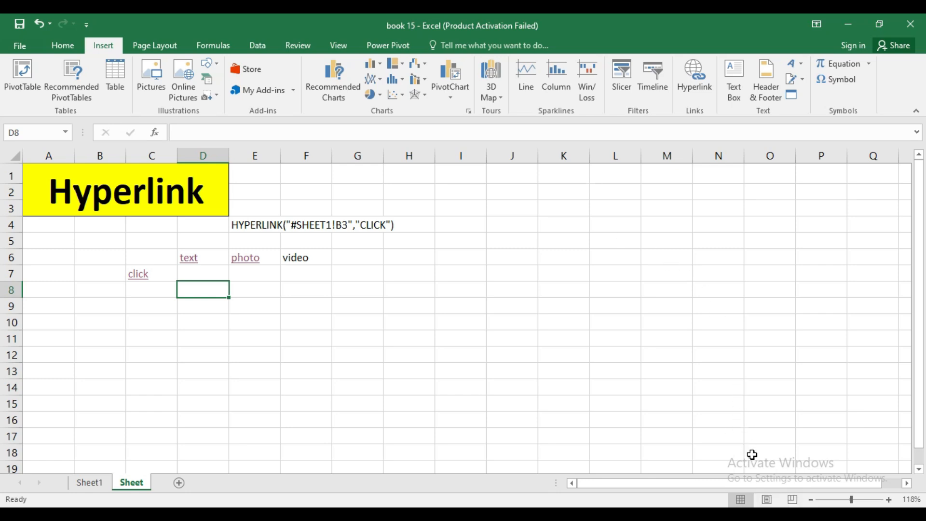
{"action": "left_click", "coordinate": [771, 501]}
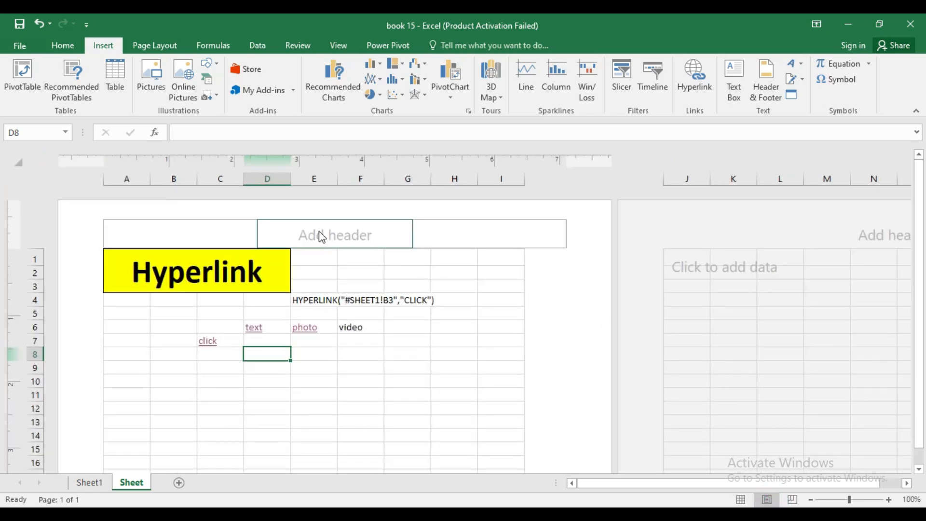
{"action": "scroll", "coordinate": [371, 265], "scroll_direction": "down", "scroll_amount": 13}
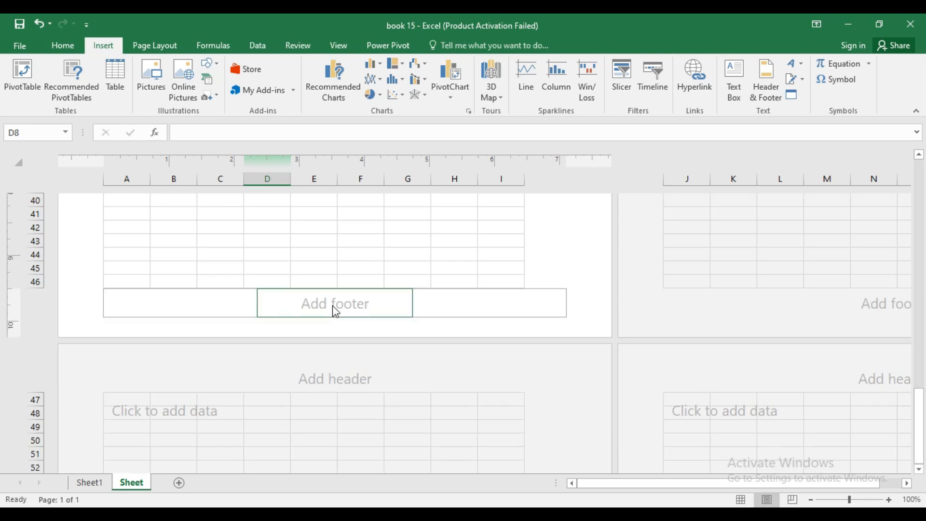
{"action": "scroll", "coordinate": [337, 311], "scroll_direction": "up", "scroll_amount": 13}
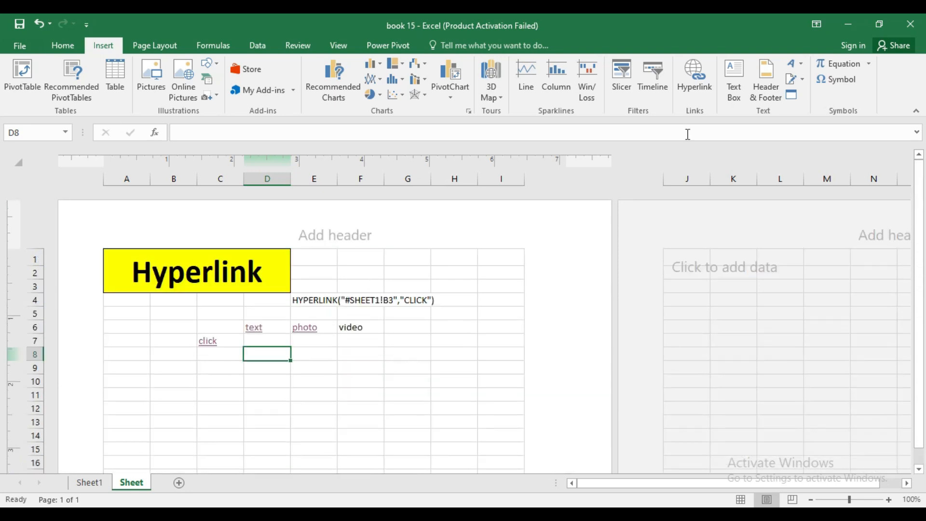
Add the page number, number of pages, current date and current time to the center header section
{"action": "left_click", "coordinate": [767, 85]}
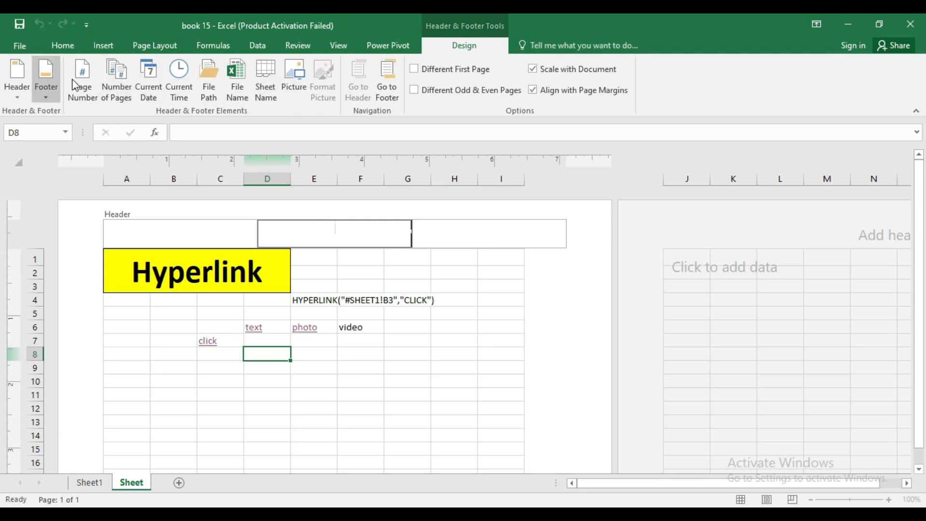
{"action": "left_click", "coordinate": [83, 96]}
{"action": "left_click", "coordinate": [117, 97]}
{"action": "left_click", "coordinate": [158, 96]}
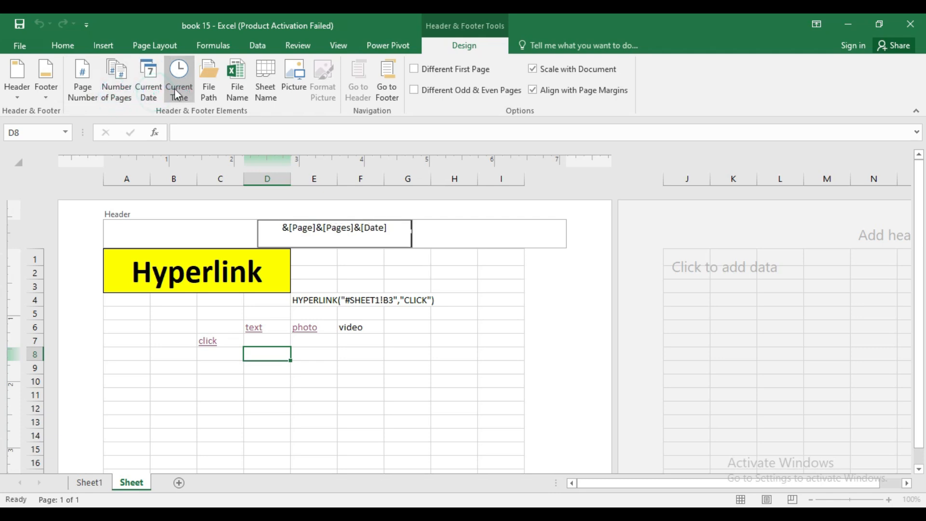
{"action": "left_click", "coordinate": [179, 94]}
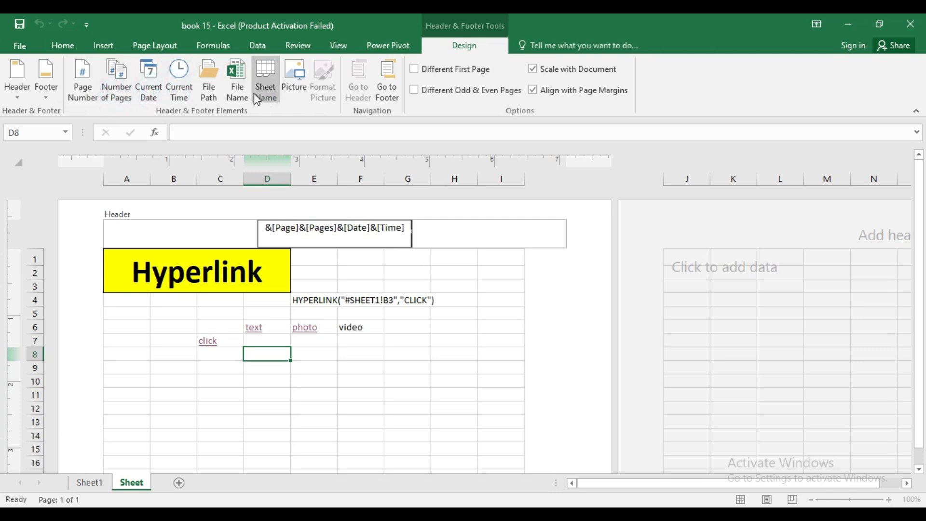
Insert the picture "images (2) (1)" from the coral folder in Pictures into the center header, working offline
{"action": "left_click", "coordinate": [295, 87]}
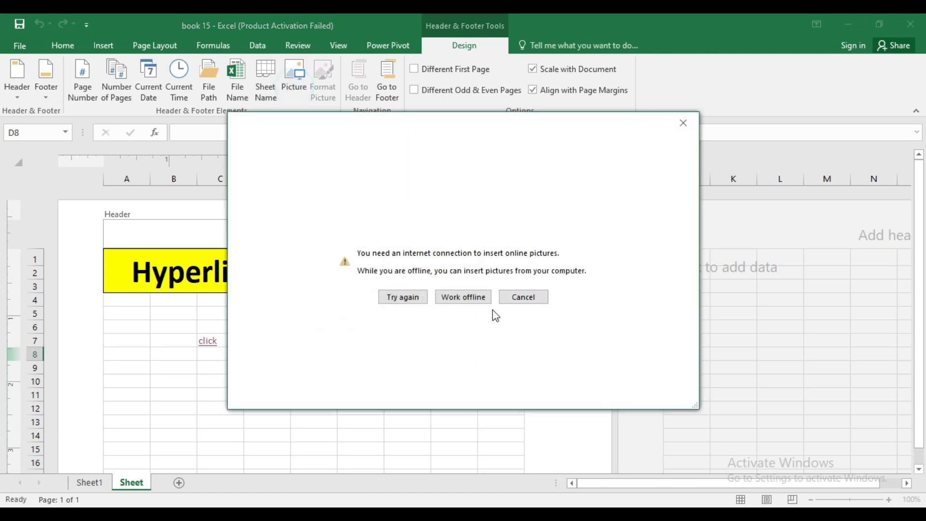
{"action": "left_click", "coordinate": [451, 297]}
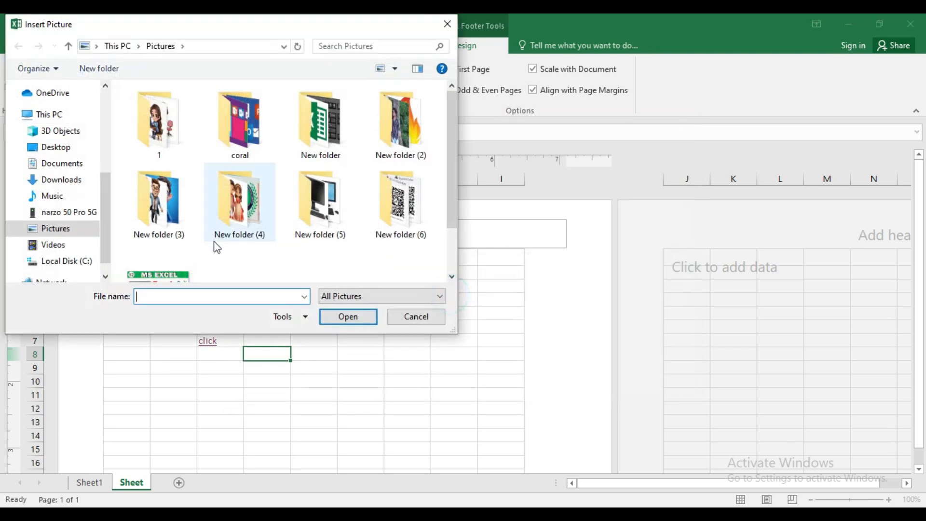
{"action": "left_click", "coordinate": [241, 120]}
{"action": "scroll", "coordinate": [262, 208], "scroll_direction": "down", "scroll_amount": 1}
{"action": "scroll", "coordinate": [263, 208], "scroll_direction": "up", "scroll_amount": 1}
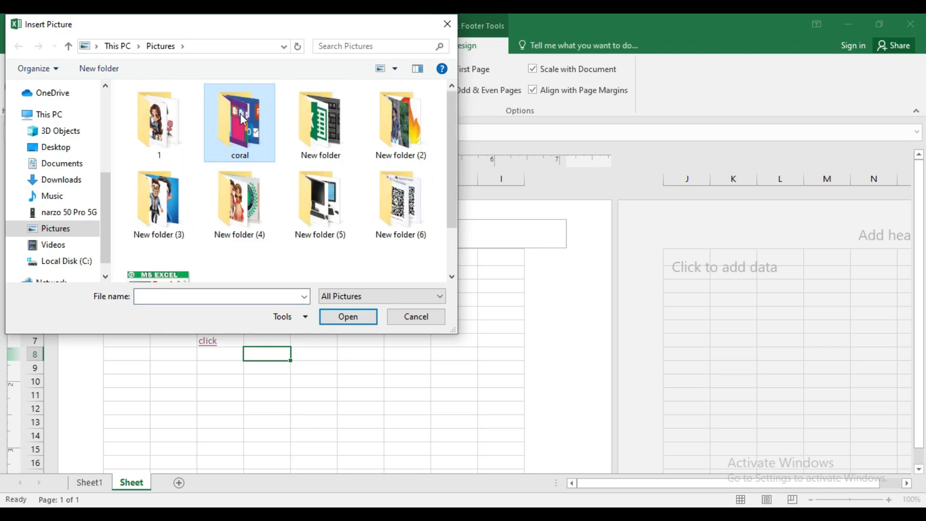
{"action": "double_click", "coordinate": [238, 139]}
{"action": "scroll", "coordinate": [244, 207], "scroll_direction": "down", "scroll_amount": 3}
{"action": "left_click", "coordinate": [247, 178]}
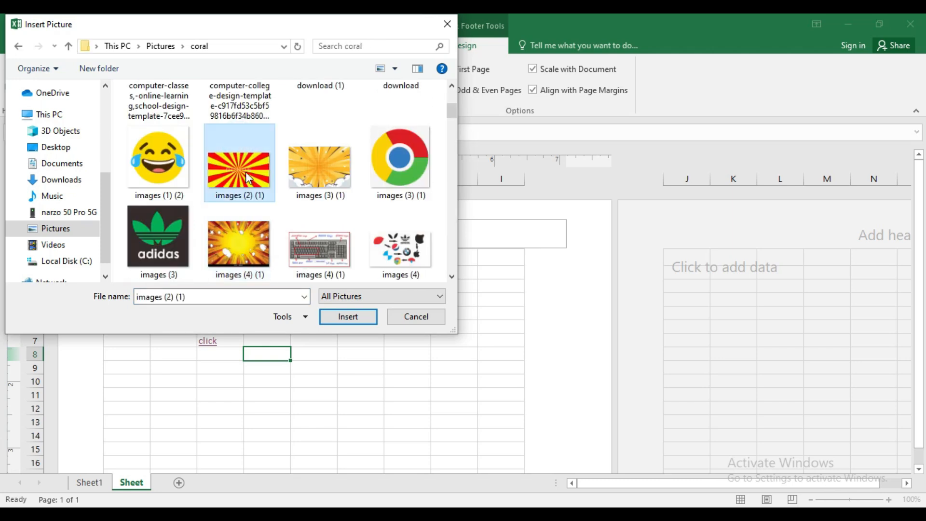
{"action": "left_click", "coordinate": [348, 320]}
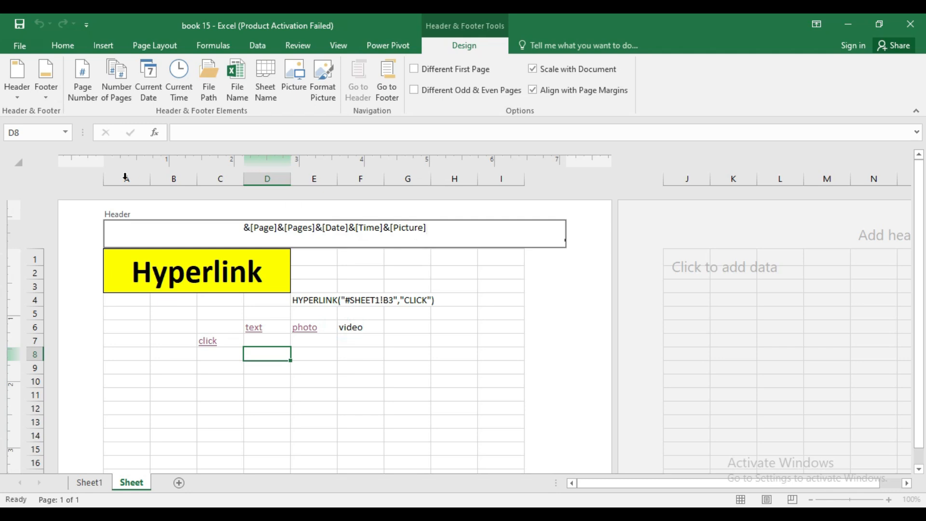
View the list of preset headers without choosing one, and leave header editing
{"action": "left_click", "coordinate": [18, 97]}
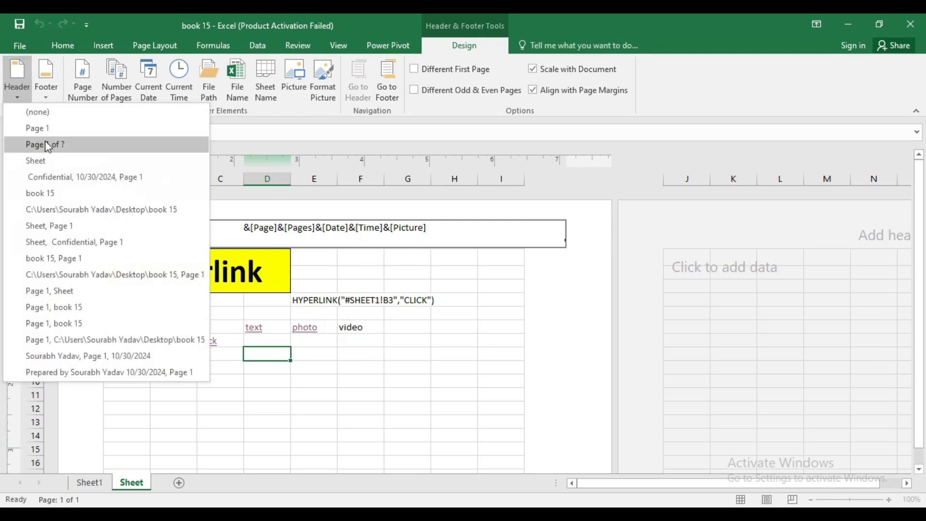
{"action": "left_click", "coordinate": [417, 279]}
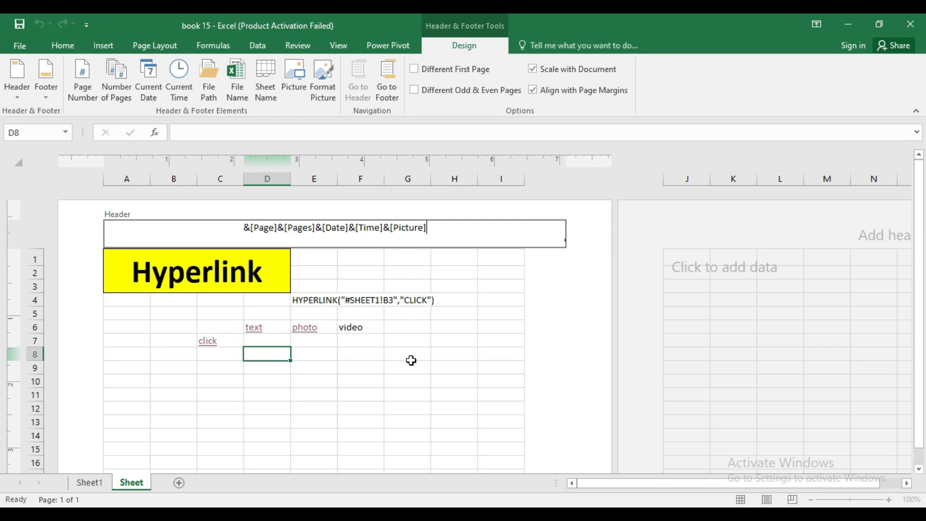
{"action": "left_click_drag", "start_coordinate": [910, 355], "coordinate": [911, 359]}
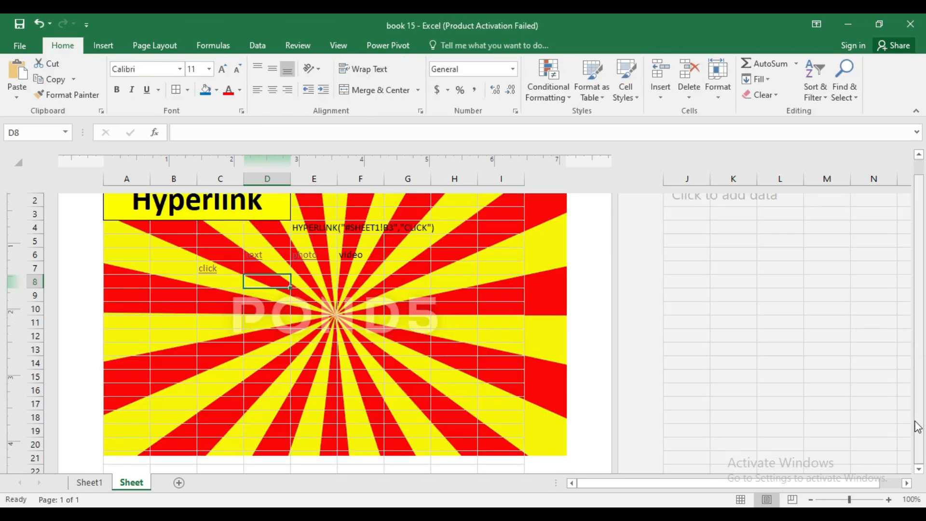
Examine how the header text and header picture appear across the first page and the neighbouring page
{"action": "scroll", "coordinate": [414, 371], "scroll_direction": "up", "scroll_amount": 2}
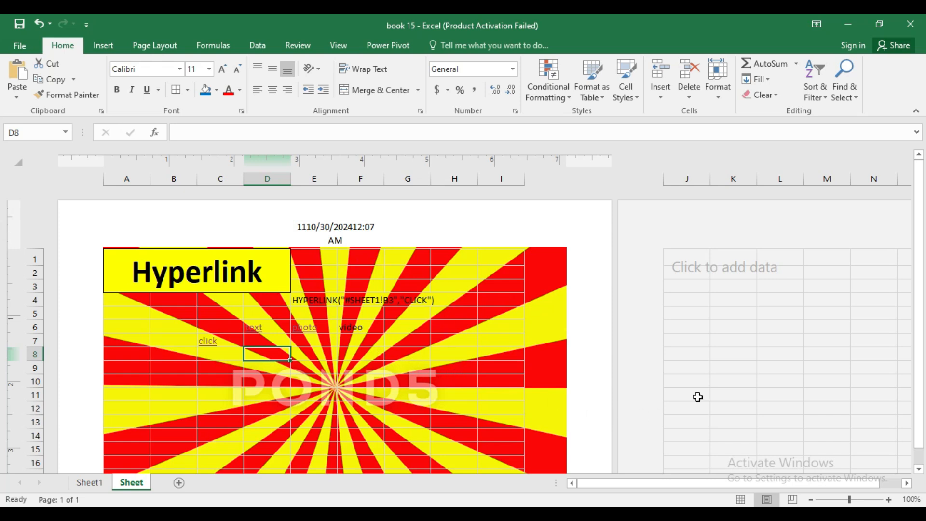
{"action": "left_click_drag", "start_coordinate": [922, 285], "coordinate": [921, 375]}
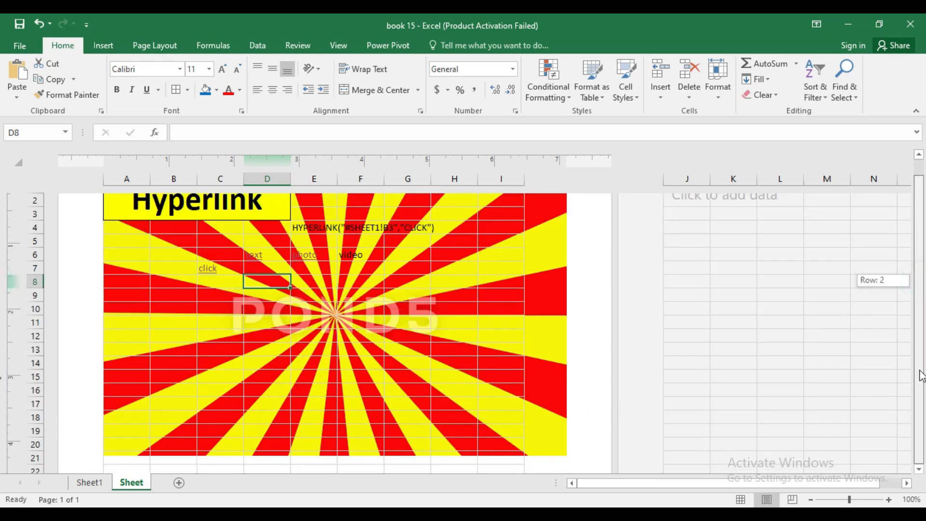
{"action": "left_click_drag", "start_coordinate": [921, 331], "coordinate": [921, 286]}
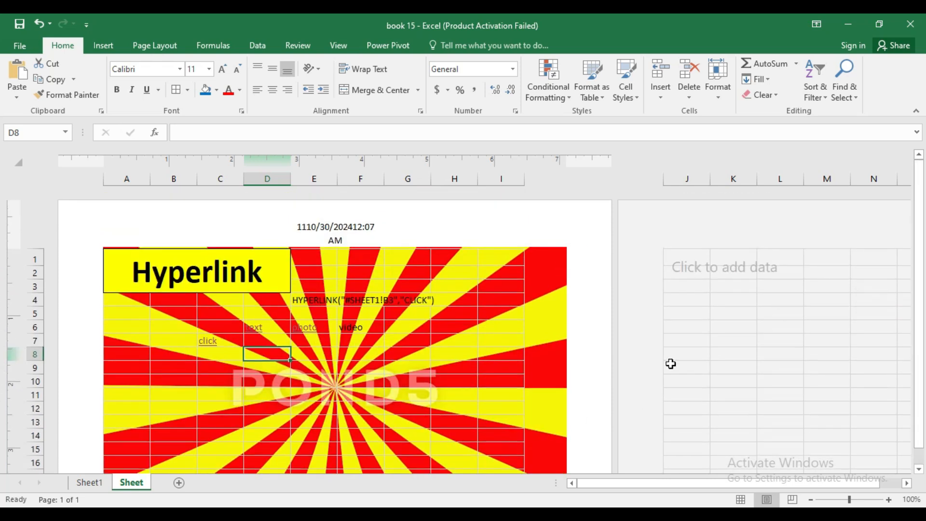
{"action": "left_click_drag", "start_coordinate": [921, 220], "coordinate": [921, 227]}
{"action": "left_click", "coordinate": [907, 483]}
{"action": "left_click", "coordinate": [907, 483]}
{"action": "left_click", "coordinate": [907, 483]}
{"action": "left_click", "coordinate": [907, 483]}
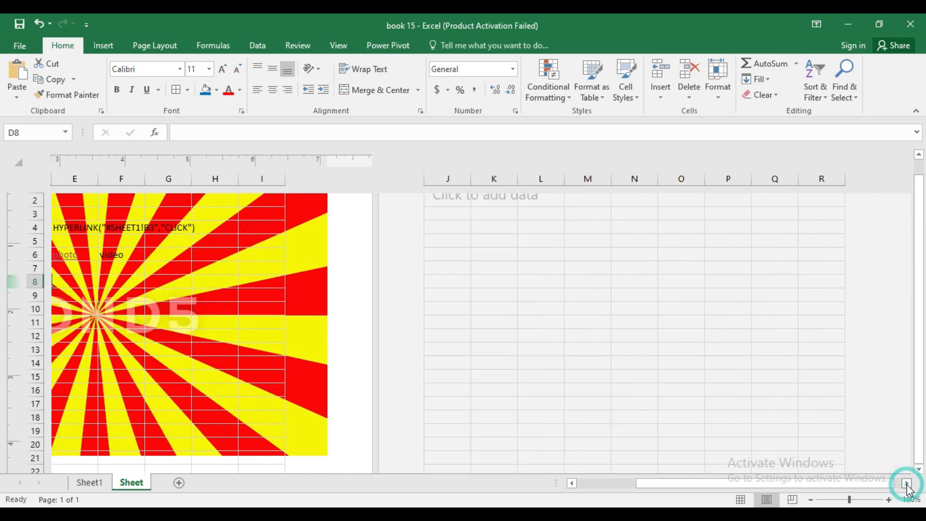
{"action": "left_click", "coordinate": [919, 389]}
{"action": "left_click_drag", "start_coordinate": [918, 470], "coordinate": [919, 473]}
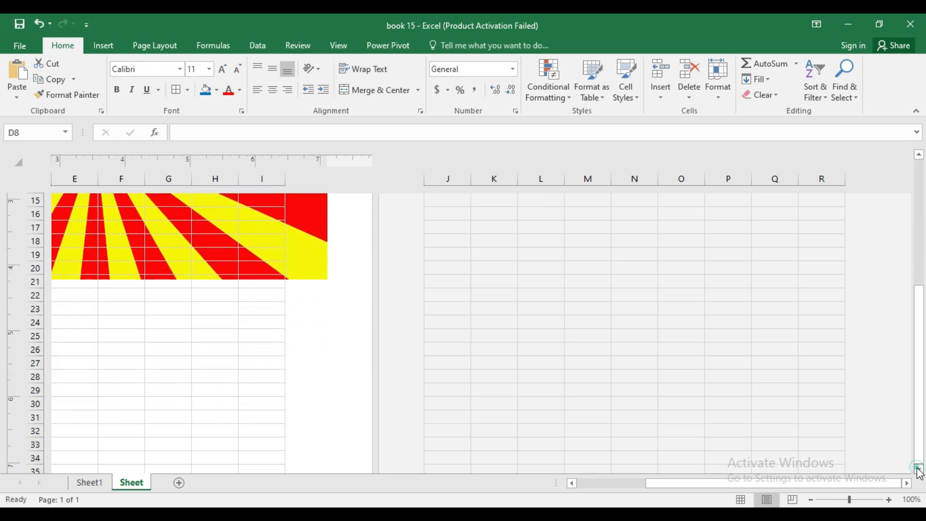
Set the first page's footer to the preset file name "book 15" and leave footer editing
{"action": "left_click_drag", "start_coordinate": [847, 484], "coordinate": [778, 484]}
{"action": "left_click_drag", "start_coordinate": [920, 476], "coordinate": [920, 476]}
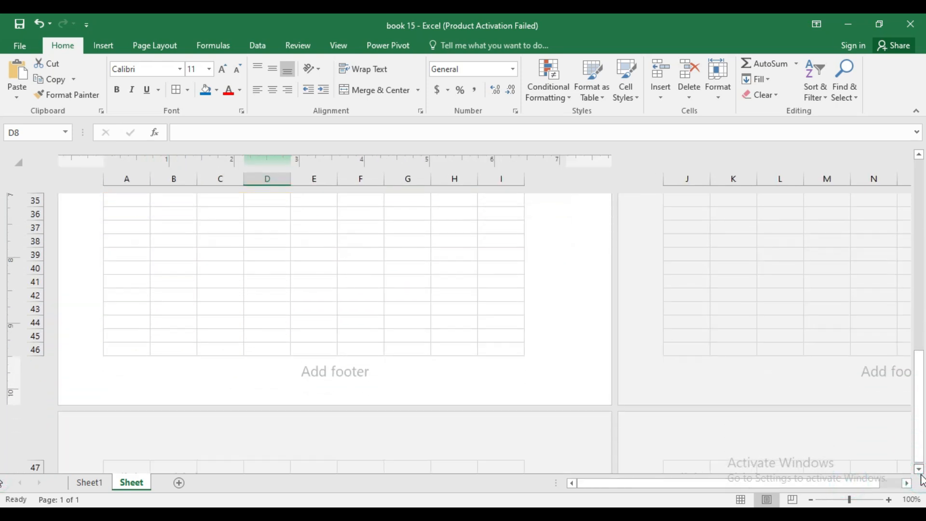
{"action": "left_click", "coordinate": [303, 372]}
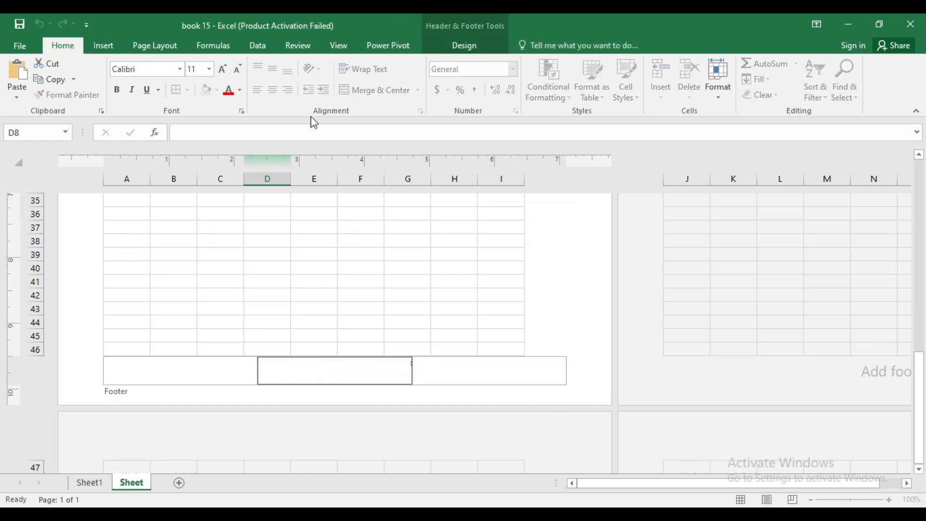
{"action": "left_click", "coordinate": [464, 45]}
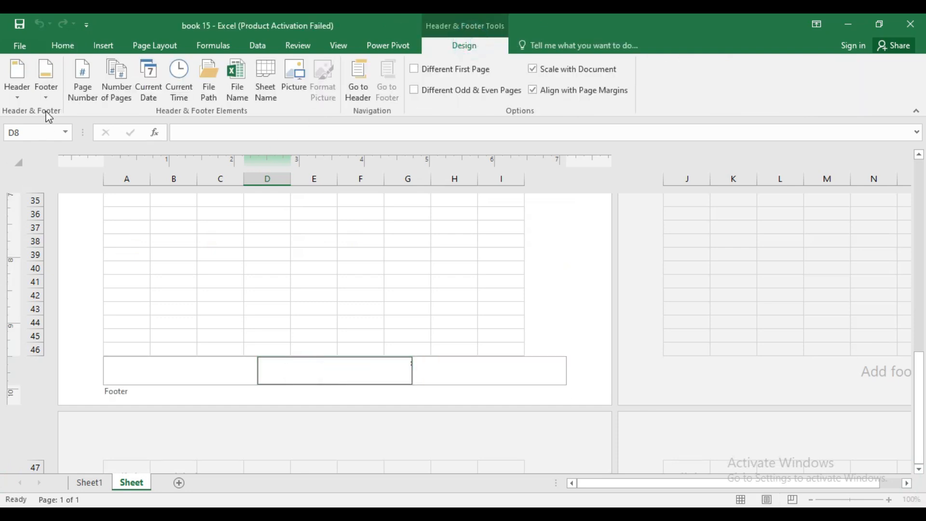
{"action": "left_click", "coordinate": [45, 87]}
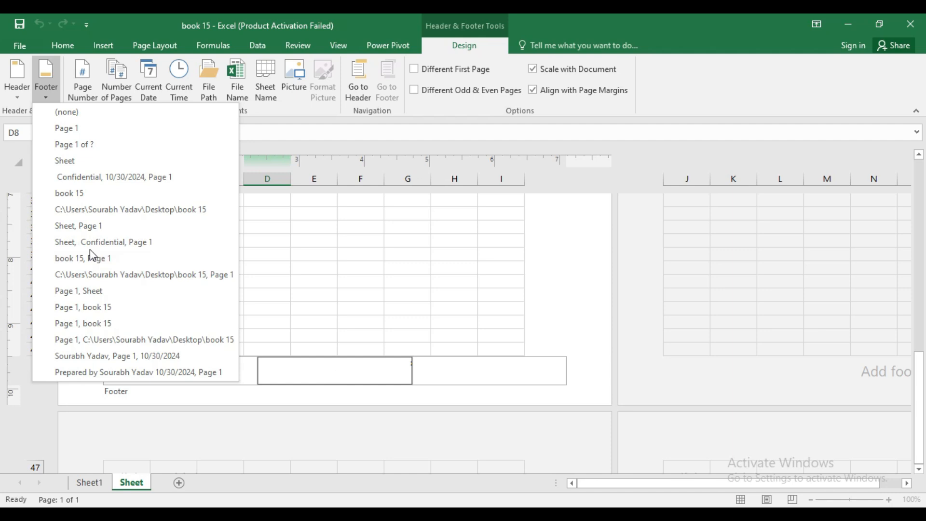
{"action": "left_click", "coordinate": [73, 194]}
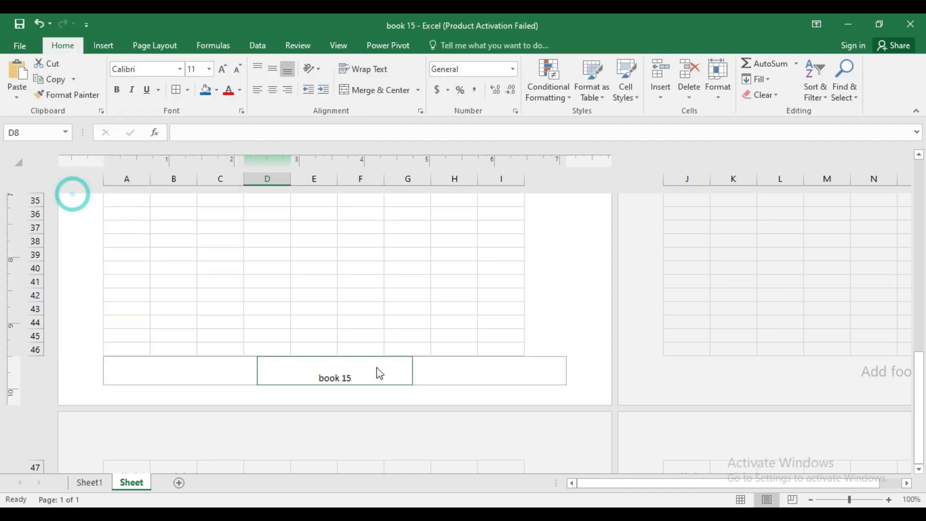
{"action": "left_click", "coordinate": [470, 285]}
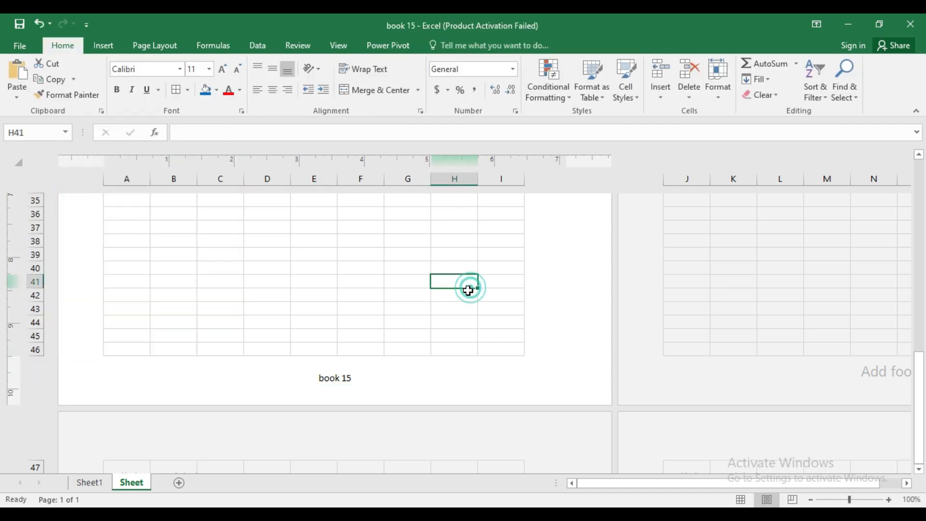
Replace the file name field in the center footer with the picture "images (18)" from the coral folder, working offline, and leave footer editing
{"action": "left_click", "coordinate": [369, 379]}
{"action": "left_click", "coordinate": [372, 321]}
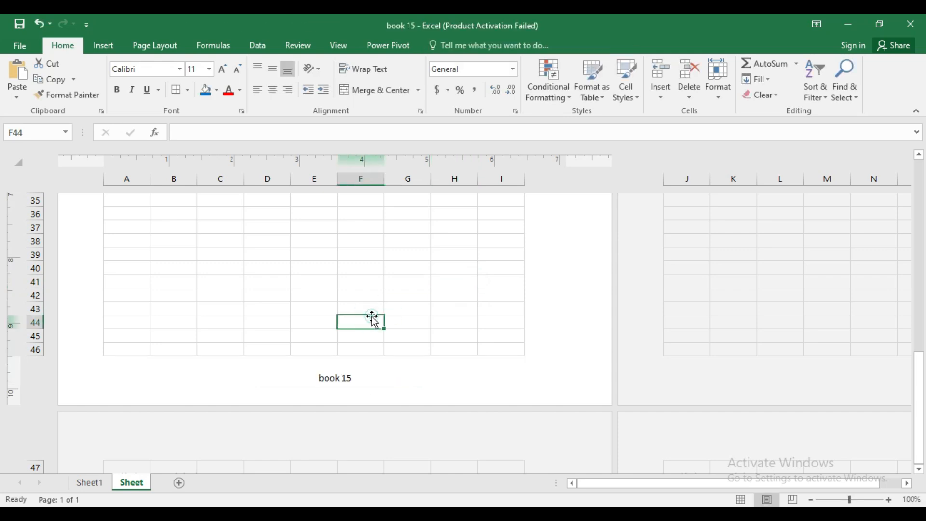
{"action": "left_click", "coordinate": [358, 379]}
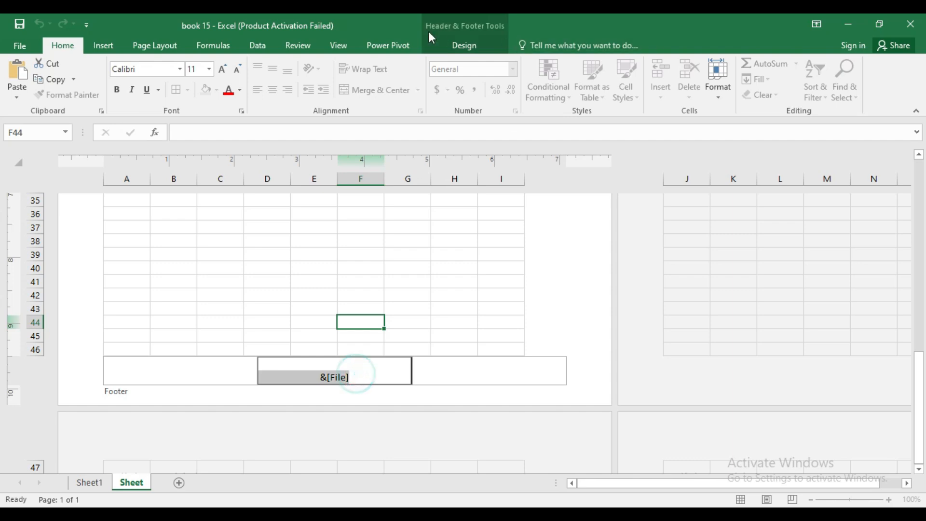
{"action": "left_click", "coordinate": [444, 44]}
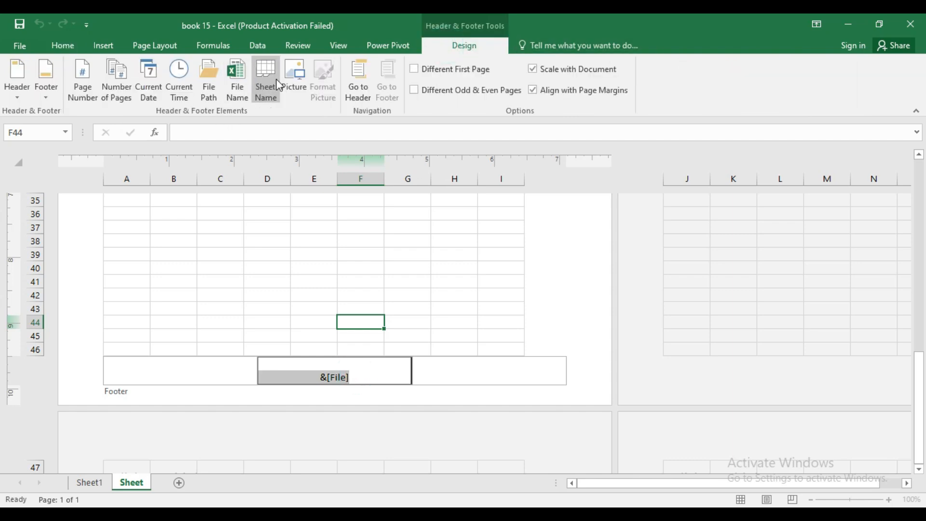
{"action": "left_click", "coordinate": [293, 78]}
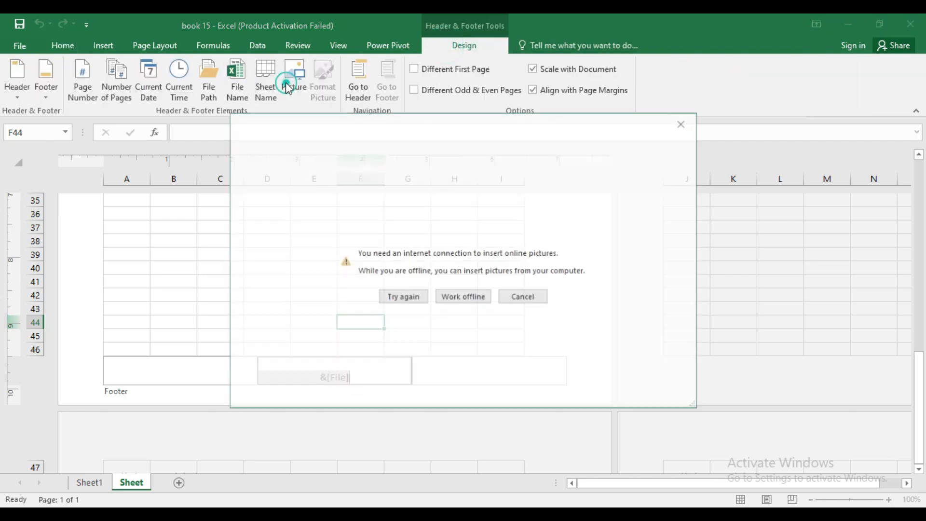
{"action": "left_click", "coordinate": [464, 298]}
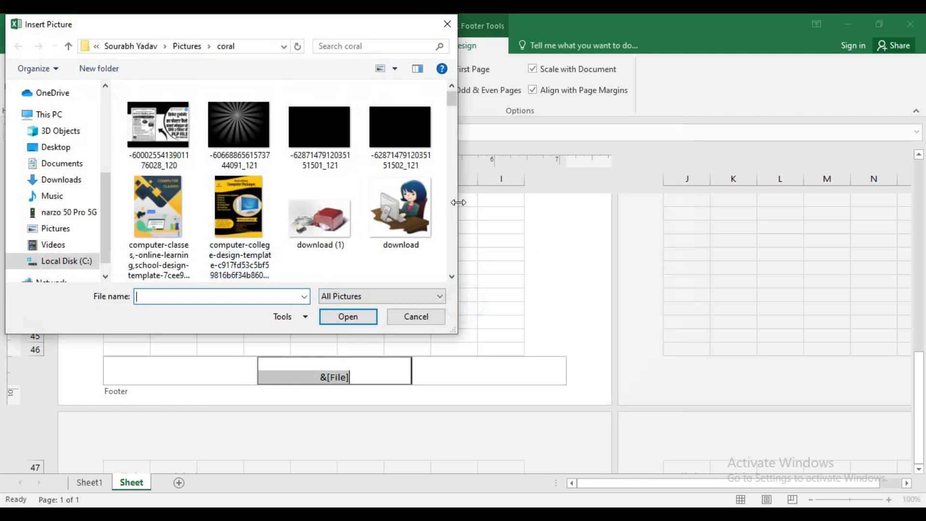
{"action": "left_click_drag", "start_coordinate": [453, 103], "coordinate": [453, 174]}
{"action": "left_click", "coordinate": [220, 217]}
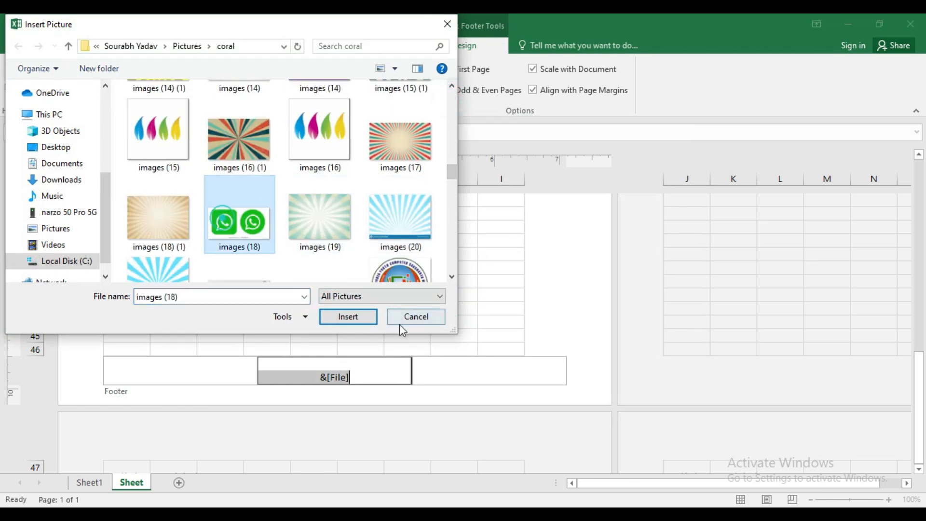
{"action": "left_click", "coordinate": [348, 317]}
{"action": "left_click", "coordinate": [475, 269]}
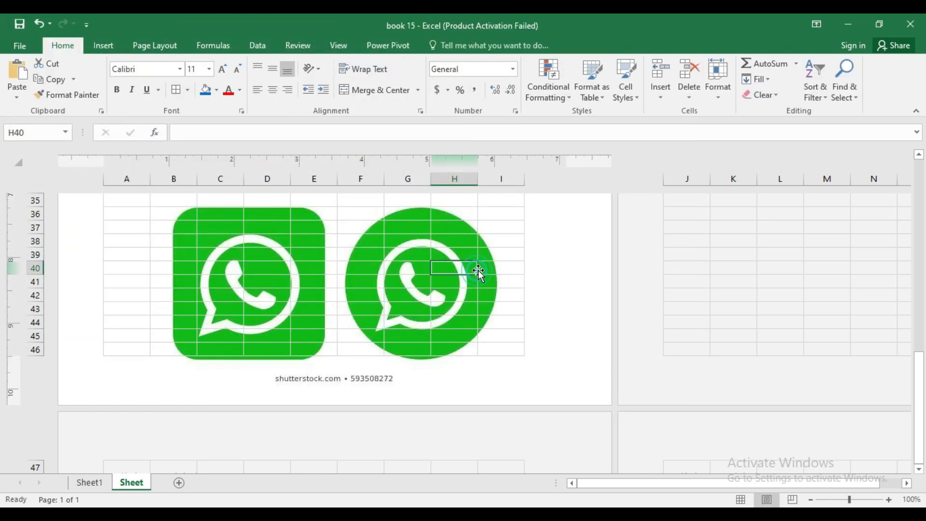
Examine how the header picture and the footer picture appear across the first page
{"action": "scroll", "coordinate": [497, 352], "scroll_direction": "up", "scroll_amount": 4}
{"action": "scroll", "coordinate": [497, 352], "scroll_direction": "up", "scroll_amount": 5}
{"action": "scroll", "coordinate": [497, 352], "scroll_direction": "down", "scroll_amount": 10}
{"action": "scroll", "coordinate": [498, 352], "scroll_direction": "up", "scroll_amount": 6}
{"action": "scroll", "coordinate": [498, 352], "scroll_direction": "up", "scroll_amount": 8}
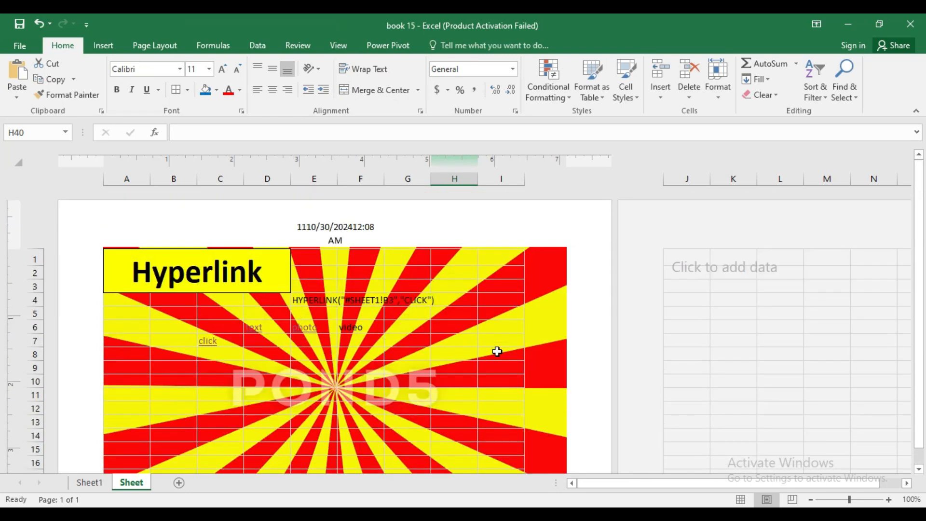
{"action": "left_click", "coordinate": [461, 327]}
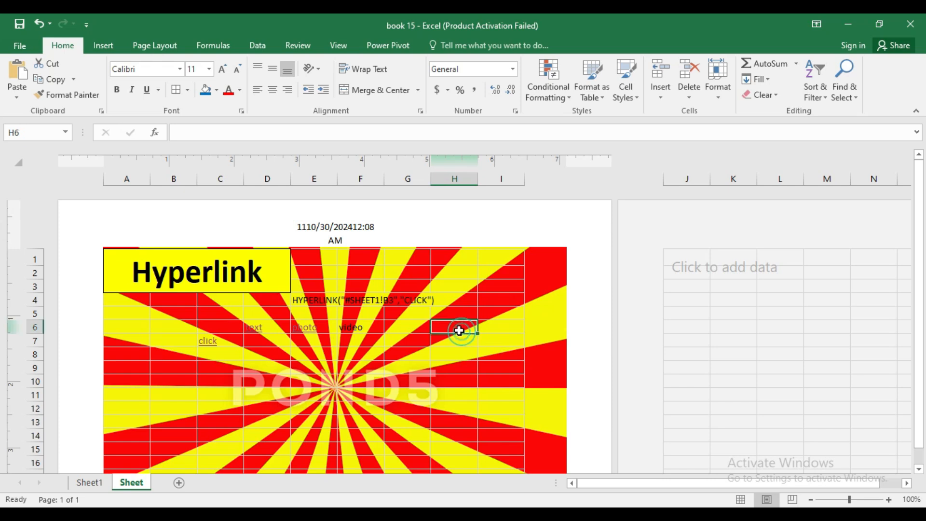
View the lists of preset footers and headers without choosing one, and leave header editing
{"action": "left_click", "coordinate": [364, 241]}
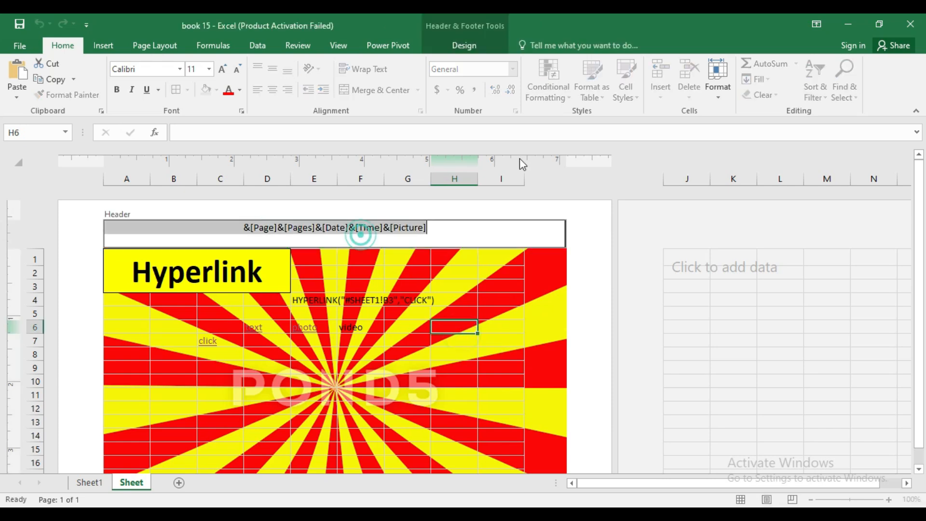
{"action": "left_click", "coordinate": [465, 43]}
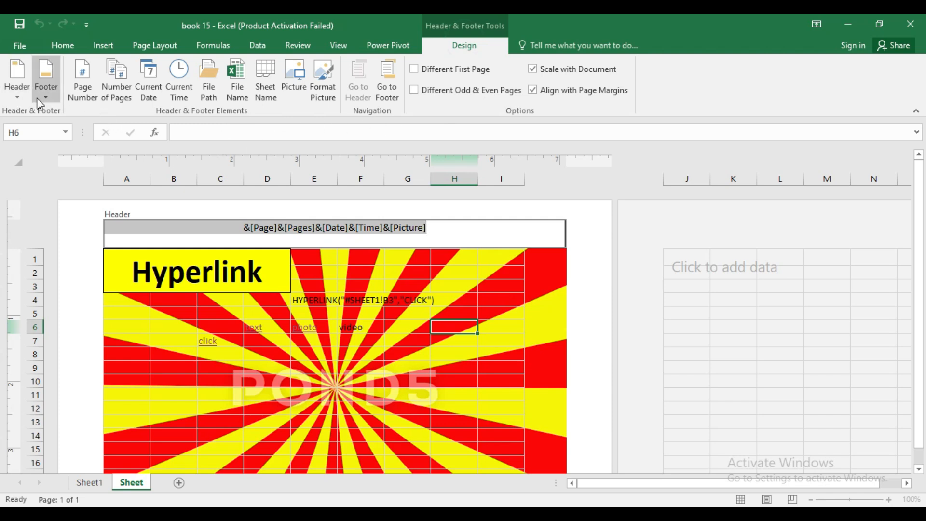
{"action": "left_click", "coordinate": [46, 89]}
{"action": "left_click", "coordinate": [18, 107]}
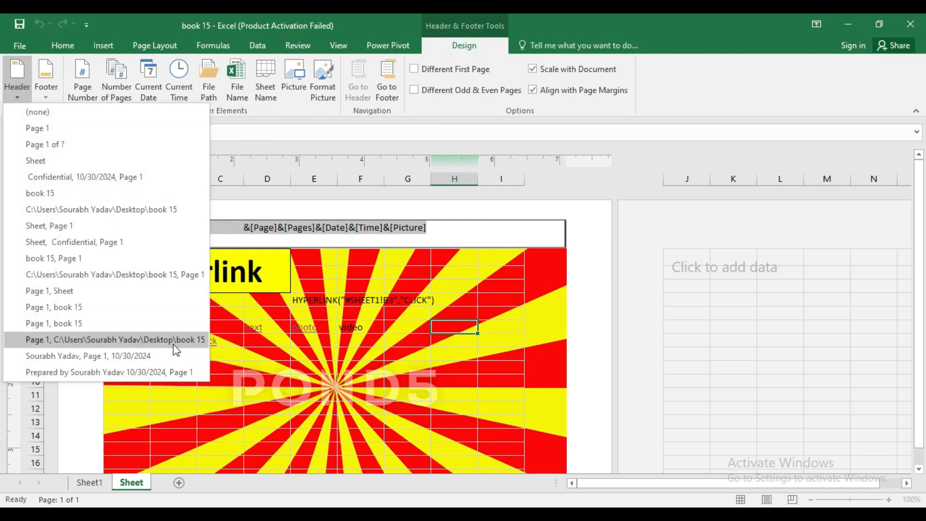
{"action": "left_click", "coordinate": [304, 140]}
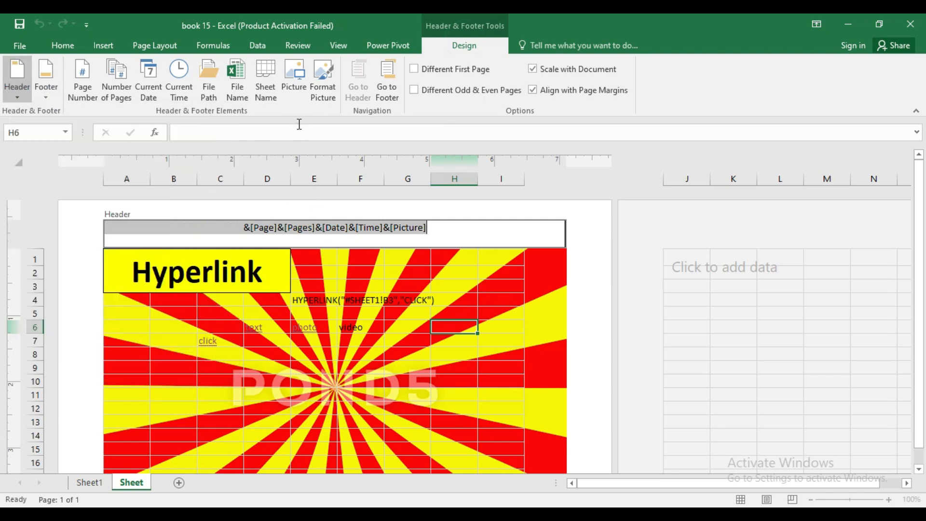
{"action": "left_click", "coordinate": [62, 45]}
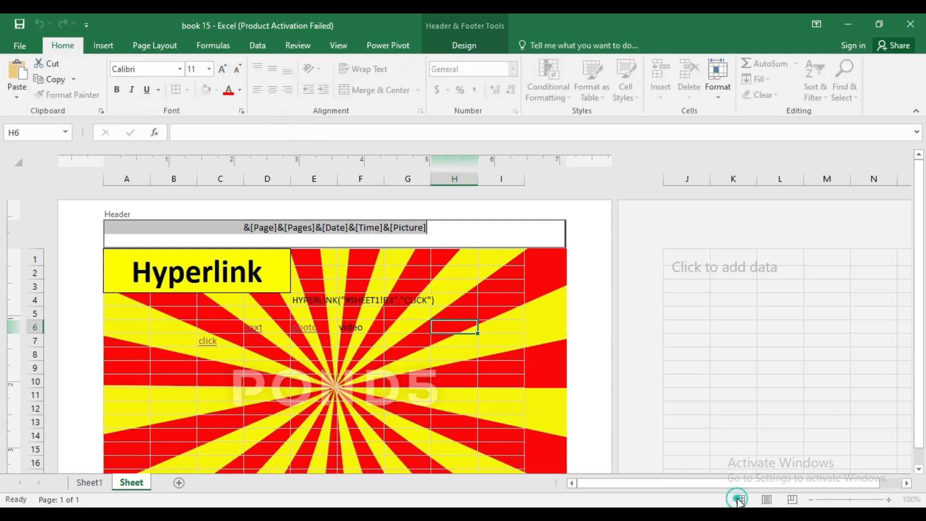
{"action": "left_click", "coordinate": [709, 381]}
Compare the sheet in Normal view and Page Layout view, ending in Page Layout view
{"action": "left_click", "coordinate": [741, 499]}
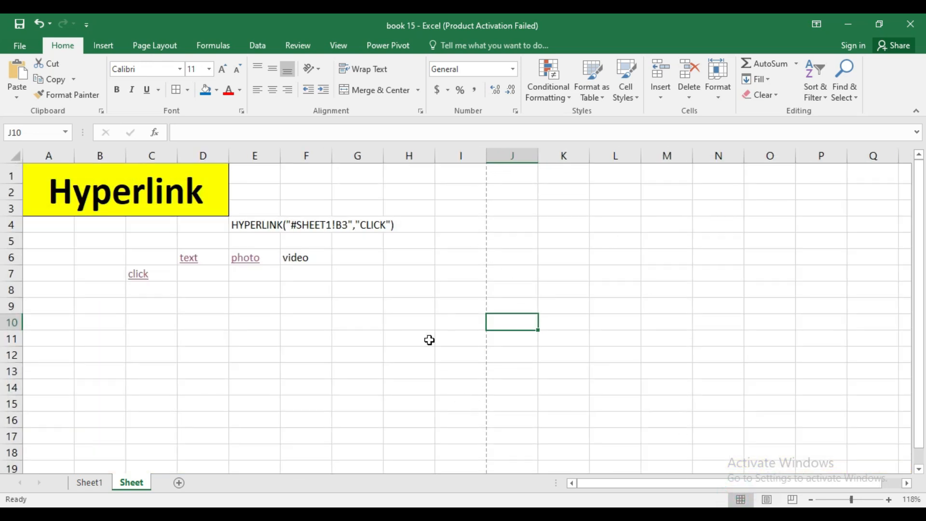
{"action": "left_click", "coordinate": [766, 500]}
{"action": "left_click_drag", "start_coordinate": [854, 484], "coordinate": [820, 486]}
{"action": "left_click", "coordinate": [741, 500]}
{"action": "left_click", "coordinate": [767, 499]}
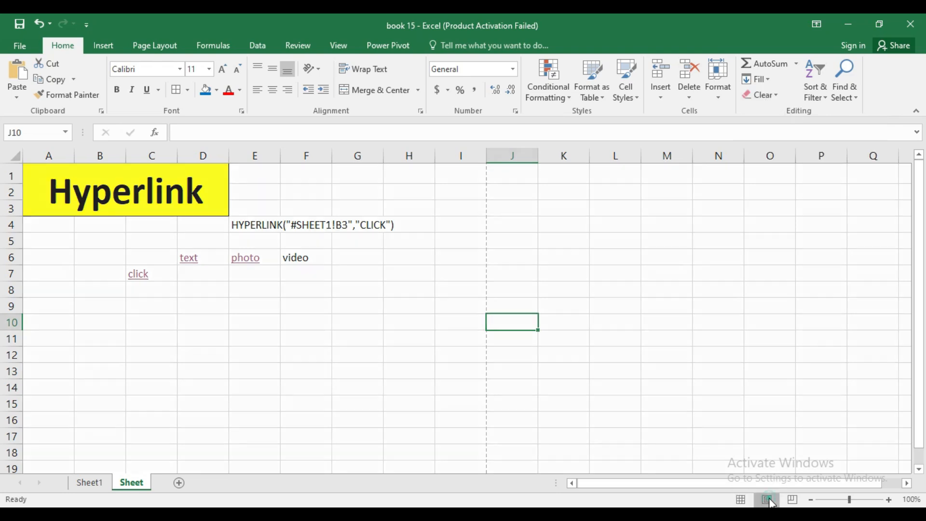
Clear all contents and formatting from every cell of the sheet
{"action": "key", "text": "ctrl+a"}
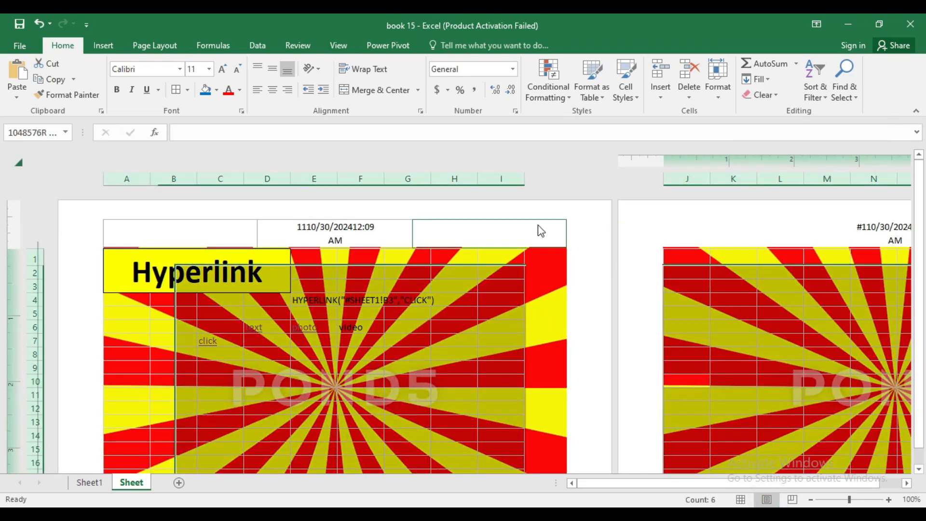
{"action": "left_click", "coordinate": [749, 97]}
{"action": "left_click", "coordinate": [774, 109]}
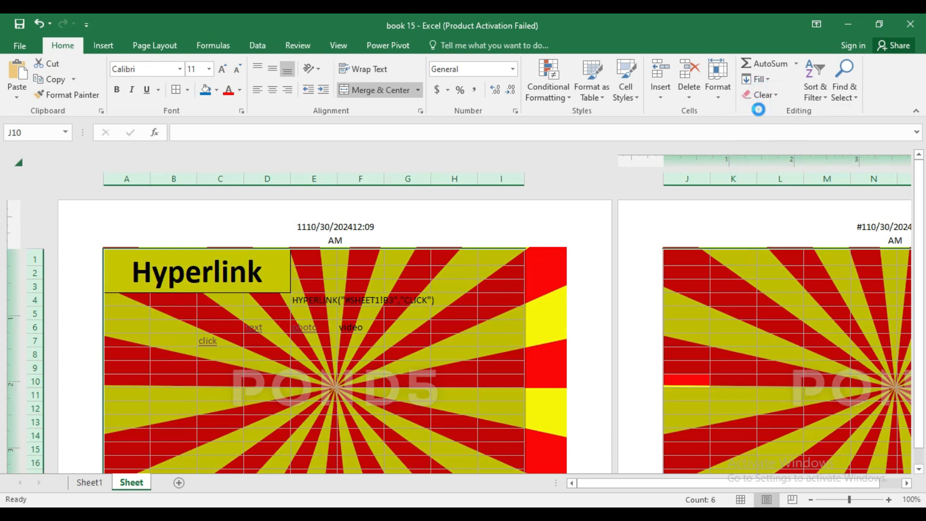
Delete the page, date, time and picture fields from the first page's header and leave header editing
{"action": "left_click", "coordinate": [358, 240]}
{"action": "left_click", "coordinate": [600, 276]}
{"action": "left_click", "coordinate": [402, 240]}
{"action": "key", "text": "Delete"}
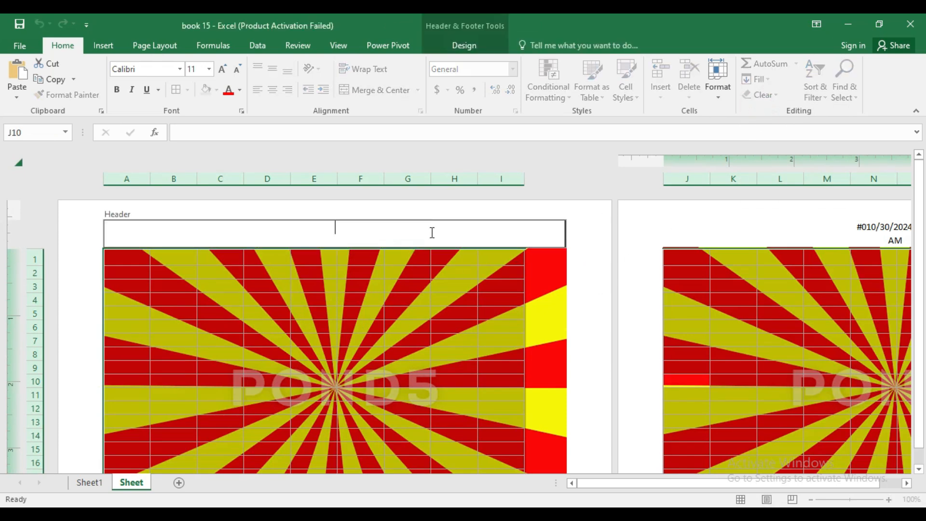
{"action": "left_click", "coordinate": [413, 377]}
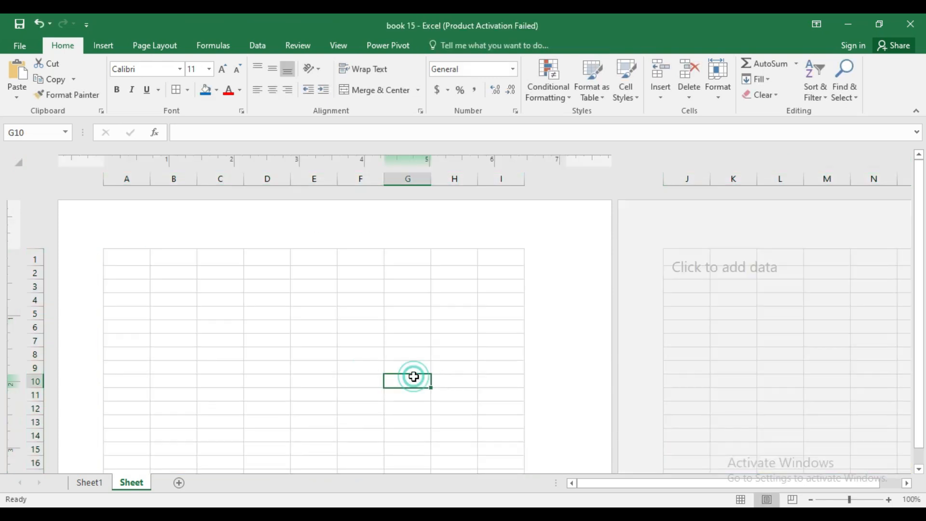
Delete the picture from the first page's center footer and return the sheet to Normal view
{"action": "scroll", "coordinate": [465, 368], "scroll_direction": "down", "scroll_amount": 10}
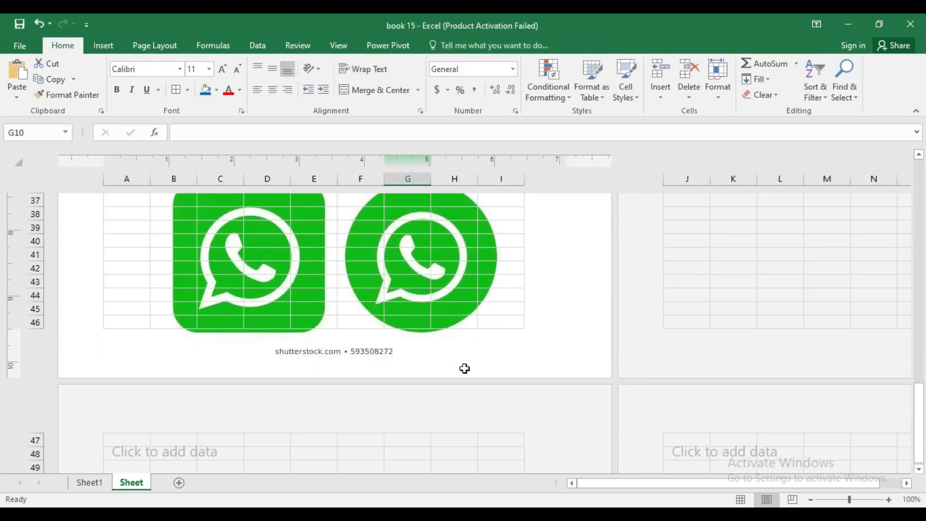
{"action": "left_click", "coordinate": [369, 356]}
{"action": "key", "text": "Delete"}
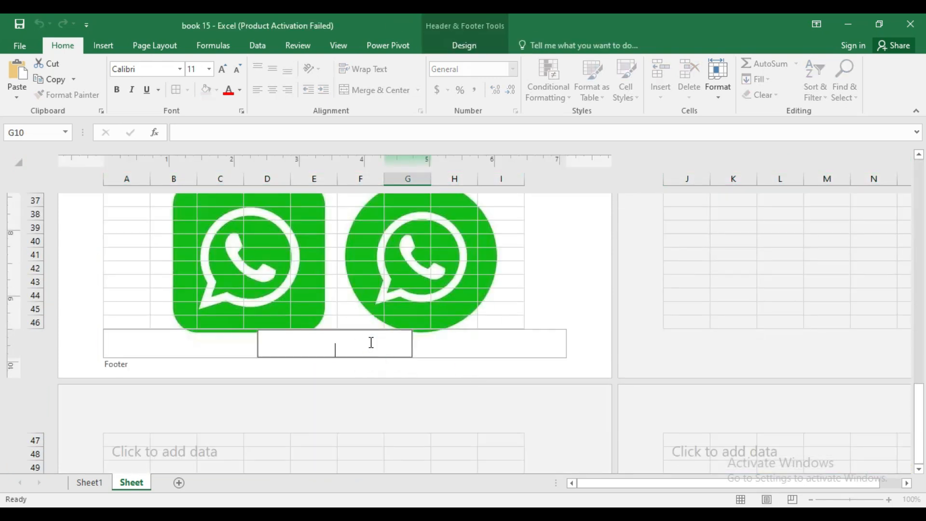
{"action": "left_click", "coordinate": [453, 240]}
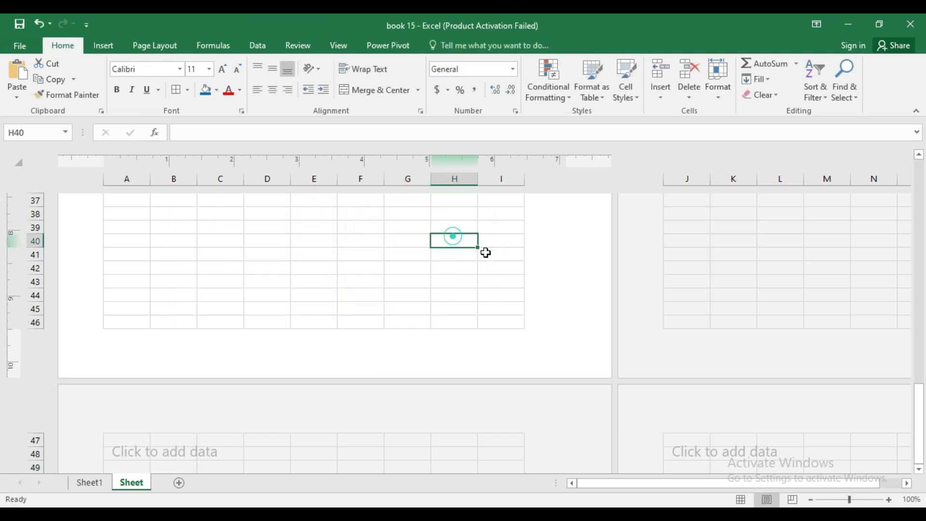
{"action": "scroll", "coordinate": [465, 273], "scroll_direction": "up", "scroll_amount": 12}
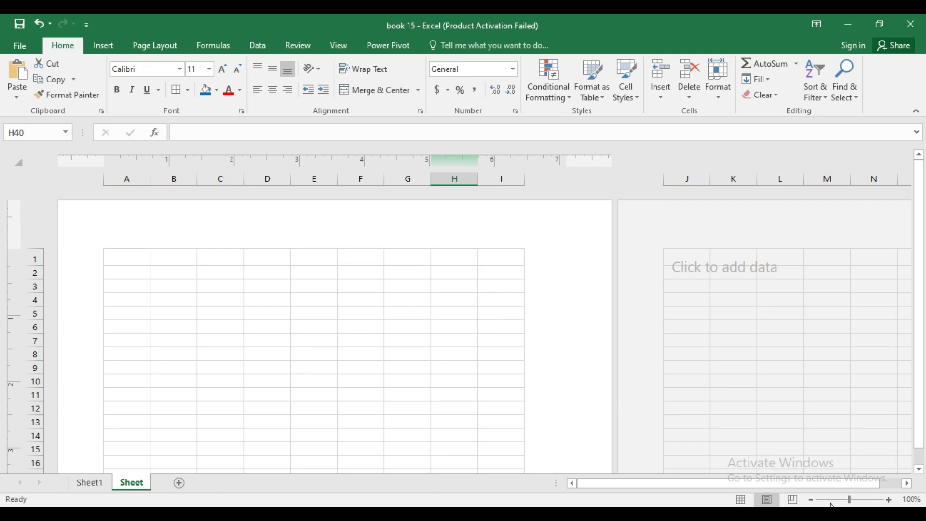
{"action": "left_click", "coordinate": [741, 499]}
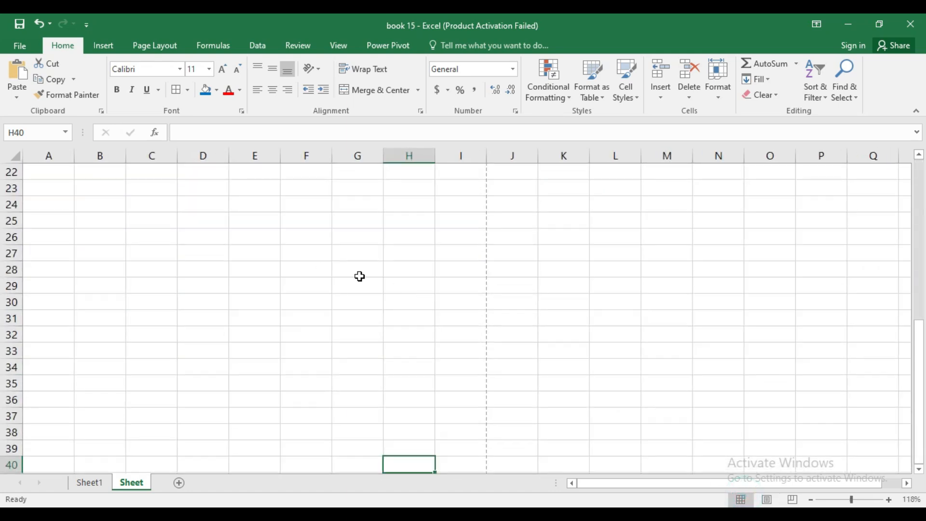
{"action": "scroll", "coordinate": [359, 276], "scroll_direction": "up", "scroll_amount": 7}
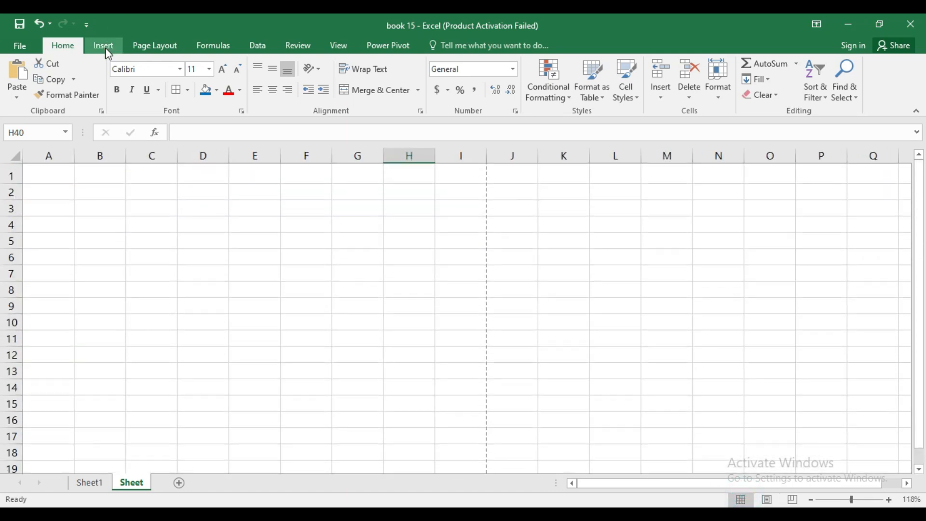
Insert WordArt in the plain black fill style and move it up to about rows 4 to 8
{"action": "left_click", "coordinate": [105, 49]}
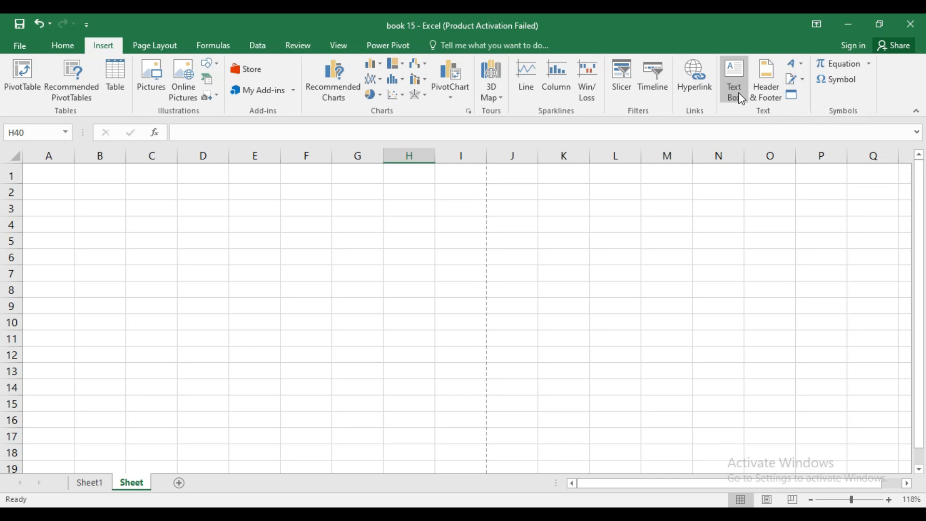
{"action": "left_click", "coordinate": [795, 63]}
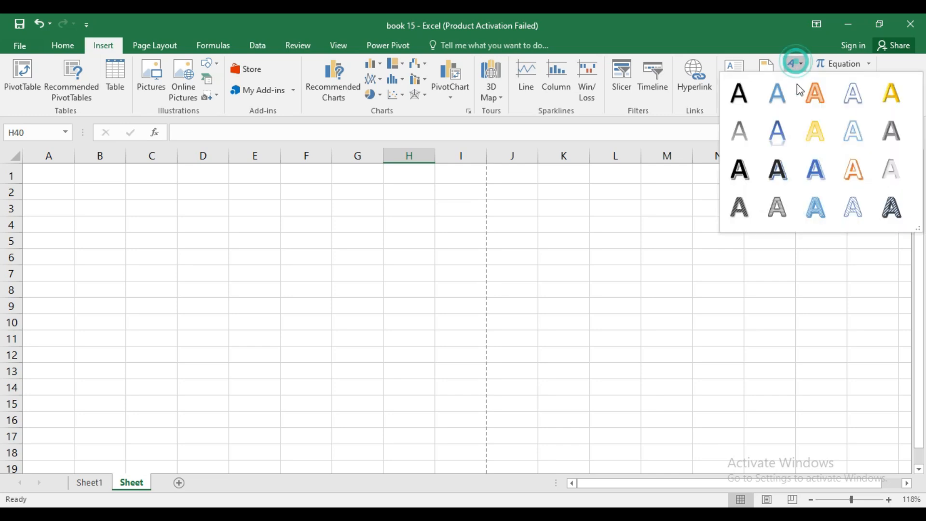
{"action": "left_click", "coordinate": [739, 93]}
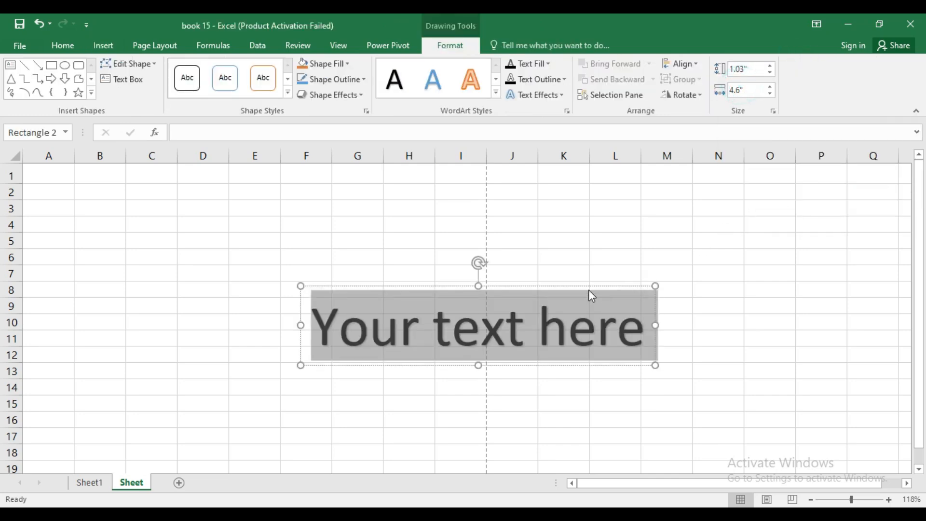
{"action": "left_click_drag", "start_coordinate": [580, 285], "coordinate": [561, 211]}
Append the text "bttyn uyuym" to the WordArt's placeholder text
{"action": "left_click", "coordinate": [627, 267]}
{"action": "type", "text": "bttyn "}
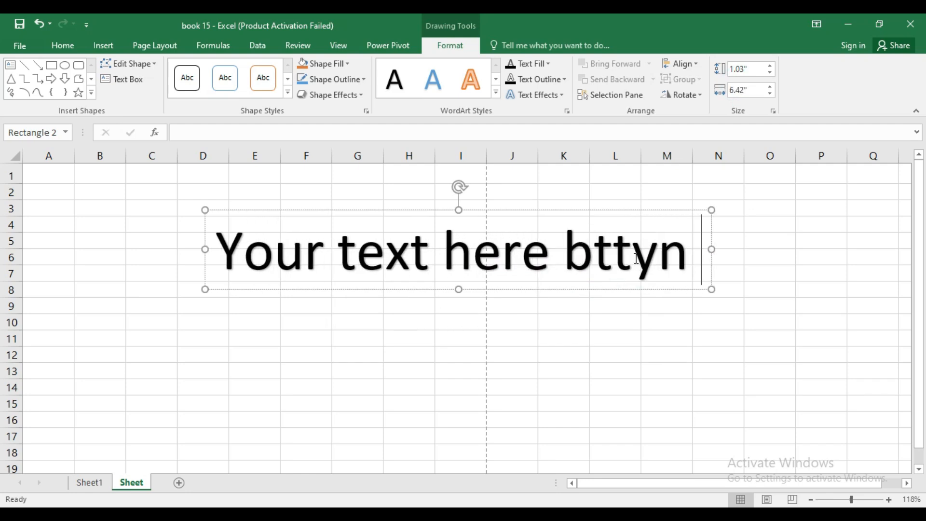
{"action": "type", "text": "uyuym"}
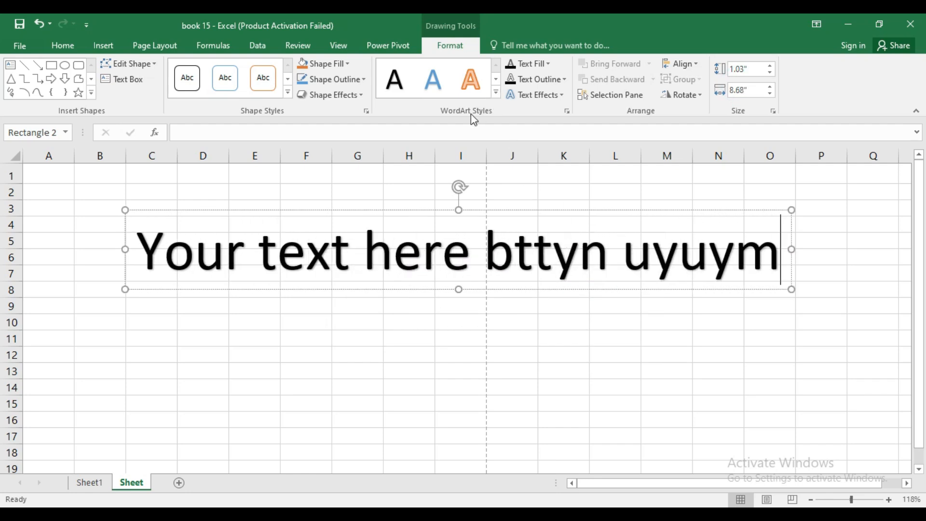
Preview other WordArt styles on the whole WordArt object, such as the orange outlined one, without applying any
{"action": "left_click", "coordinate": [496, 92]}
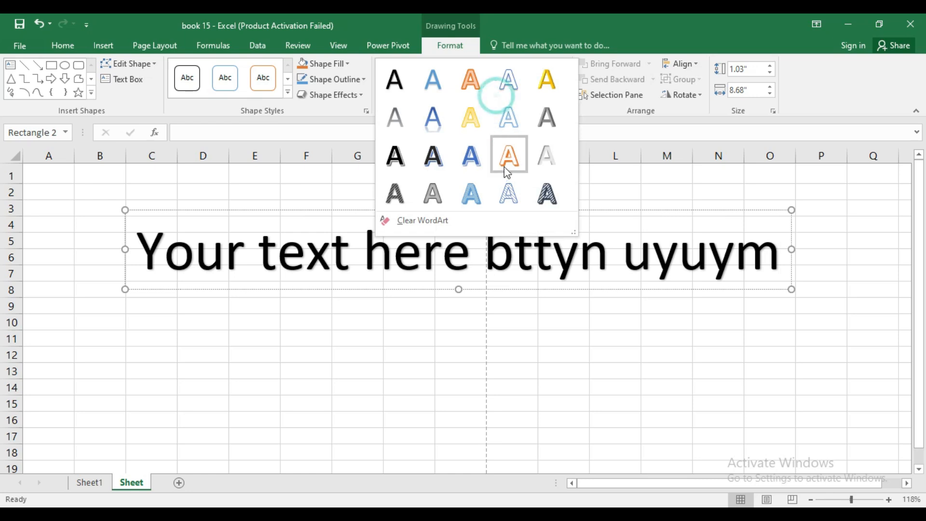
{"action": "left_click", "coordinate": [679, 287]}
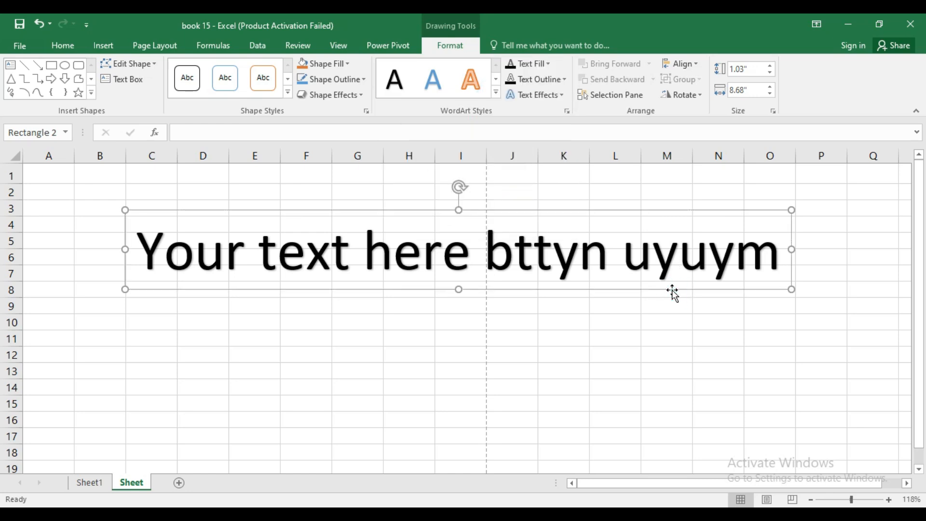
{"action": "left_click", "coordinate": [497, 92]}
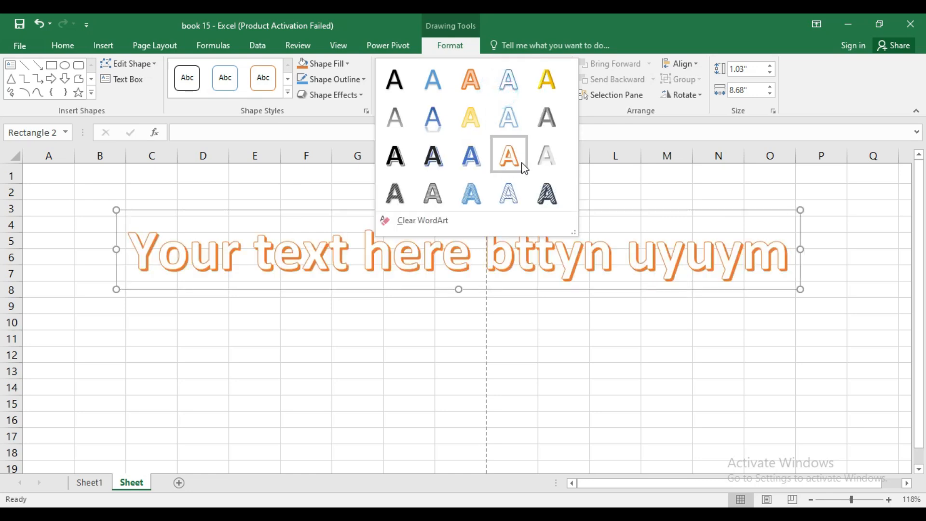
{"action": "left_click", "coordinate": [595, 138]}
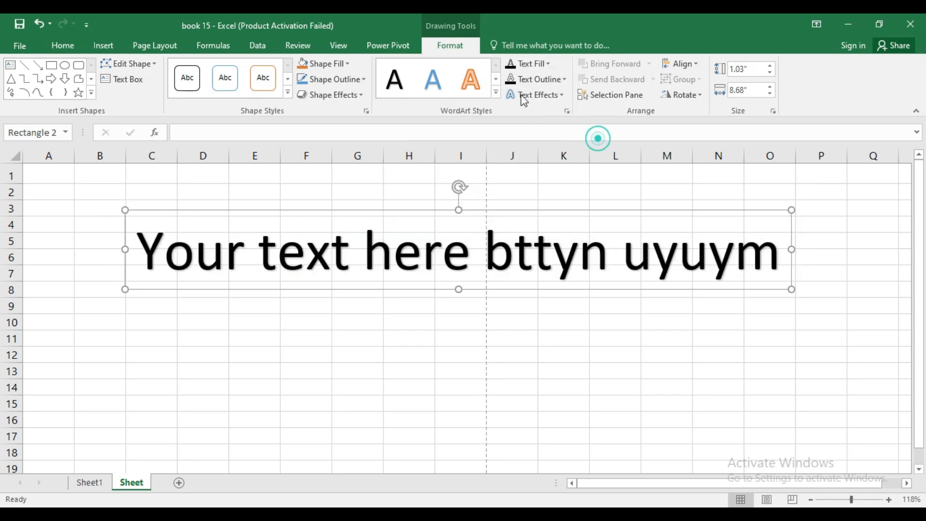
Preview a red text fill on the WordArt and look through its text outline weights without applying any
{"action": "left_click", "coordinate": [540, 64]}
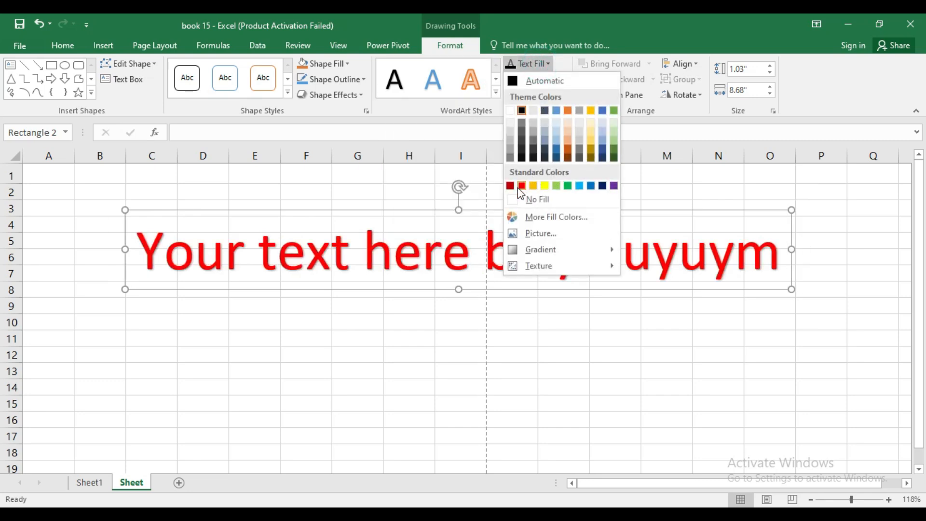
{"action": "left_click", "coordinate": [635, 134]}
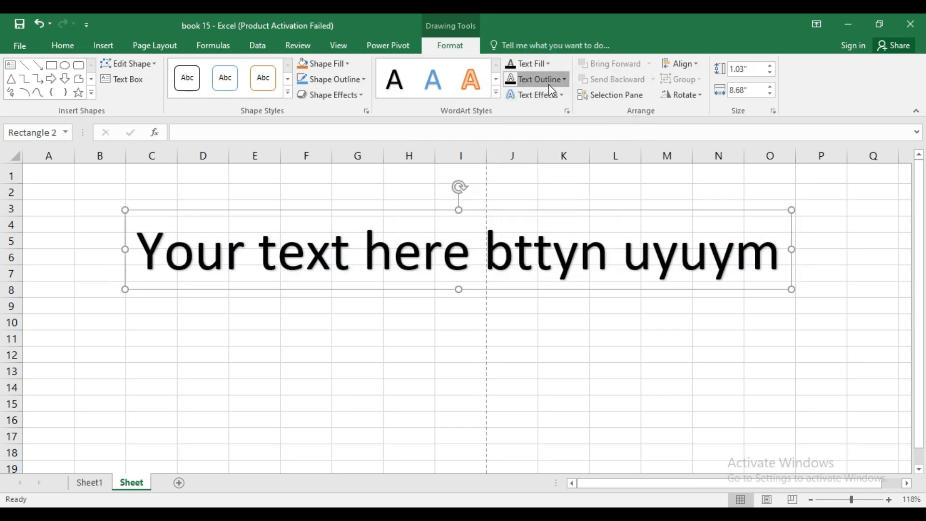
{"action": "left_click", "coordinate": [536, 79]}
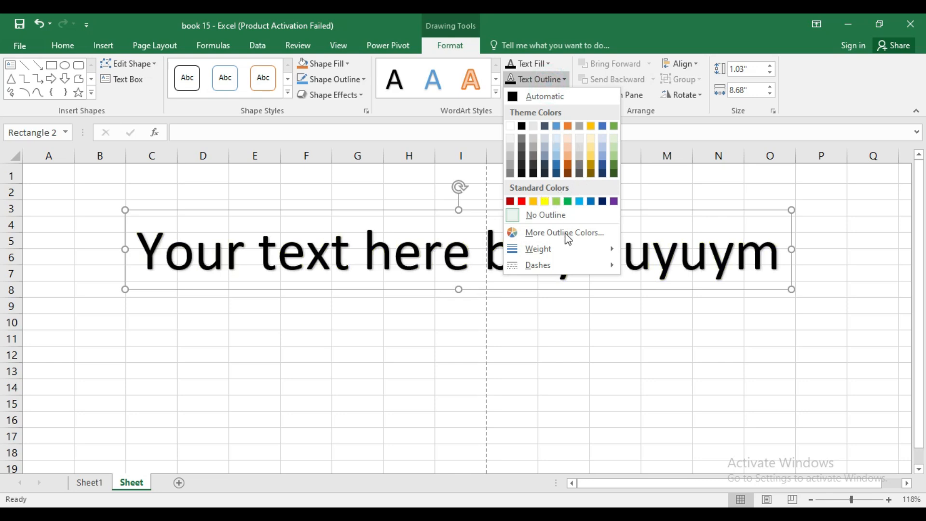
{"action": "mouse_move", "coordinate": [574, 254]}
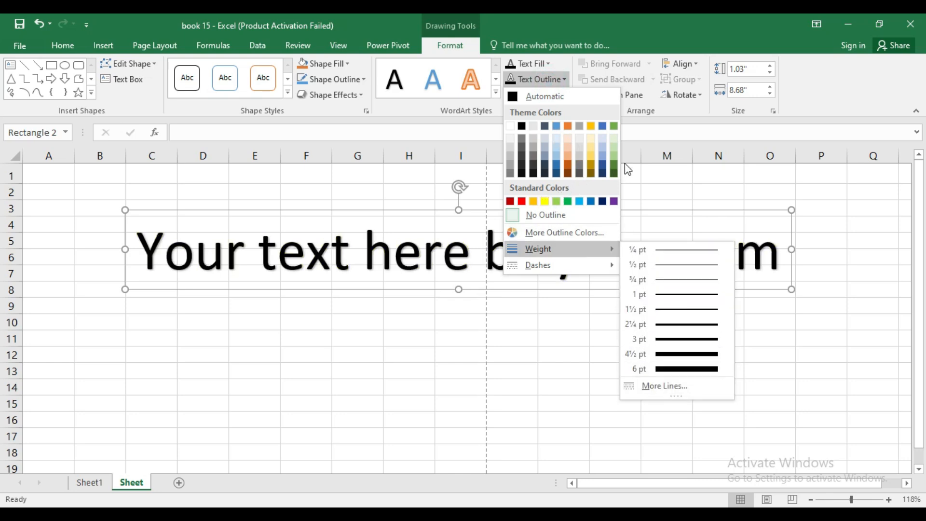
{"action": "left_click", "coordinate": [647, 126]}
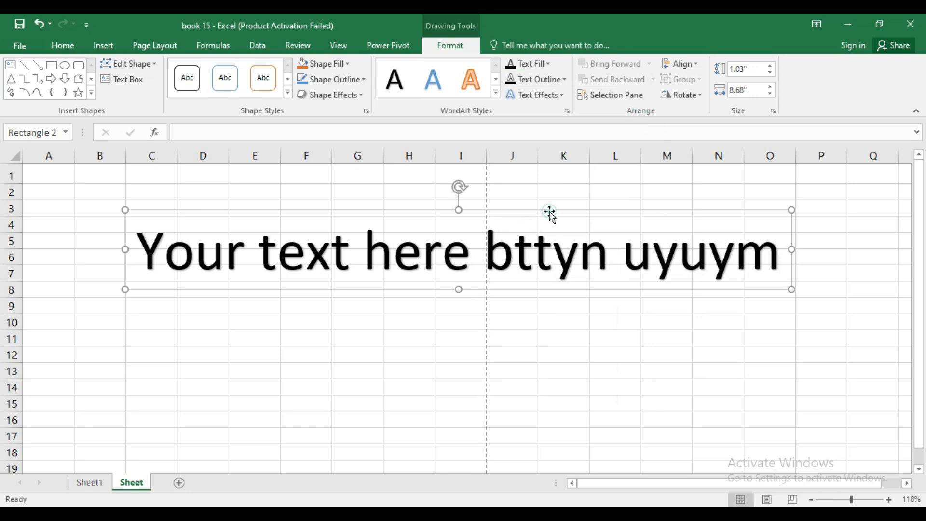
Delete the WordArt, then show the sheet in Page Layout view with cell E3 selected
{"action": "key", "text": "Delete"}
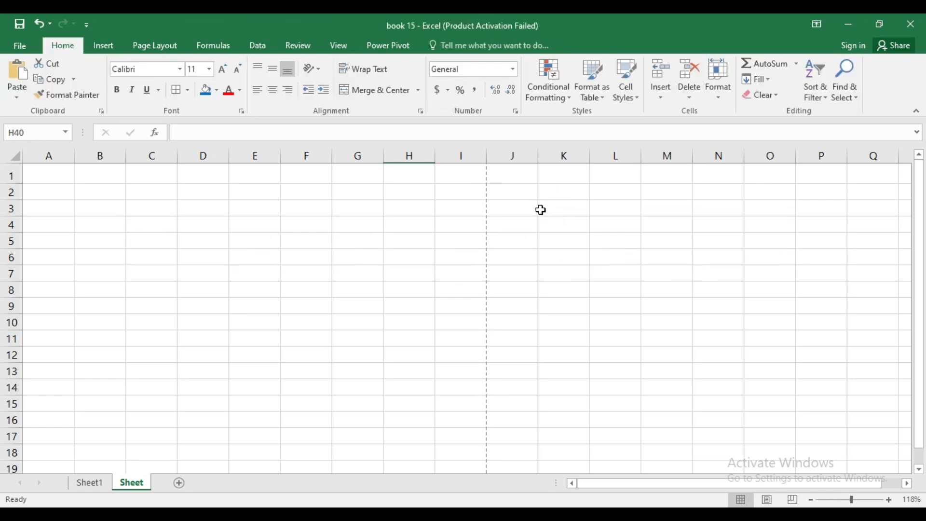
{"action": "left_click", "coordinate": [103, 45]}
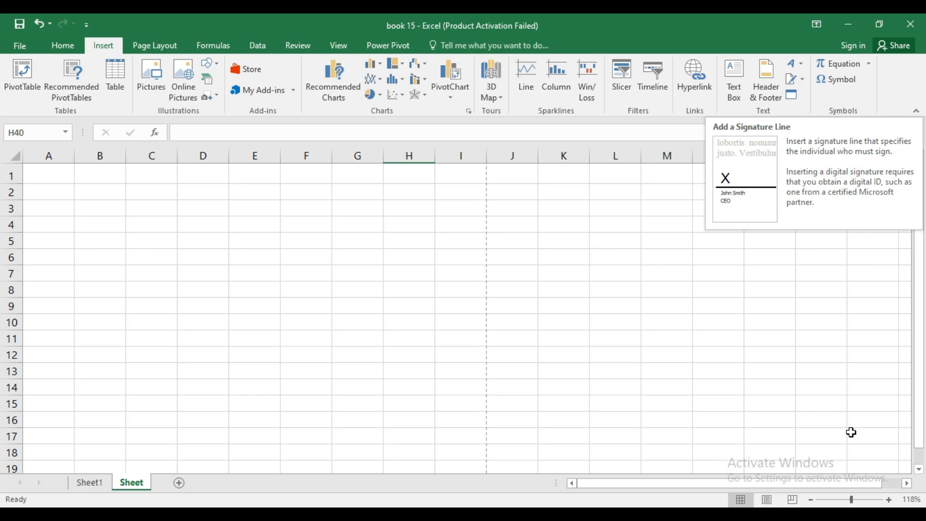
{"action": "left_click", "coordinate": [766, 500]}
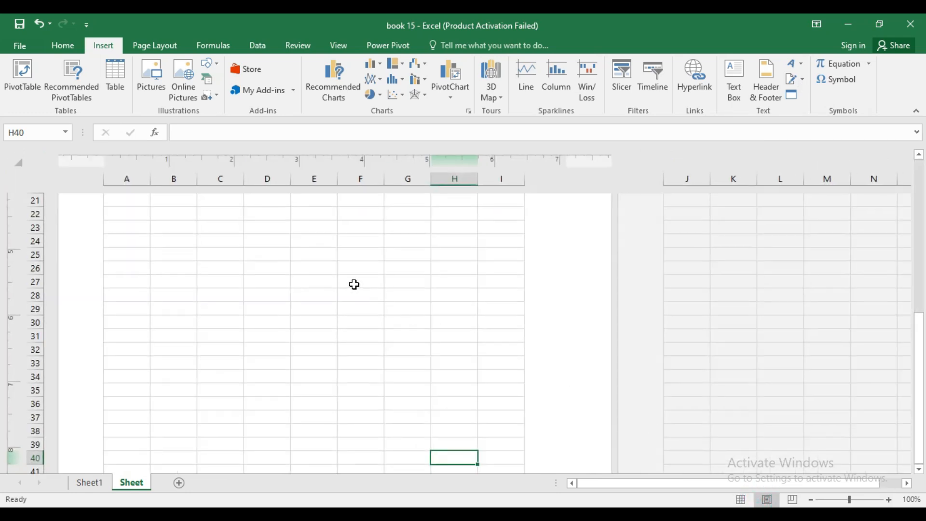
{"action": "scroll", "coordinate": [354, 285], "scroll_direction": "up", "scroll_amount": 8}
{"action": "left_click", "coordinate": [304, 288]}
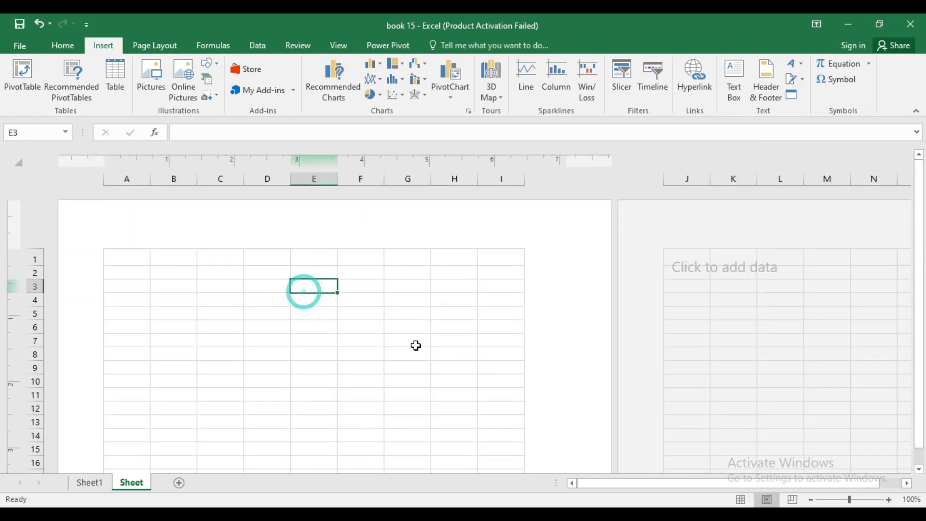
Insert a signature line at cell E3 with the suggested signer's name and the title "manager"
{"action": "left_click", "coordinate": [791, 80]}
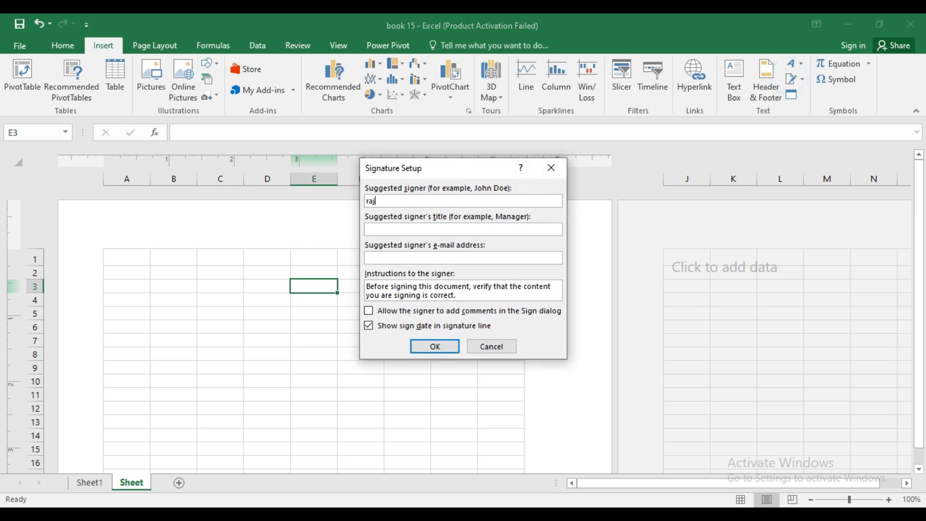
{"action": "left_click", "coordinate": [417, 233]}
{"action": "left_click", "coordinate": [440, 346]}
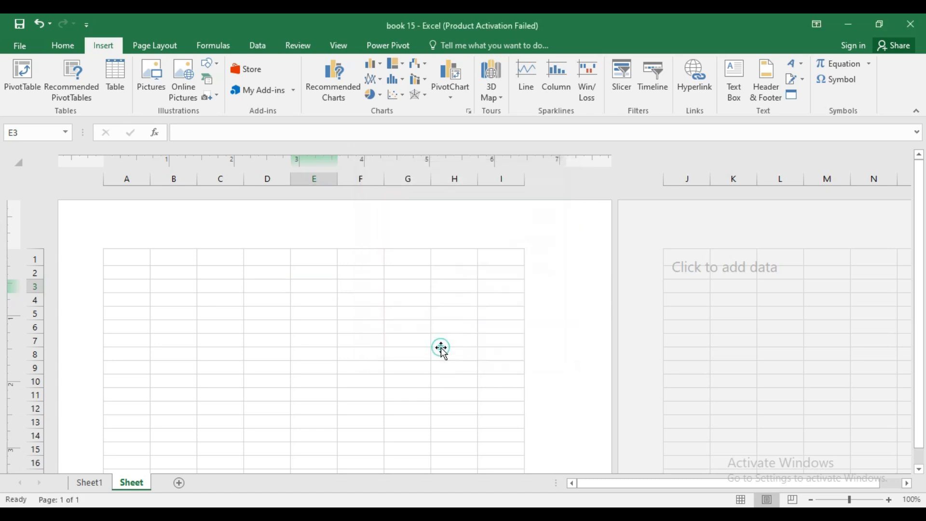
Move the signature line down to about rows 14 to 21 of the first page
{"action": "mouse_move", "coordinate": [382, 322]}
{"action": "left_mouse_down"}
{"action": "mouse_move", "coordinate": [391, 351]}
{"action": "mouse_move", "coordinate": [224, 335]}
{"action": "mouse_move", "coordinate": [275, 342]}
{"action": "mouse_move", "coordinate": [411, 289]}
{"action": "mouse_move", "coordinate": [407, 457]}
{"action": "mouse_move", "coordinate": [410, 411]}
{"action": "left_mouse_up"}
{"action": "scroll", "coordinate": [409, 411], "scroll_direction": "down", "scroll_amount": 6}
{"action": "scroll", "coordinate": [409, 411], "scroll_direction": "up", "scroll_amount": 6}
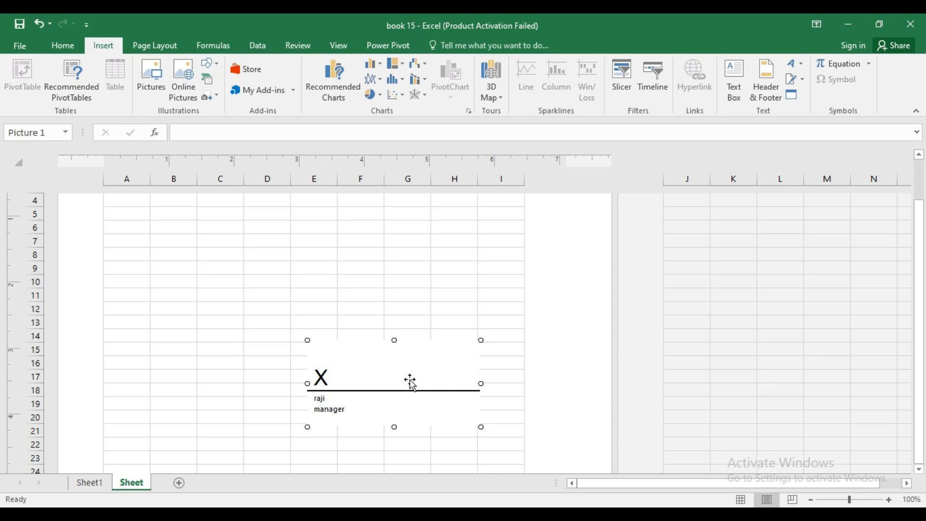
Delete the signature line and return the sheet to Normal view
{"action": "key", "text": "Delete"}
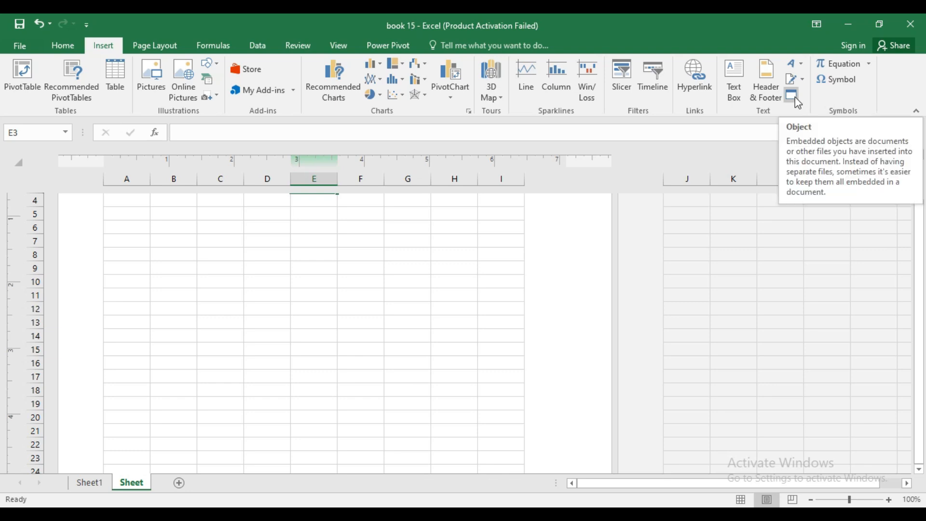
{"action": "left_click", "coordinate": [741, 500]}
{"action": "scroll", "coordinate": [521, 343], "scroll_direction": "up", "scroll_amount": 1}
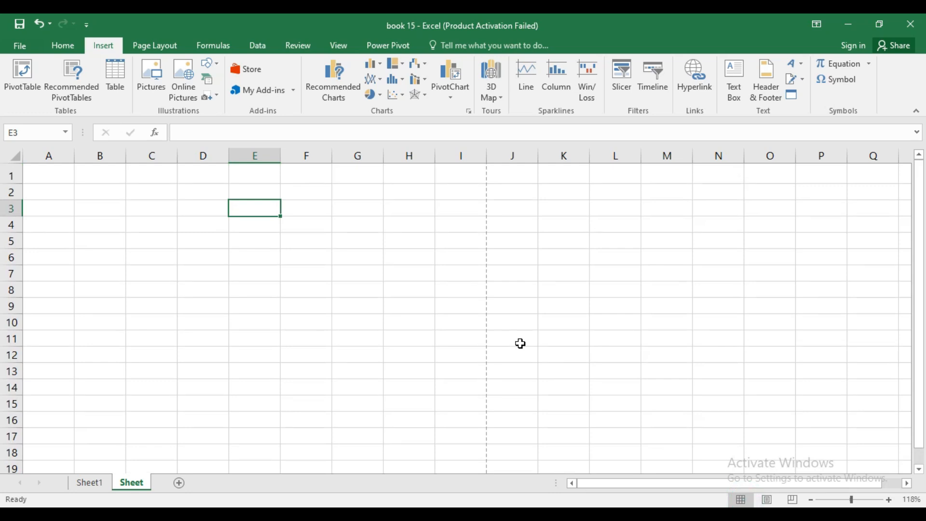
Embed a new Microsoft PowerPoint 97-2003 Presentation object at cell E3 and dismiss the Office activation wizard
{"action": "left_click", "coordinate": [791, 95]}
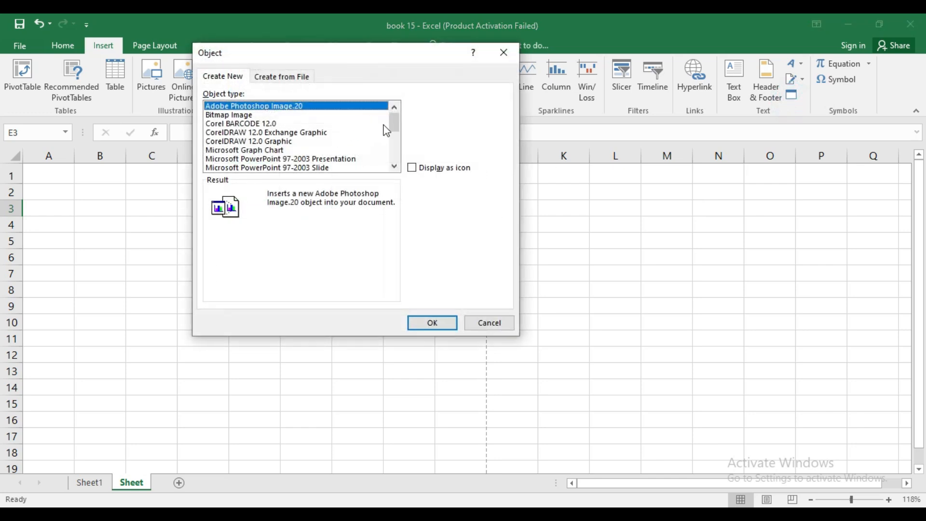
{"action": "left_click", "coordinate": [394, 166]}
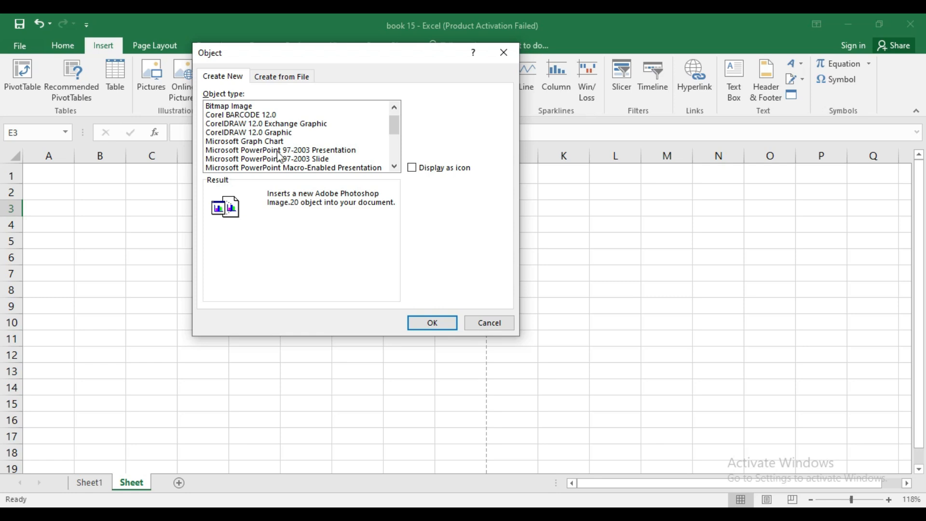
{"action": "left_click", "coordinate": [249, 150]}
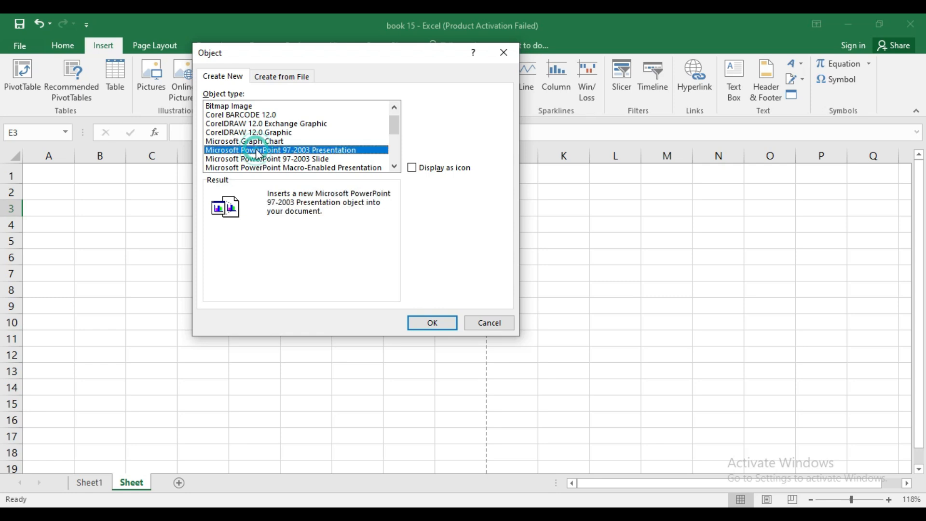
{"action": "left_click", "coordinate": [431, 321]}
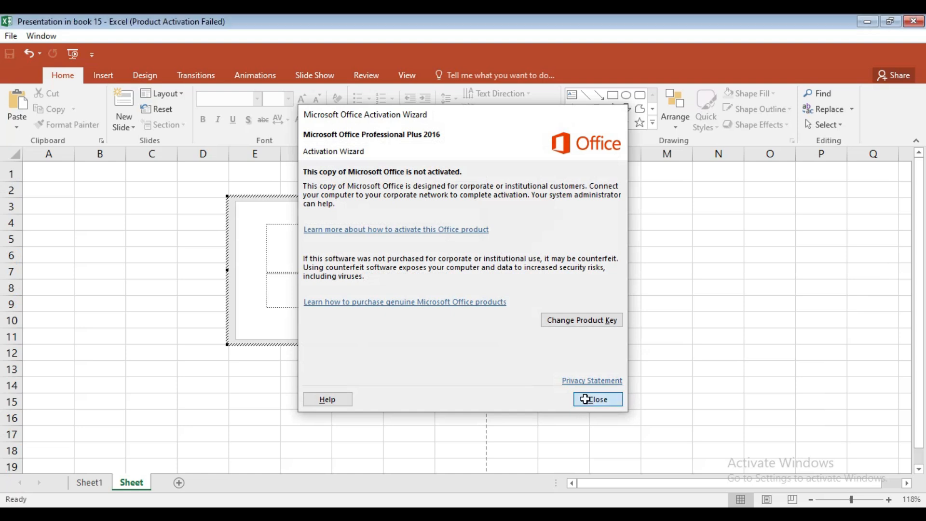
{"action": "left_click", "coordinate": [583, 399]}
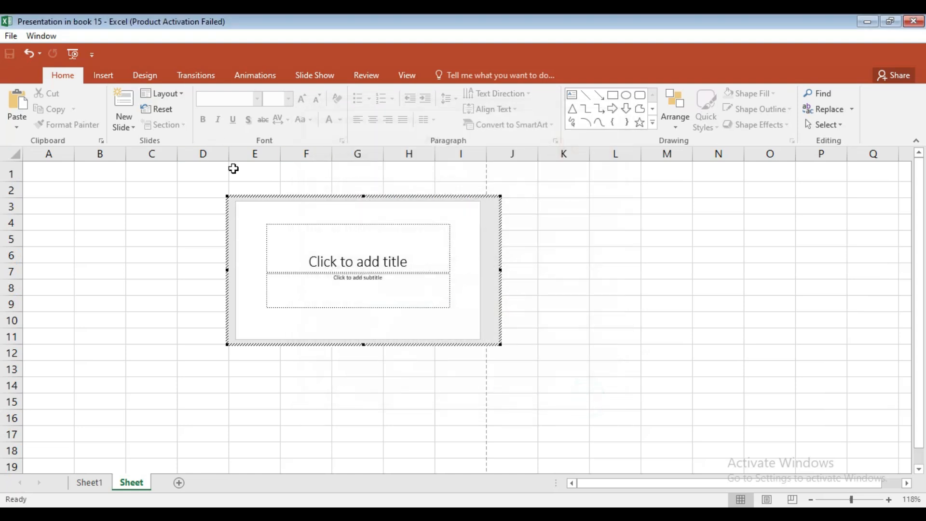
Draw a rectangle about 4.26" high and 7.11" wide on the embedded slide, apply the solid black shape style and finish editing
{"action": "left_click", "coordinate": [613, 94]}
{"action": "left_click_drag", "start_coordinate": [332, 235], "coordinate": [462, 314]}
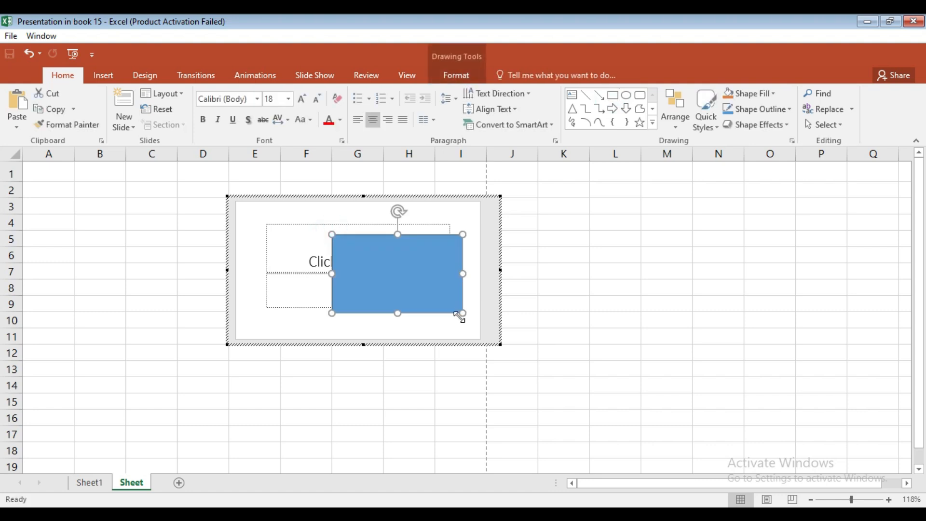
{"action": "left_click", "coordinate": [441, 78]}
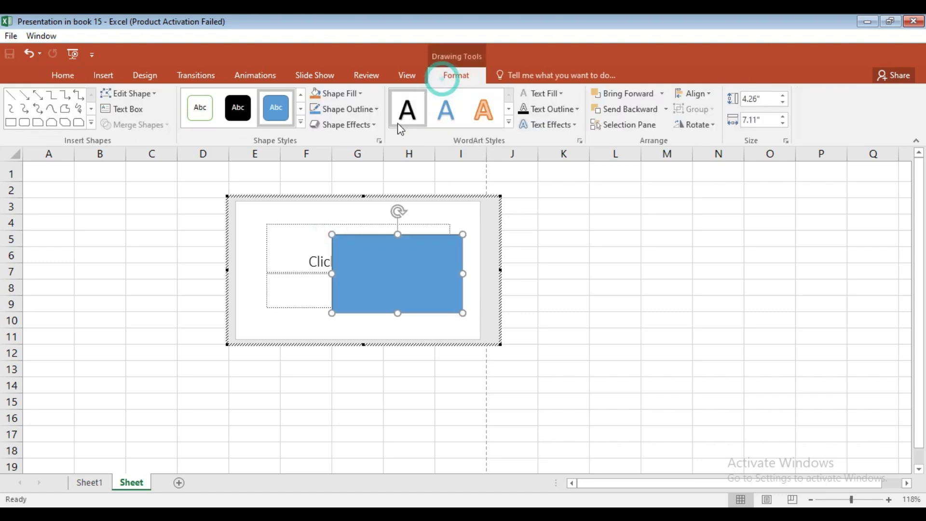
{"action": "left_click", "coordinate": [239, 109]}
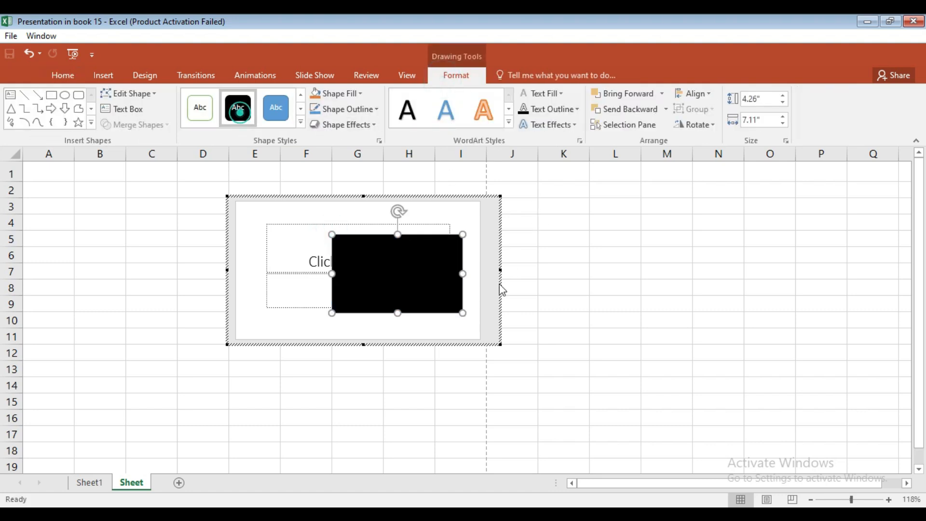
{"action": "left_click", "coordinate": [688, 277]}
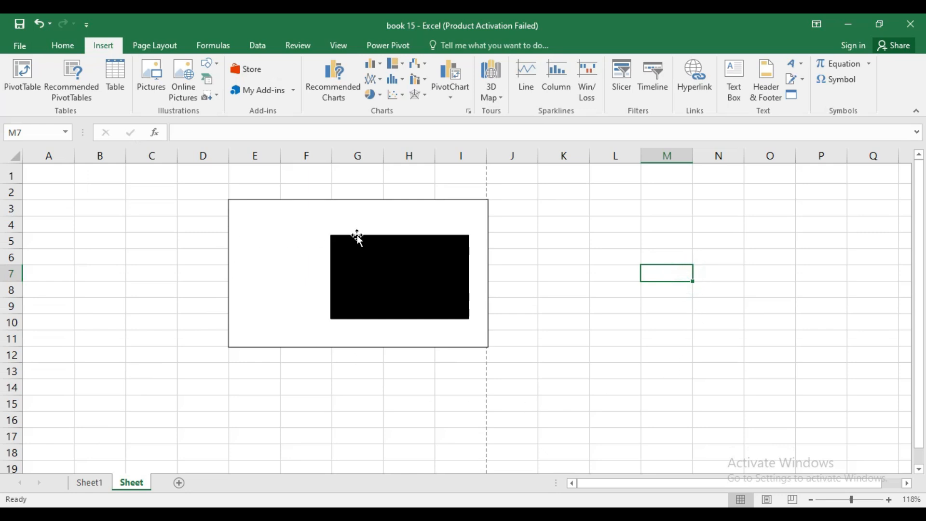
Play the embedded presentation full screen, exit the show and delete the object from the sheet
{"action": "double_click", "coordinate": [298, 286]}
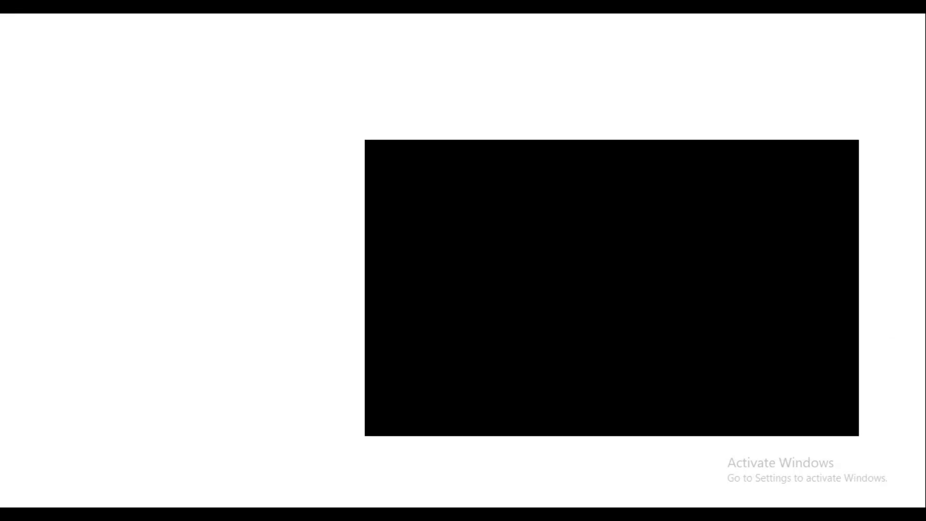
{"action": "key", "text": "Escape"}
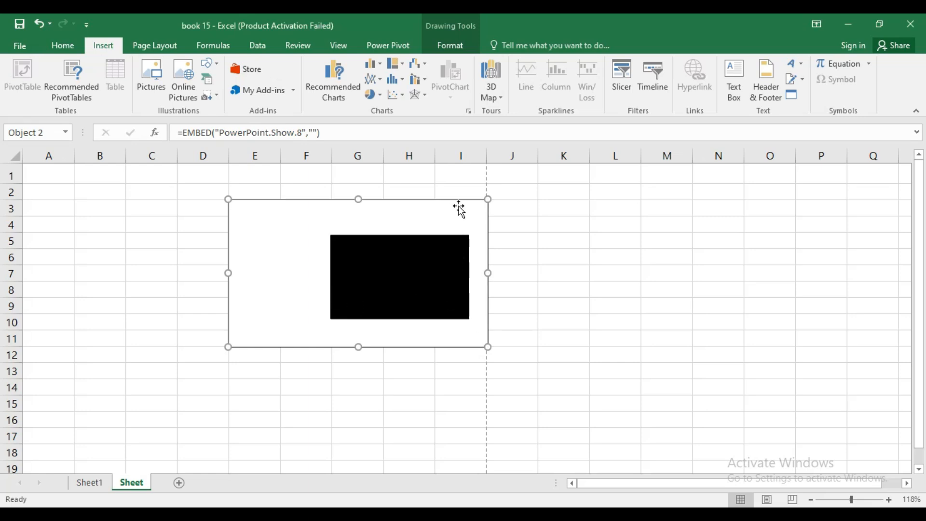
{"action": "key", "text": "Delete"}
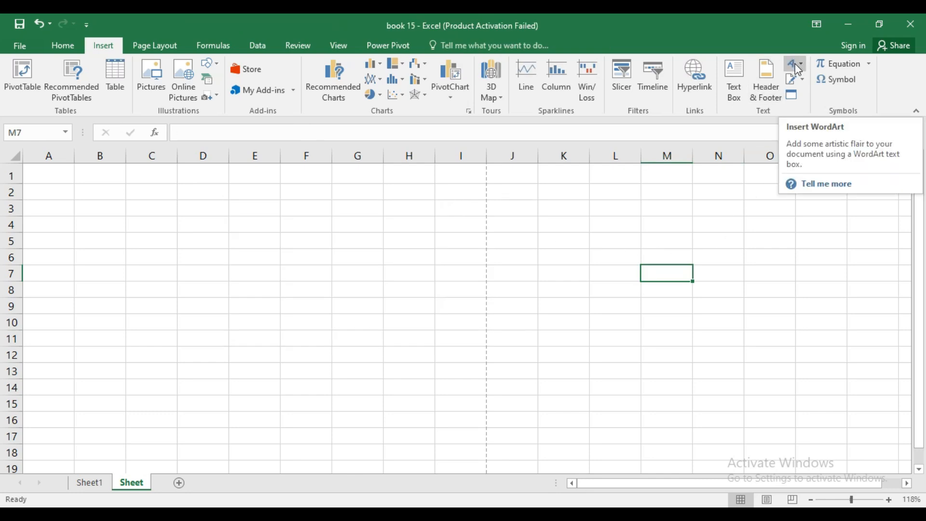
Enlarge the sheet's zoom to 170%
{"action": "left_click", "coordinate": [907, 484]}
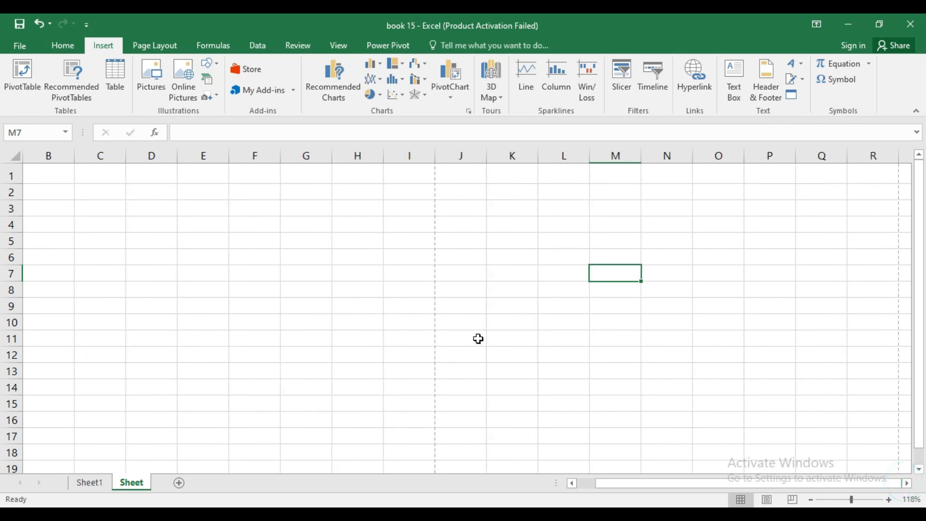
{"action": "left_click", "coordinate": [906, 484]}
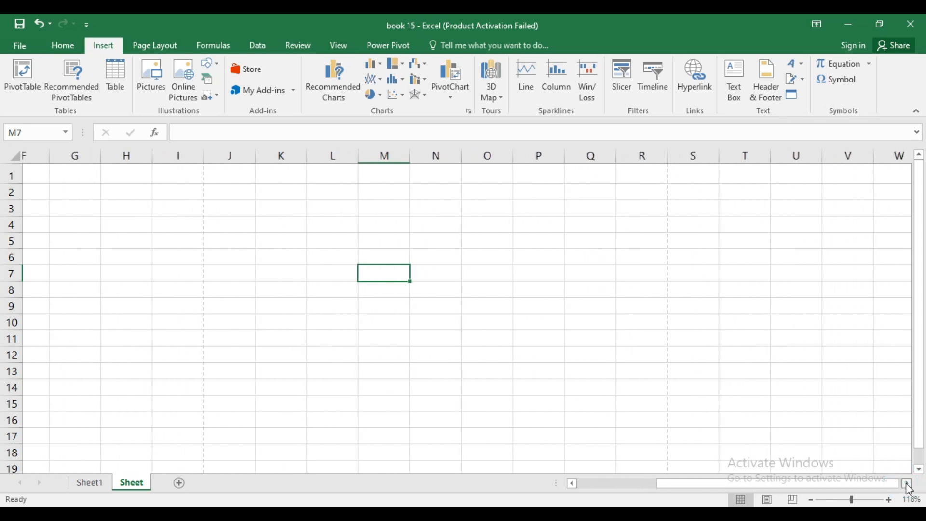
{"action": "left_click", "coordinate": [889, 500]}
{"action": "left_click", "coordinate": [888, 500]}
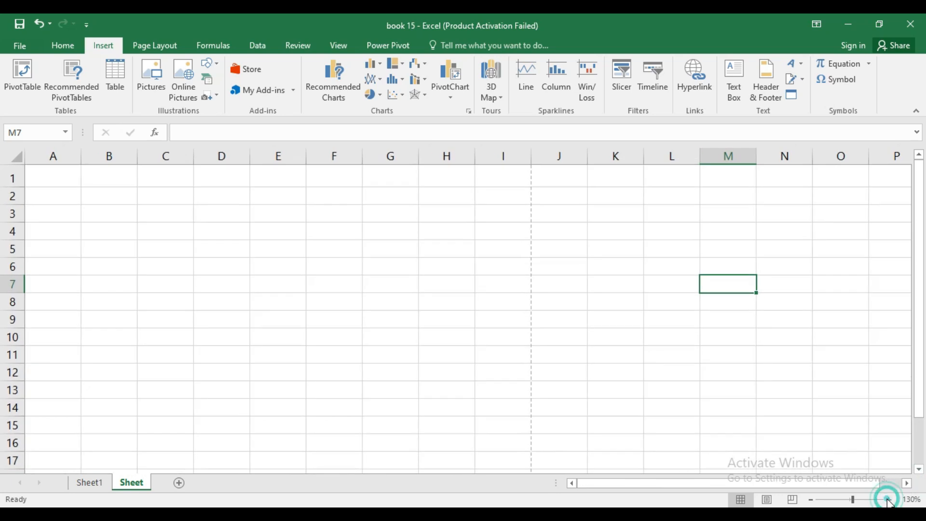
{"action": "left_click", "coordinate": [889, 499]}
{"action": "left_click", "coordinate": [888, 500]}
{"action": "left_click", "coordinate": [888, 500]}
{"action": "left_click", "coordinate": [889, 500]}
{"action": "left_click_drag", "start_coordinate": [644, 485], "coordinate": [572, 491]}
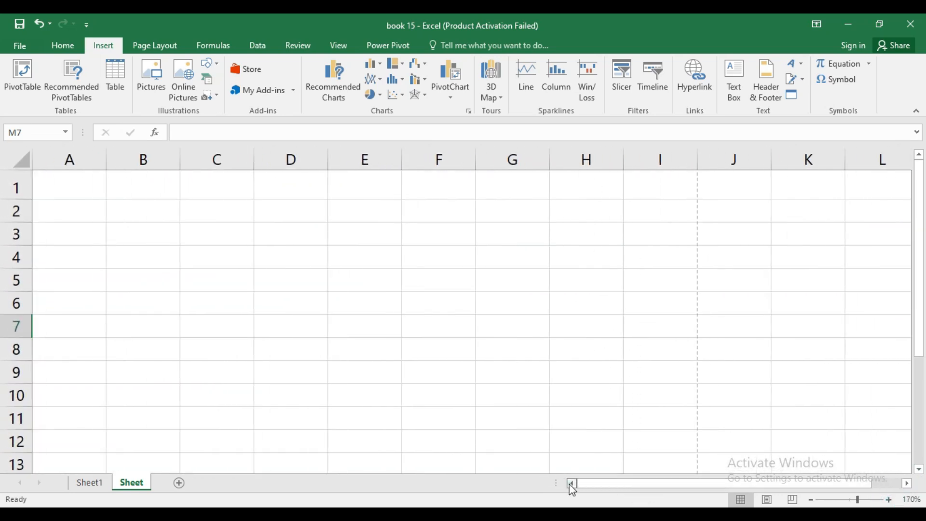
Draw a 32-point star about 2.38" high and 2.47" wide over columns U to X, rows 1 to 12
{"action": "left_click", "coordinate": [906, 483]}
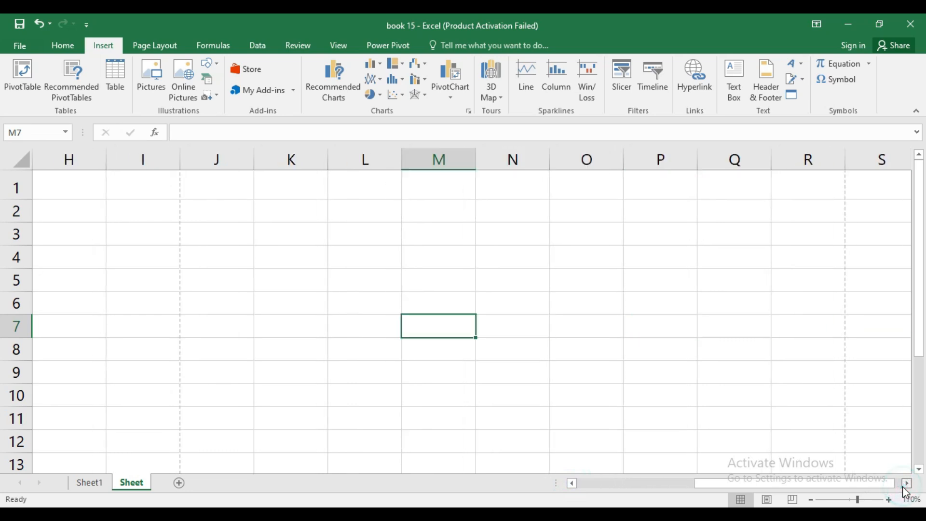
{"action": "left_click", "coordinate": [906, 484]}
{"action": "left_click", "coordinate": [906, 483]}
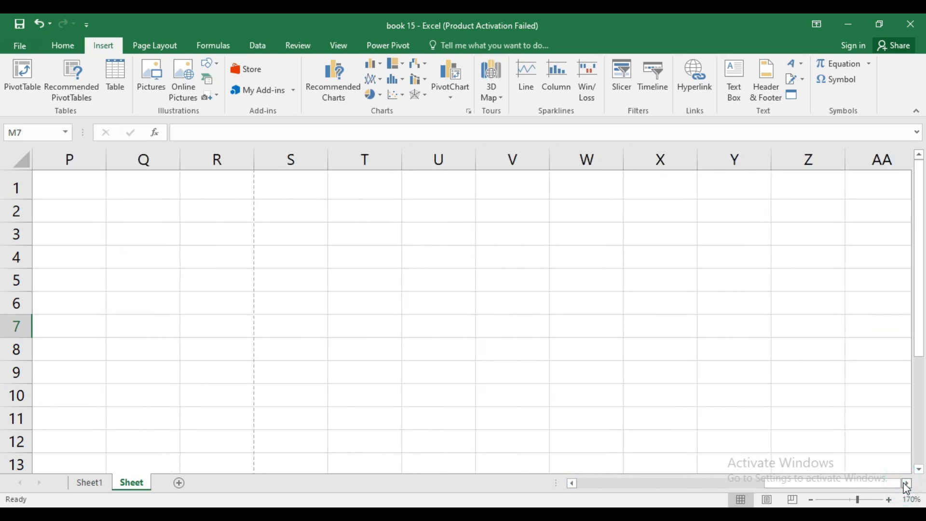
{"action": "left_click", "coordinate": [906, 483]}
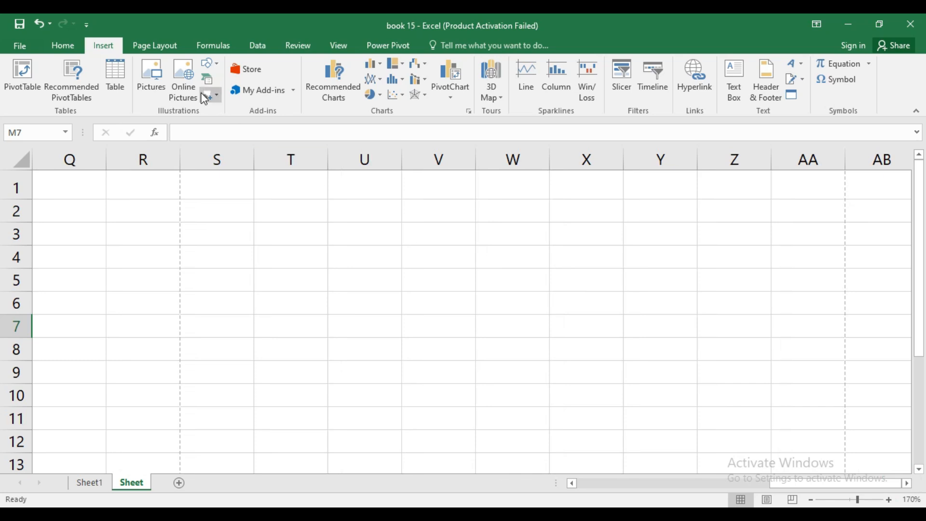
{"action": "left_click", "coordinate": [211, 64]}
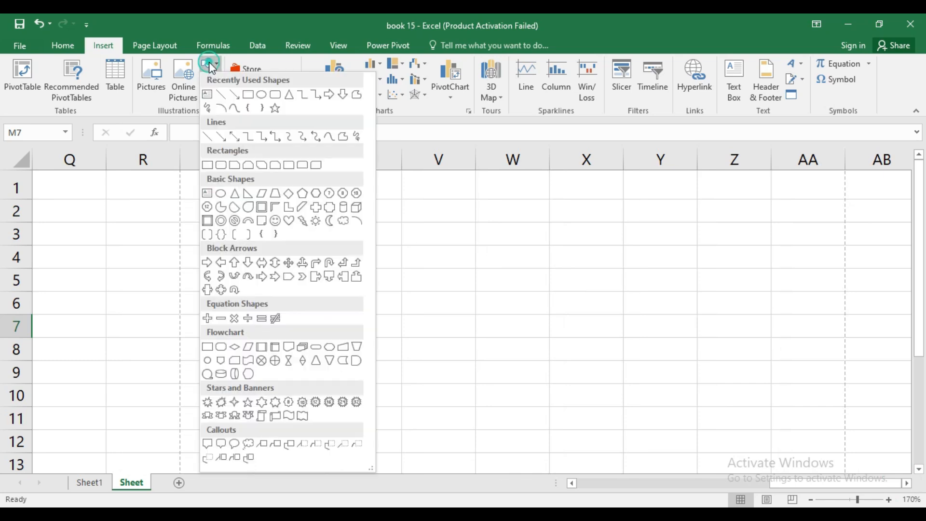
{"action": "left_click", "coordinate": [357, 402]}
{"action": "mouse_move", "coordinate": [340, 182]}
{"action": "left_mouse_down"}
{"action": "mouse_move", "coordinate": [471, 337]}
{"action": "mouse_move", "coordinate": [548, 409]}
{"action": "mouse_move", "coordinate": [613, 446]}
{"action": "left_mouse_up"}
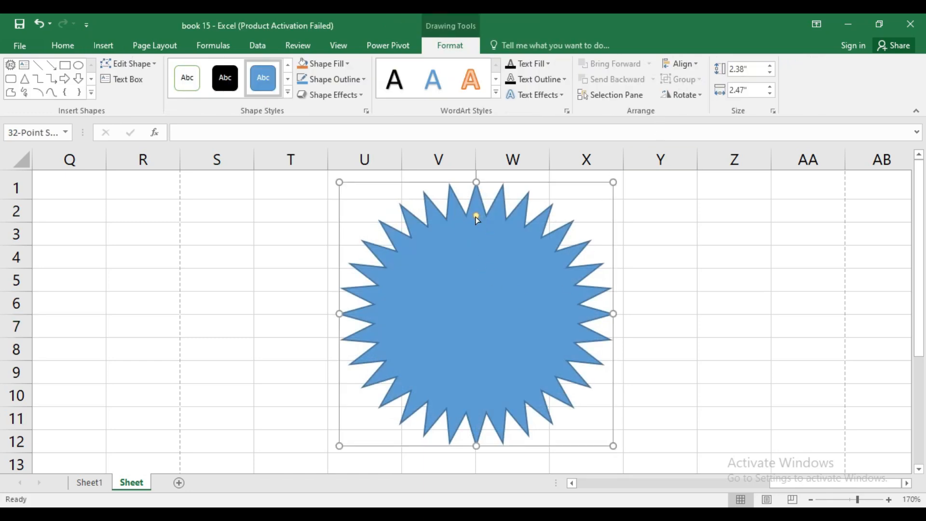
Shorten the 32-point star's spikes into a shallow serrated edge and apply the solid black shape style
{"action": "left_click_drag", "start_coordinate": [476, 216], "coordinate": [477, 195]}
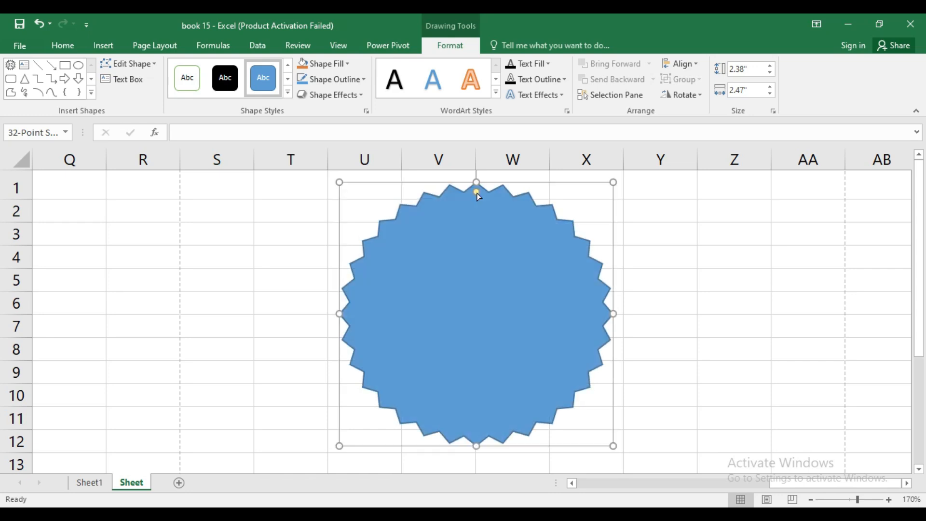
{"action": "left_click", "coordinate": [233, 74]}
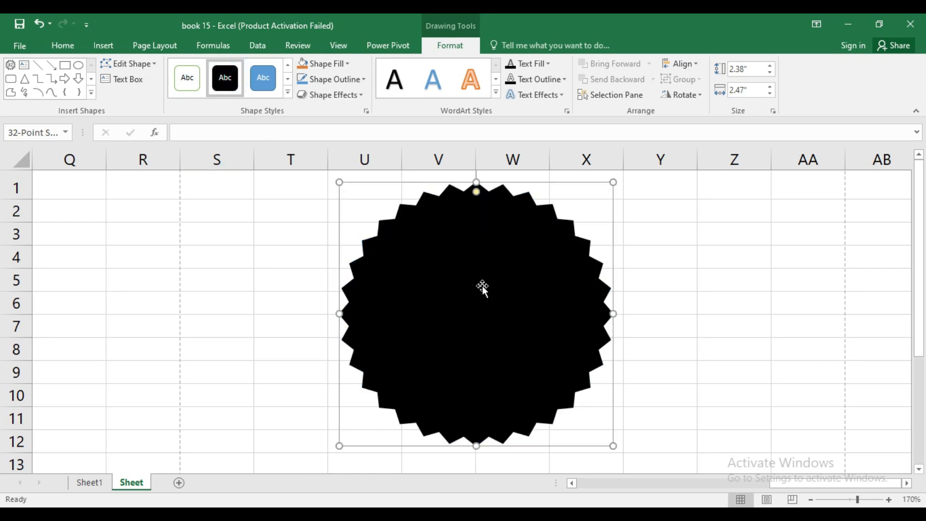
Draw an oval about 2.18" high and 2.24" wide, fitted over the black star so only its serrated edge shows
{"action": "left_click", "coordinate": [79, 66]}
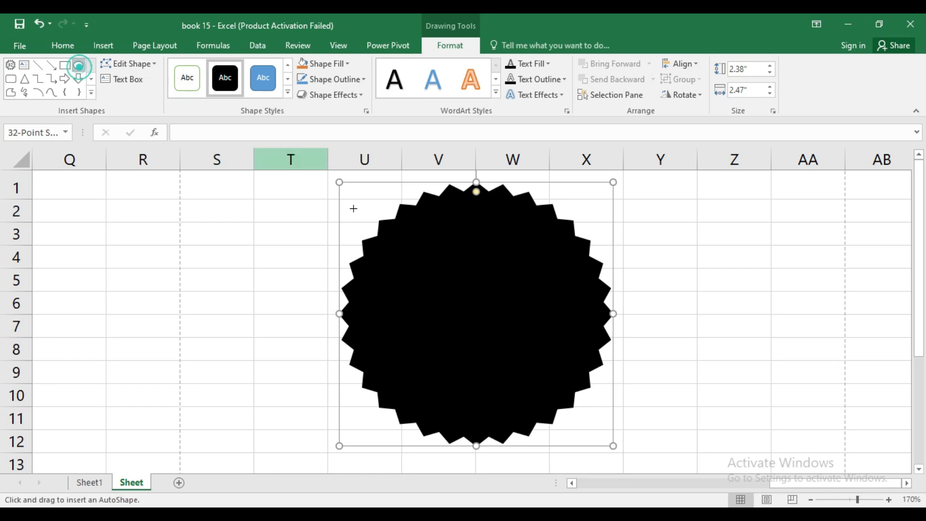
{"action": "left_click_drag", "start_coordinate": [378, 197], "coordinate": [593, 409]}
{"action": "left_click_drag", "start_coordinate": [379, 304], "coordinate": [353, 305]}
{"action": "left_click_drag", "start_coordinate": [472, 410], "coordinate": [473, 435]}
{"action": "left_click_drag", "start_coordinate": [593, 318], "coordinate": [601, 317]}
{"action": "left_click_drag", "start_coordinate": [476, 198], "coordinate": [476, 193]}
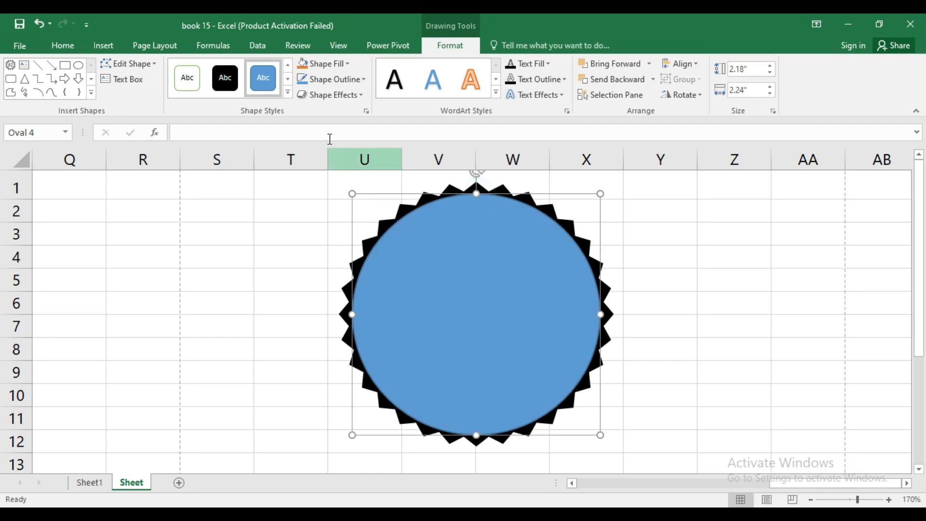
Apply the intense gold theme style with gradient and shadow to the oval and deselect it
{"action": "left_click", "coordinate": [288, 93]}
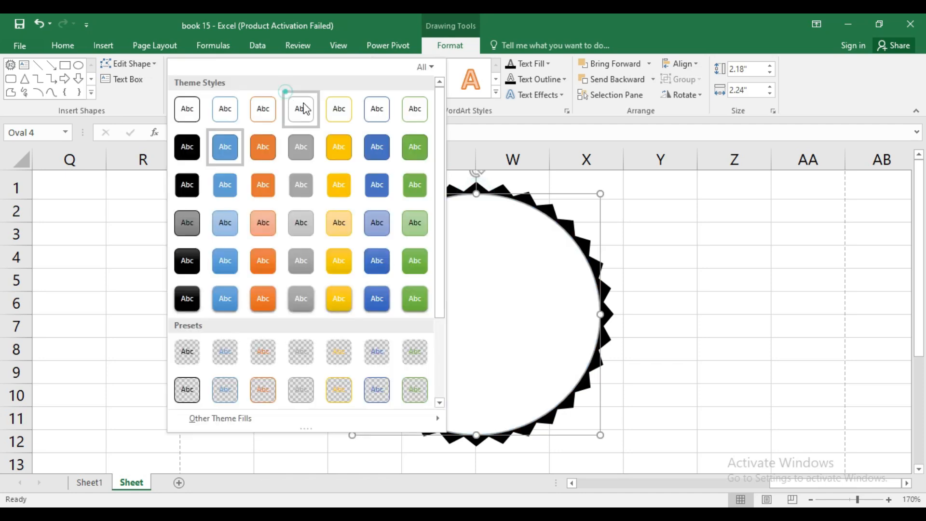
{"action": "left_click", "coordinate": [344, 299]}
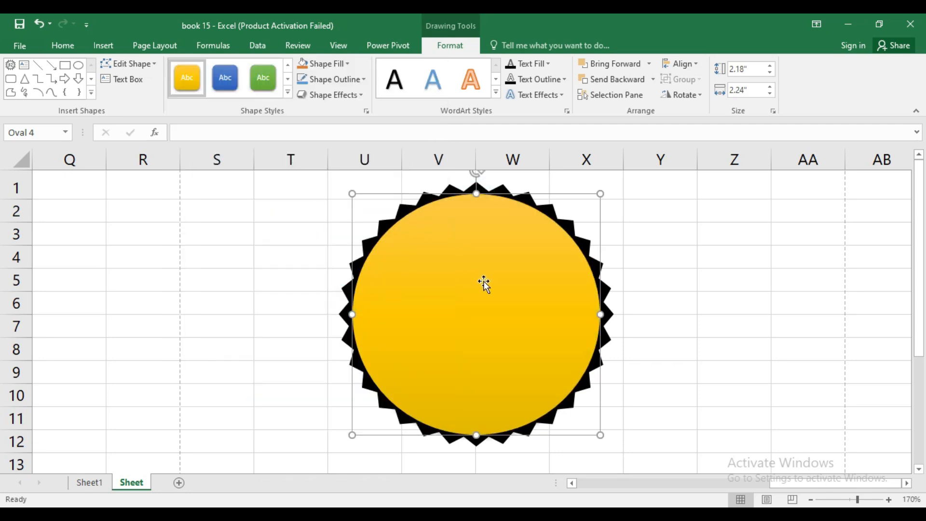
{"action": "left_click", "coordinate": [623, 269]}
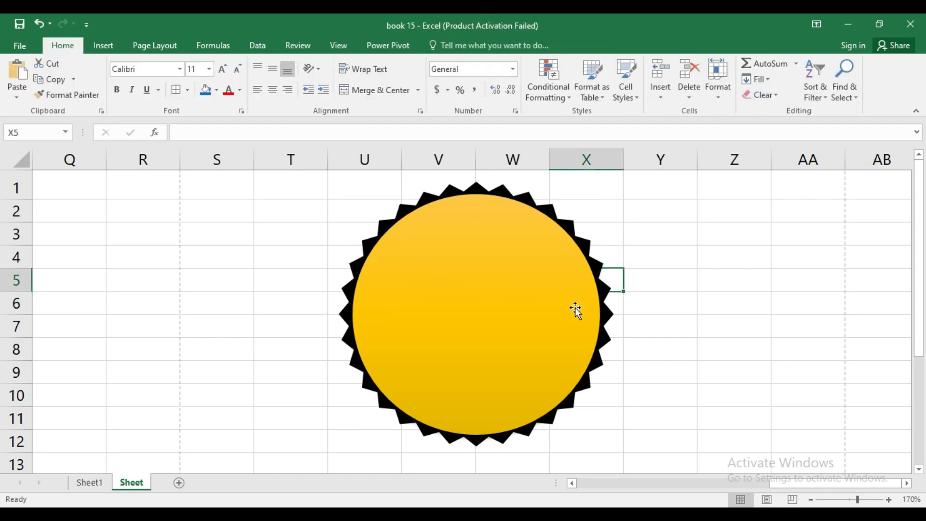
Insert a WordArt in the plain black style and extend its placeholder text to "Your text here gbtb yynyn yn"
{"action": "left_click", "coordinate": [90, 44]}
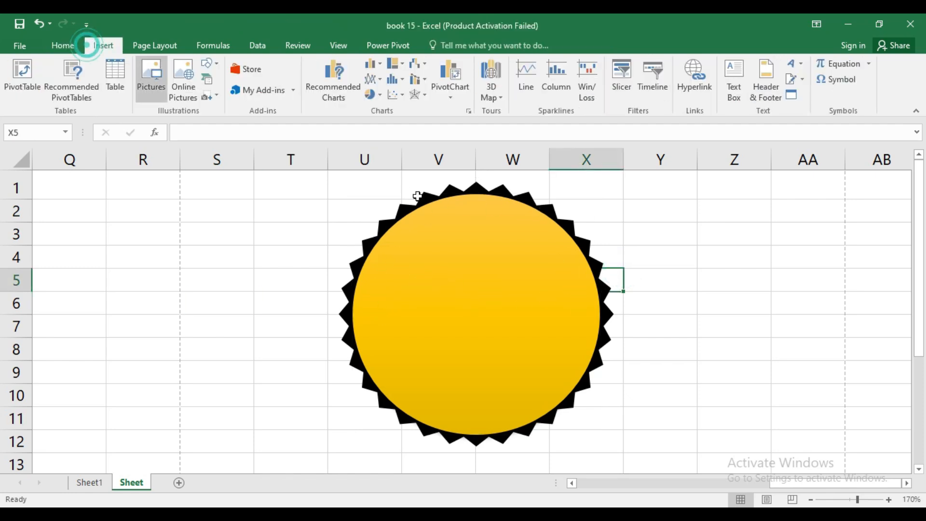
{"action": "left_click", "coordinate": [790, 64]}
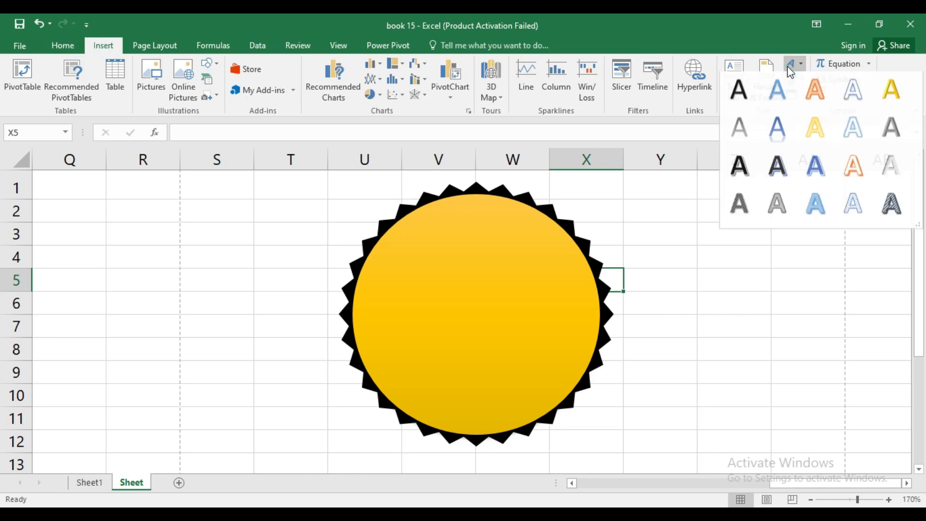
{"action": "left_click", "coordinate": [743, 92]}
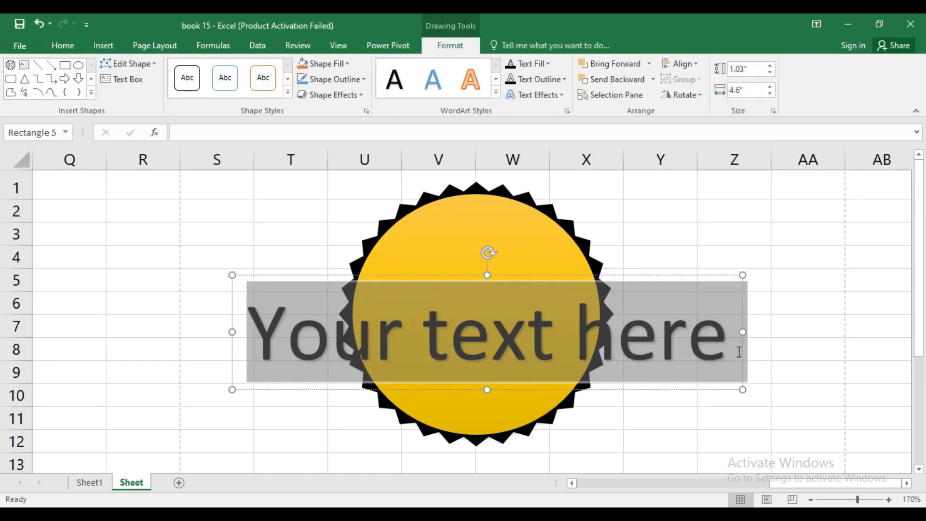
{"action": "left_click", "coordinate": [738, 352]}
{"action": "type", "text": "gbtb"}
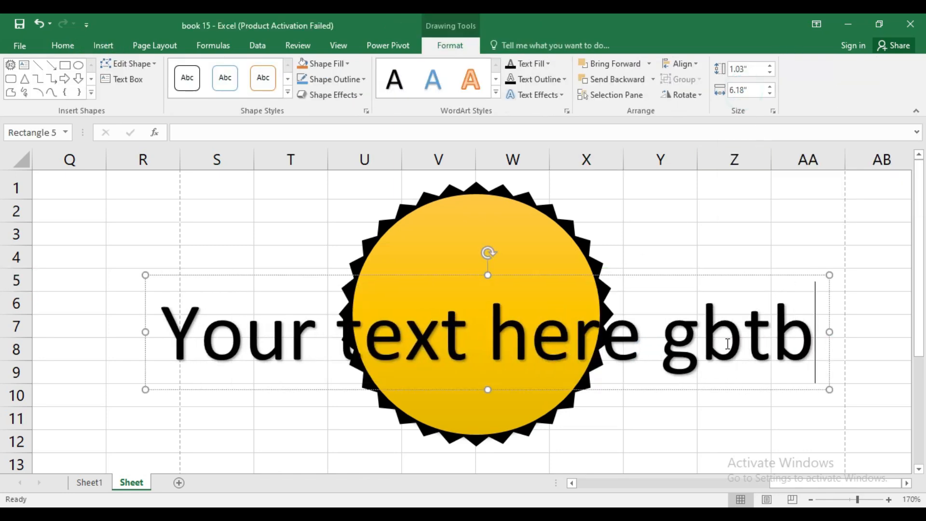
{"action": "type", "text": " yynyr yynyn y"}
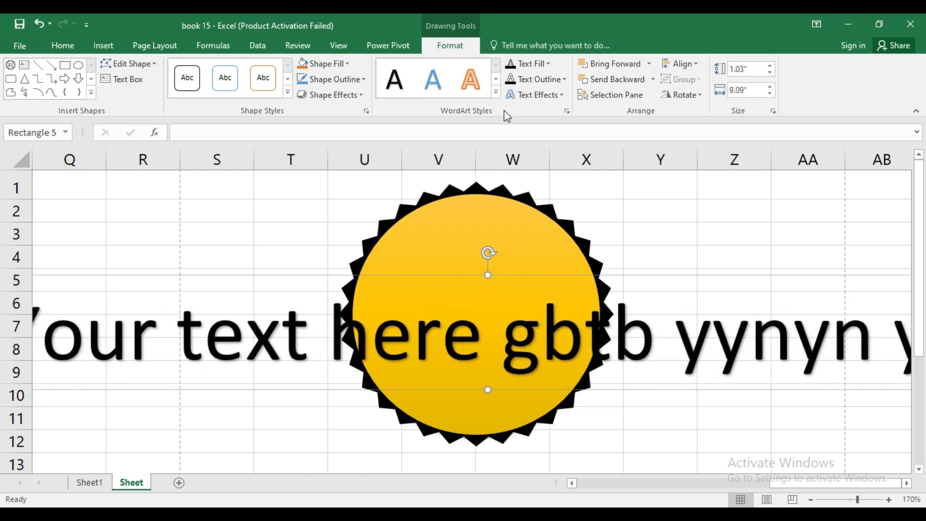
Bend the WordArt text upward with the arch Follow Path transform effect
{"action": "left_click", "coordinate": [554, 101]}
{"action": "mouse_move", "coordinate": [572, 159]}
{"action": "mouse_move", "coordinate": [565, 237]}
{"action": "mouse_move", "coordinate": [566, 268]}
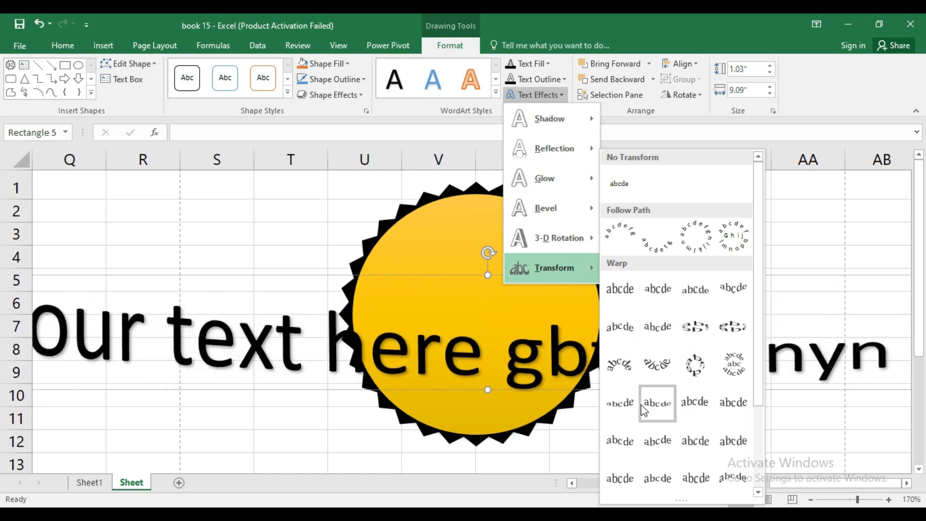
{"action": "left_click", "coordinate": [620, 236]}
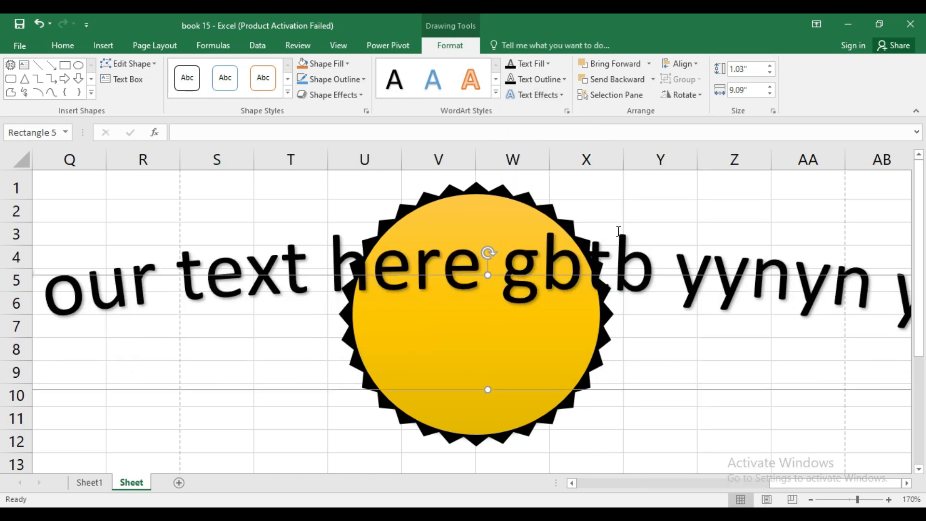
Resize the arched WordArt to about 2.61" high and 3.46" wide and place it over the gold badge
{"action": "left_click", "coordinate": [844, 499]}
{"action": "left_click_drag", "start_coordinate": [725, 241], "coordinate": [617, 270]}
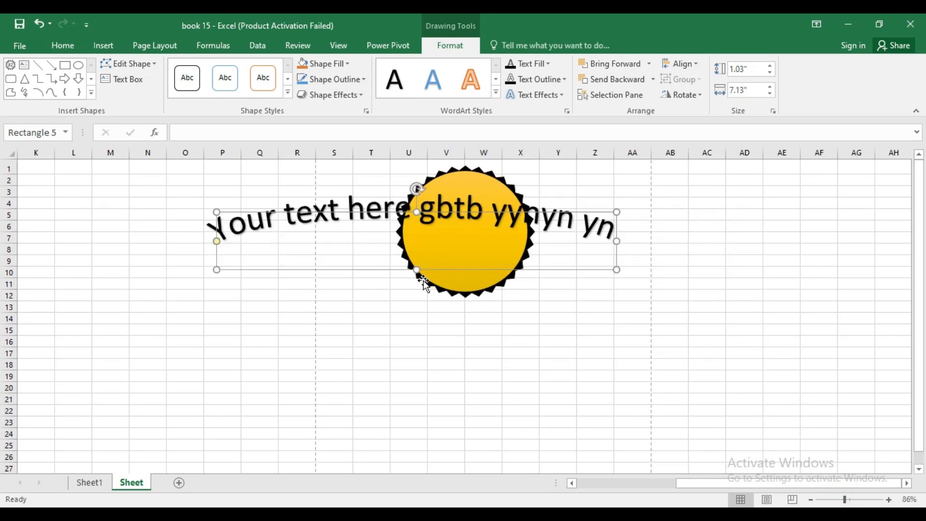
{"action": "left_click_drag", "start_coordinate": [417, 269], "coordinate": [416, 359]}
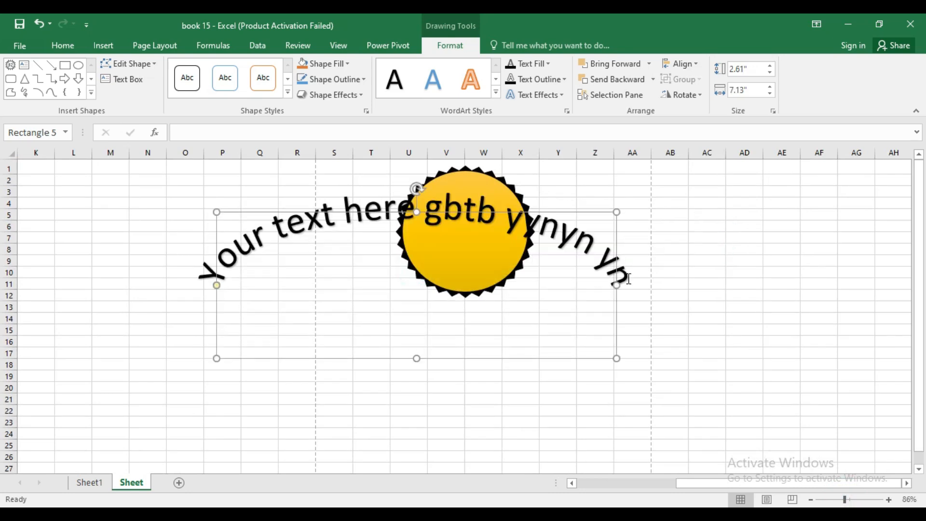
{"action": "left_click_drag", "start_coordinate": [617, 284], "coordinate": [411, 286]}
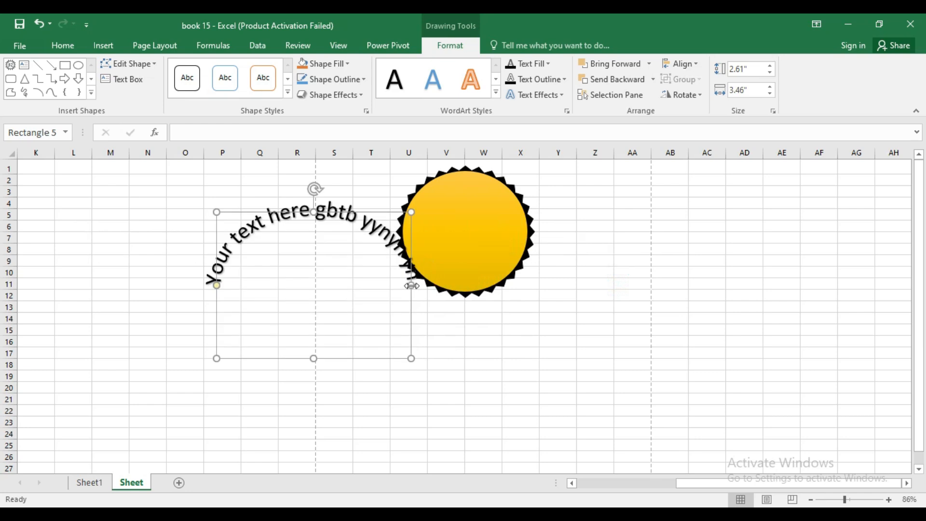
{"action": "left_click_drag", "start_coordinate": [371, 210], "coordinate": [515, 194]}
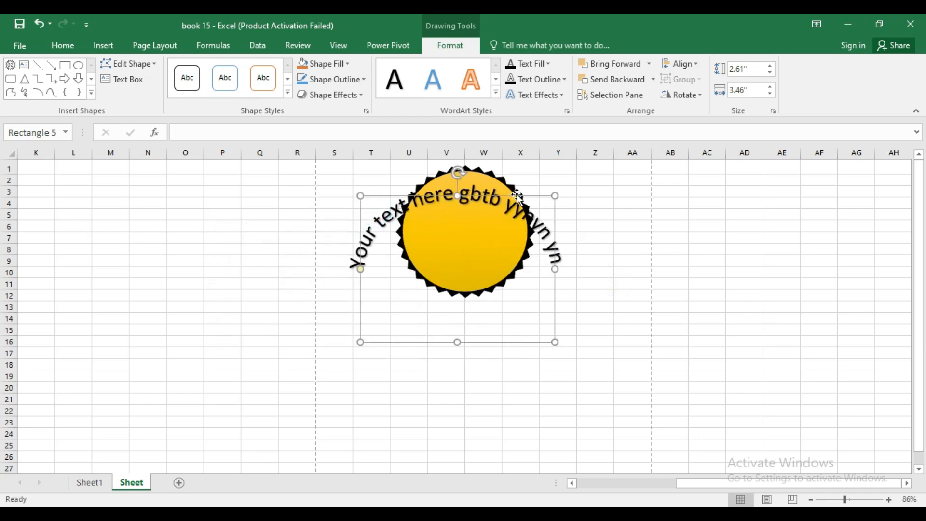
Shrink the WordArt to about 1.64" high and 1.62" wide and move it inside the gold circle
{"action": "left_click_drag", "start_coordinate": [554, 269], "coordinate": [452, 268]}
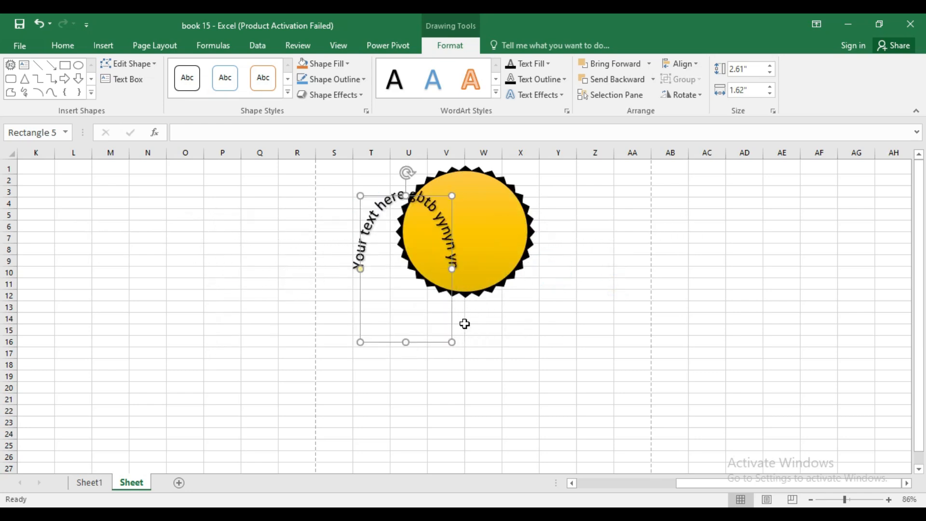
{"action": "left_click_drag", "start_coordinate": [407, 339], "coordinate": [403, 289]}
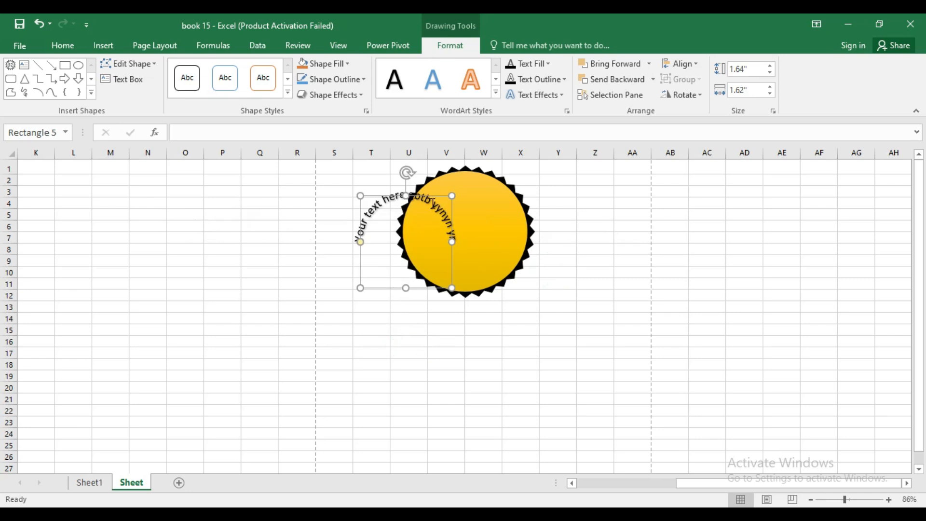
{"action": "left_click_drag", "start_coordinate": [435, 195], "coordinate": [484, 183]}
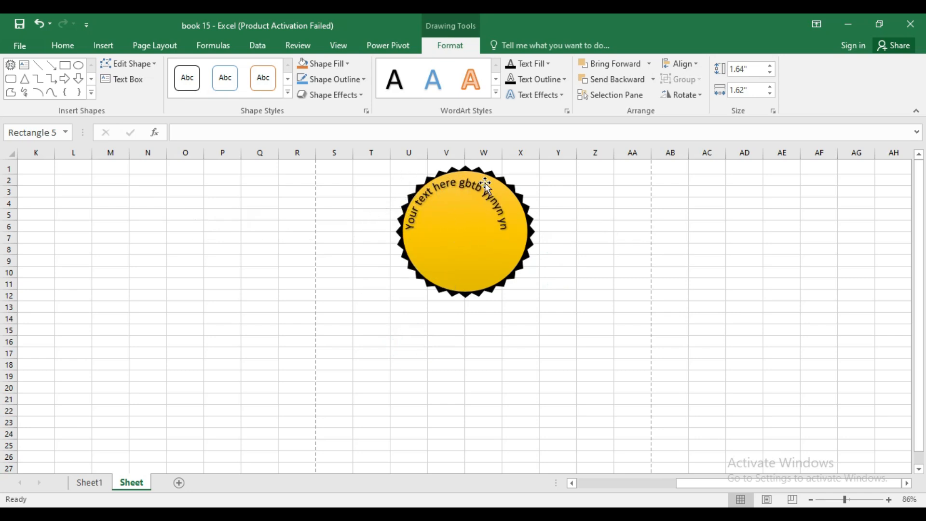
Resize the WordArt to about 1.71" high and 2.02" wide and align its arc with the gold circle's upper rim
{"action": "left_click", "coordinate": [860, 503]}
{"action": "left_click_drag", "start_coordinate": [558, 279], "coordinate": [600, 284]}
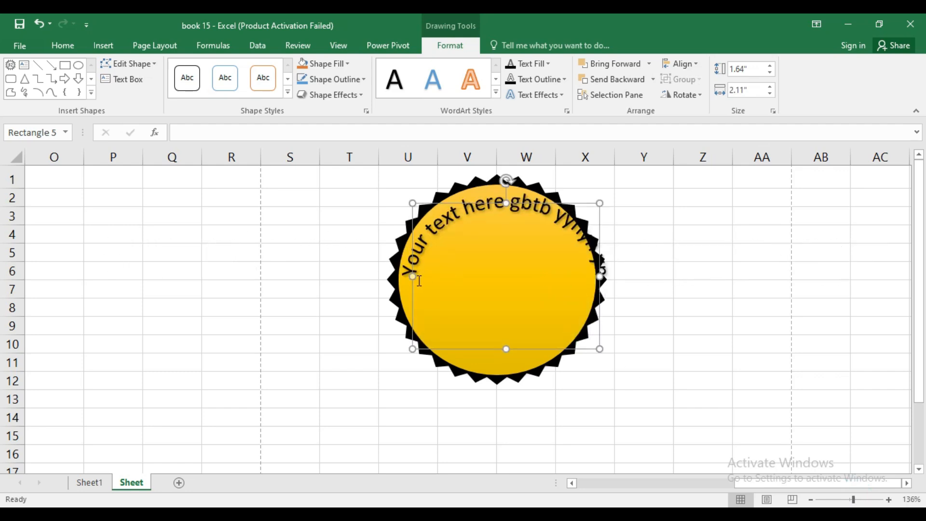
{"action": "left_click_drag", "start_coordinate": [501, 358], "coordinate": [493, 356]}
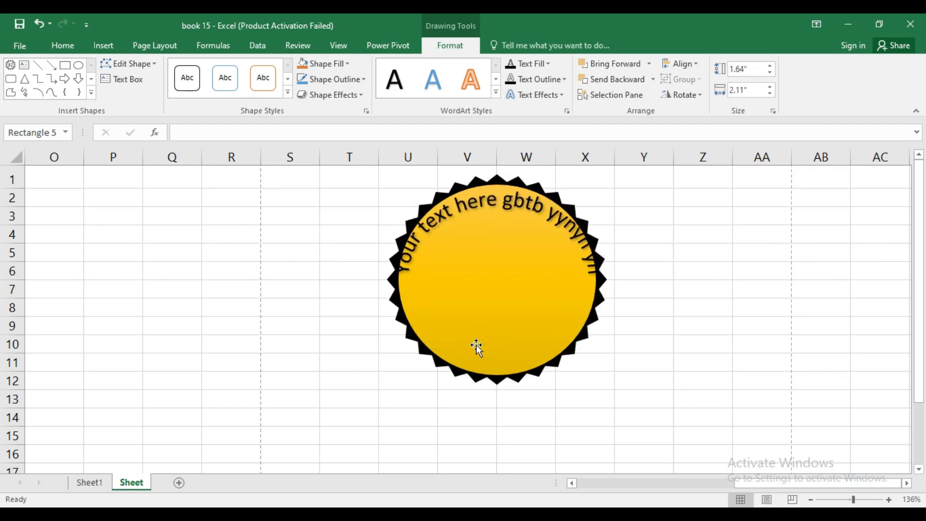
{"action": "left_click_drag", "start_coordinate": [590, 276], "coordinate": [584, 274]}
{"action": "left_click_drag", "start_coordinate": [495, 347], "coordinate": [495, 353]}
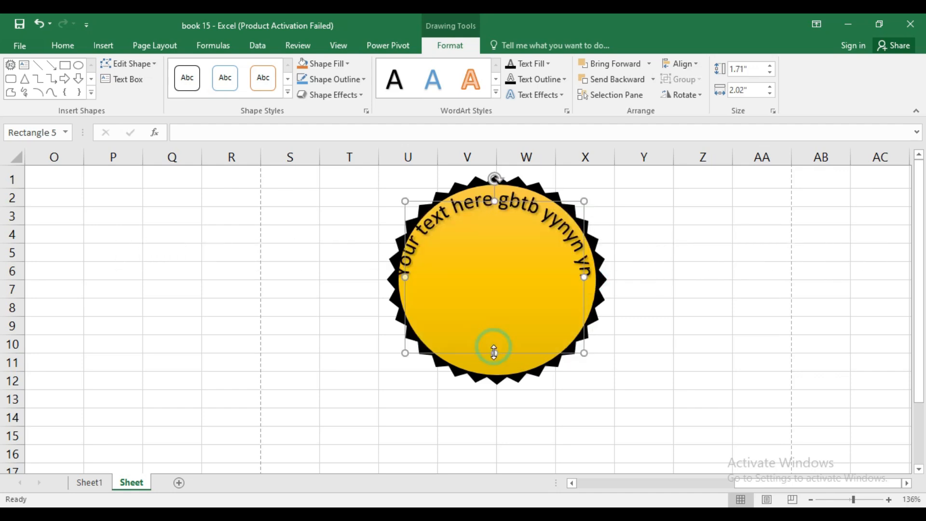
{"action": "left_click_drag", "start_coordinate": [520, 201], "coordinate": [523, 196]}
{"action": "left_click", "coordinate": [623, 302]}
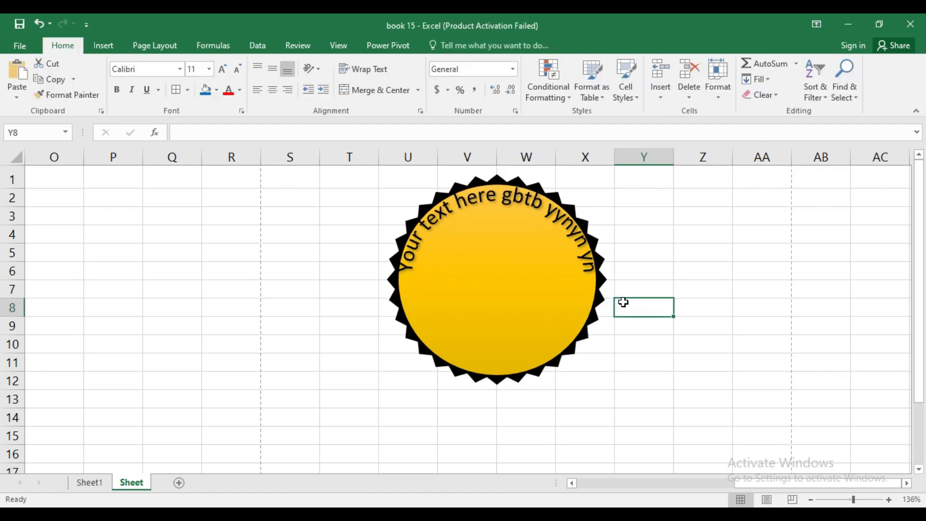
{"action": "left_click", "coordinate": [534, 210]}
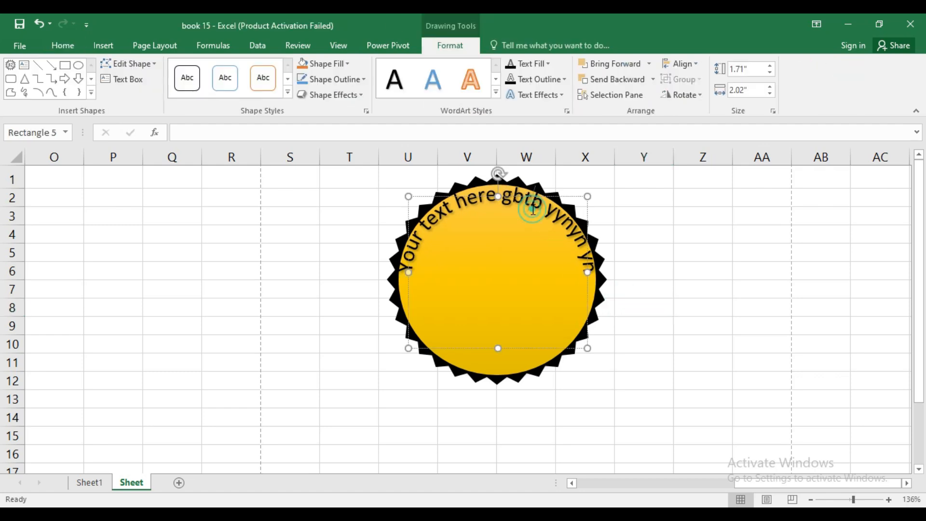
{"action": "left_click", "coordinate": [548, 193]}
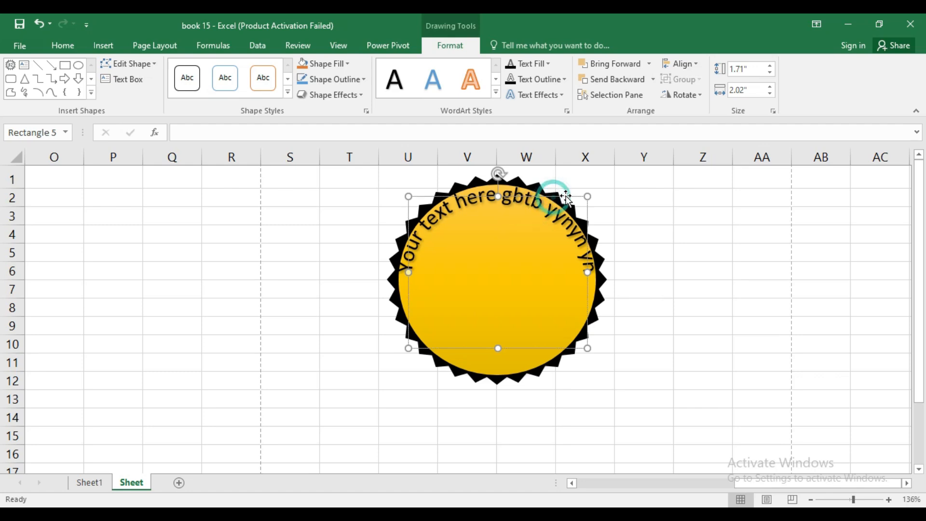
{"action": "left_click", "coordinate": [663, 271]}
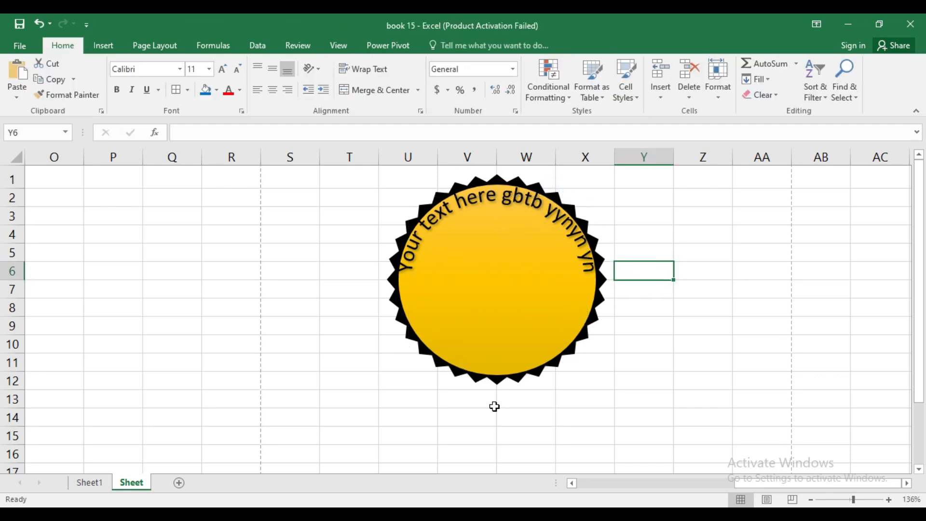
Draw a 5-point star about 0.25" high and 0.27" wide at the gold circle's left edge, below the start of the text
{"action": "left_click", "coordinate": [102, 47]}
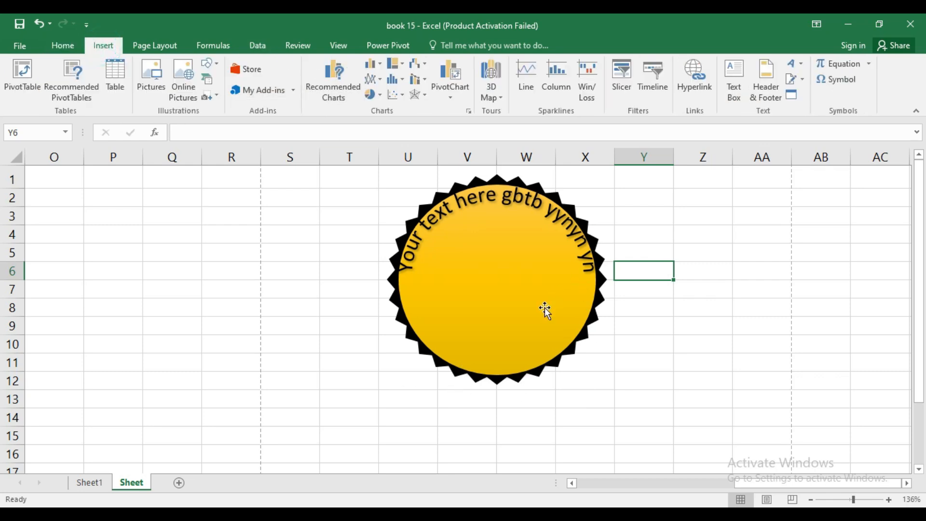
{"action": "double_click", "coordinate": [507, 317]}
{"action": "left_click", "coordinate": [89, 94]}
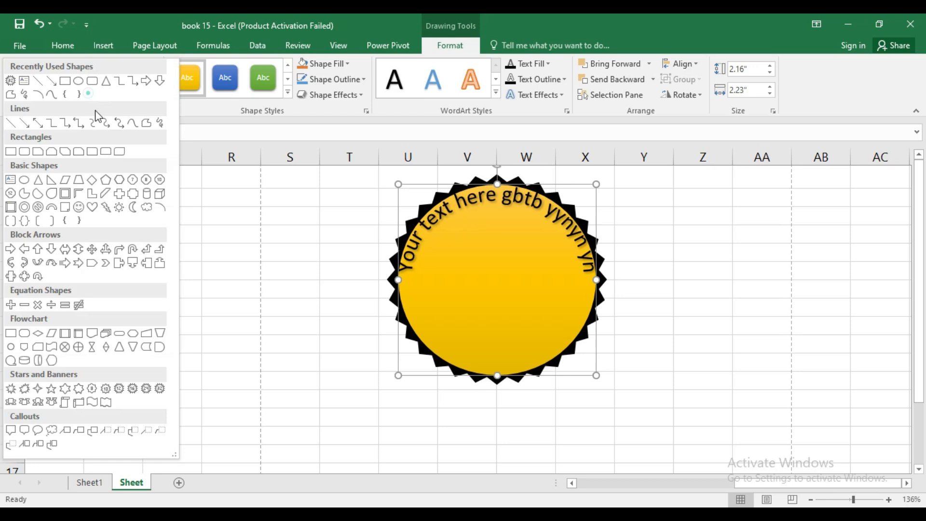
{"action": "left_click", "coordinate": [52, 389]}
{"action": "left_click_drag", "start_coordinate": [400, 276], "coordinate": [424, 299]}
Duplicate the small 5-point star and place the copy at the gold circle's right edge, level with the original
{"action": "left_click", "coordinate": [416, 289]}
{"action": "left_click_drag", "start_coordinate": [421, 292], "coordinate": [428, 305], "text": "ctrl"}
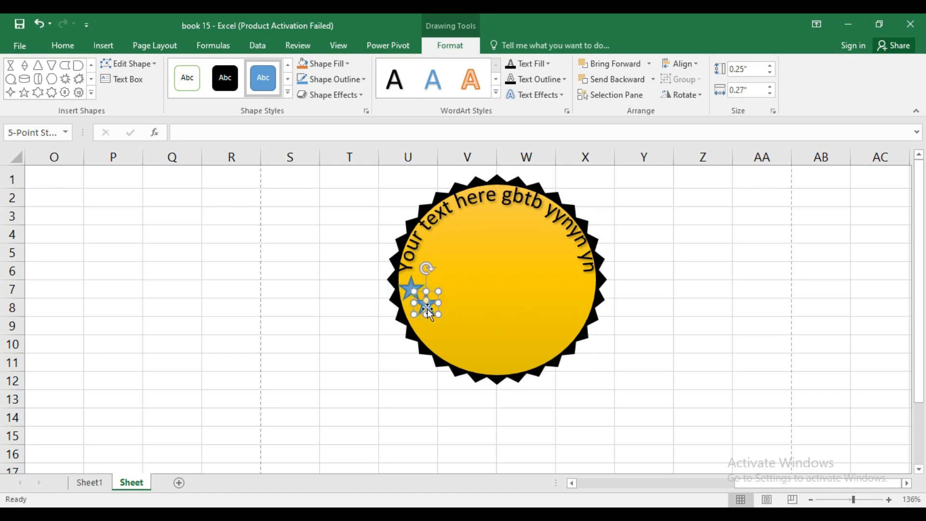
{"action": "left_click_drag", "start_coordinate": [428, 309], "coordinate": [585, 295]}
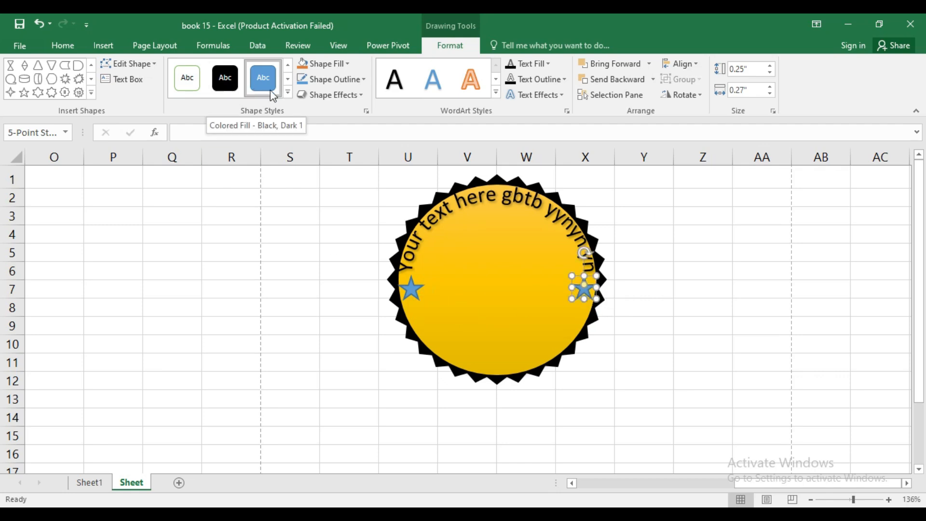
Apply the intense dark blue theme style to the badge's right star and the intense light blue one to its left star
{"action": "left_click", "coordinate": [285, 92]}
{"action": "left_click", "coordinate": [381, 293]}
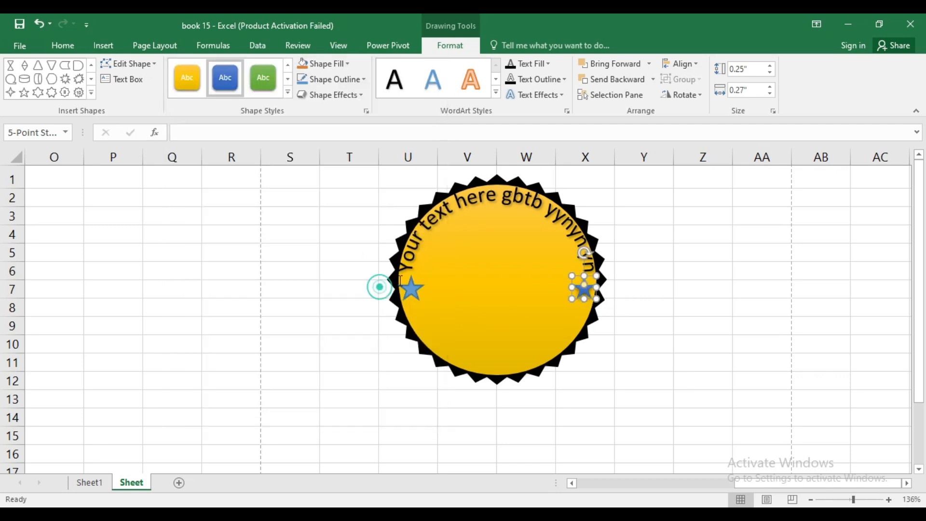
{"action": "left_click", "coordinate": [409, 288]}
{"action": "left_click", "coordinate": [287, 92]}
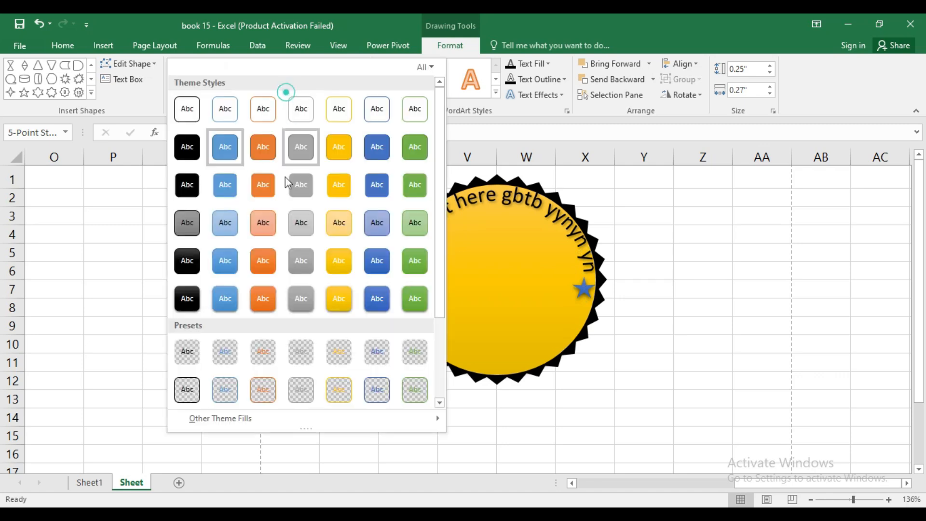
{"action": "left_click", "coordinate": [230, 301]}
{"action": "left_click", "coordinate": [475, 359]}
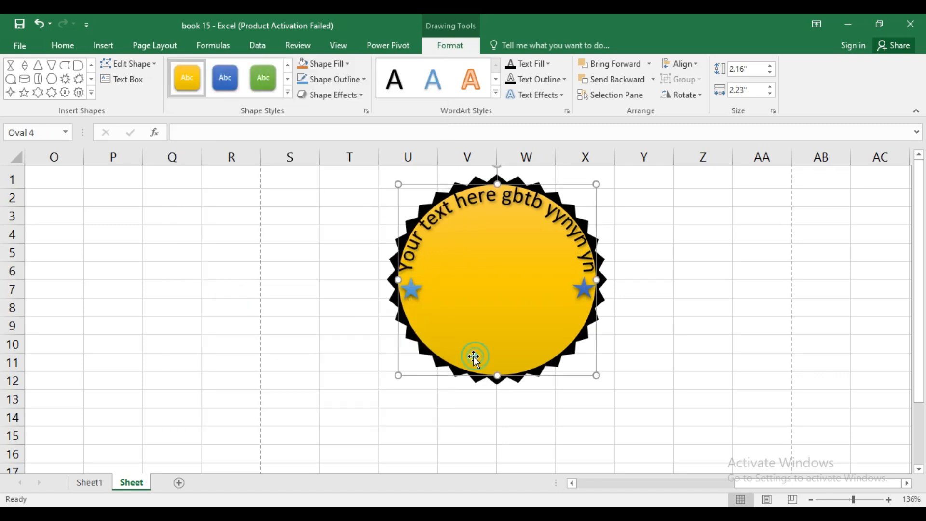
Insert the picture of the blonde cartoon girl with a laptop from the coral pictures folder
{"action": "left_click", "coordinate": [641, 383]}
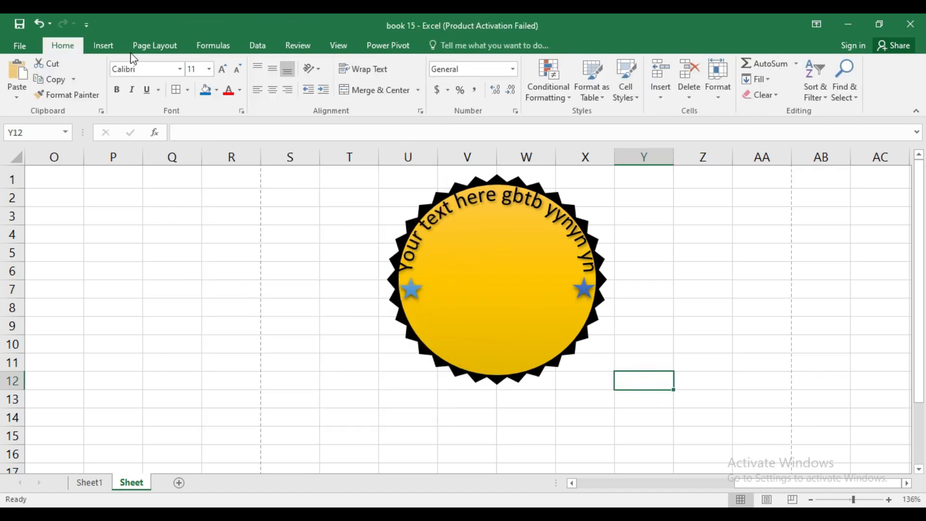
{"action": "left_click", "coordinate": [102, 52]}
{"action": "left_click", "coordinate": [150, 81]}
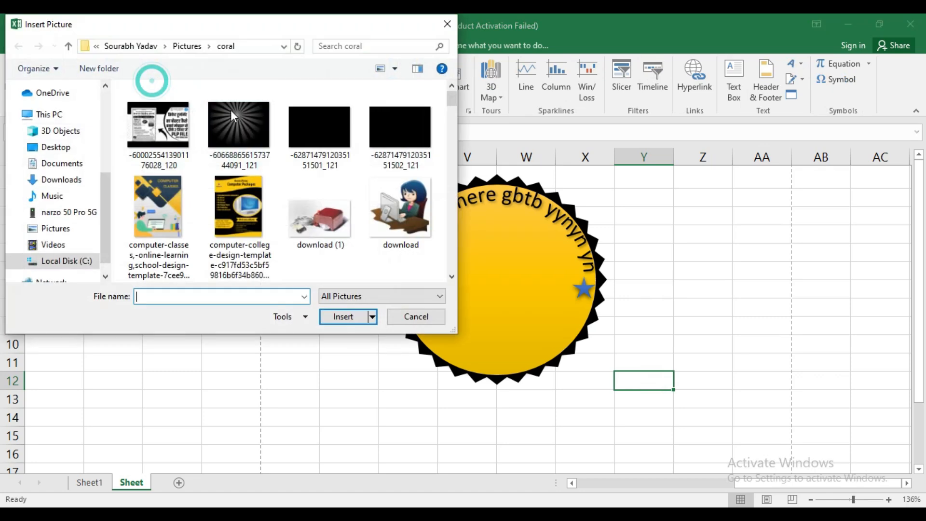
{"action": "left_click", "coordinate": [452, 277]}
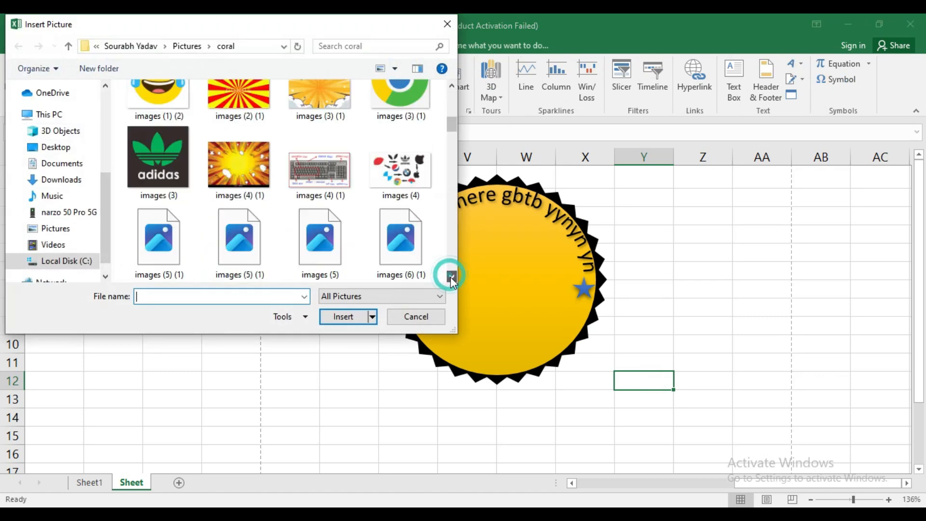
{"action": "left_click", "coordinate": [452, 277]}
{"action": "left_click", "coordinate": [258, 258]}
{"action": "left_click", "coordinate": [340, 318]}
Shrink the inserted girl picture to about 1.91" by 1.91" and place it beside the badge, overlapping the badge's edge
{"action": "left_click_drag", "start_coordinate": [689, 404], "coordinate": [482, 386]}
{"action": "left_click_drag", "start_coordinate": [528, 426], "coordinate": [295, 236]}
{"action": "left_click_drag", "start_coordinate": [175, 195], "coordinate": [379, 361]}
{"action": "left_click_drag", "start_coordinate": [425, 406], "coordinate": [321, 271]}
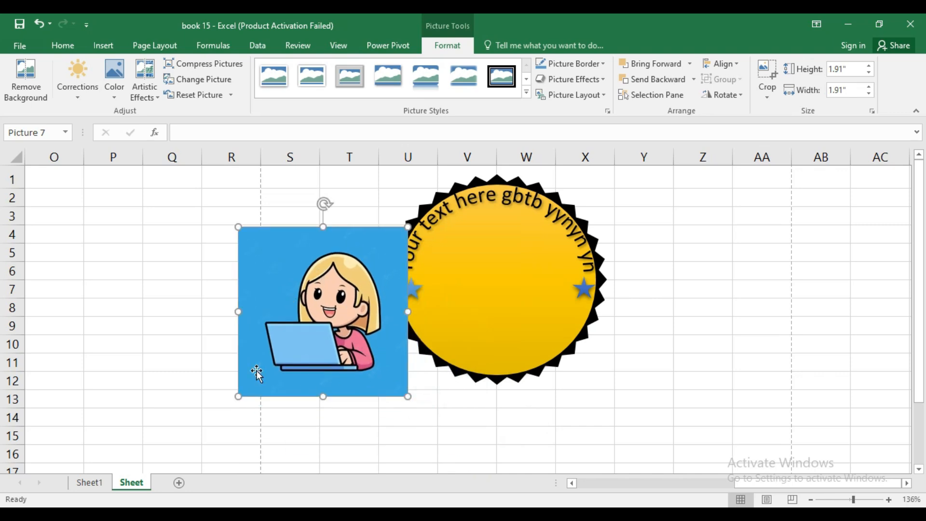
Remove the girl picture's blue background and place the cut-out in the middle of the badge's gold circle
{"action": "left_click", "coordinate": [40, 105]}
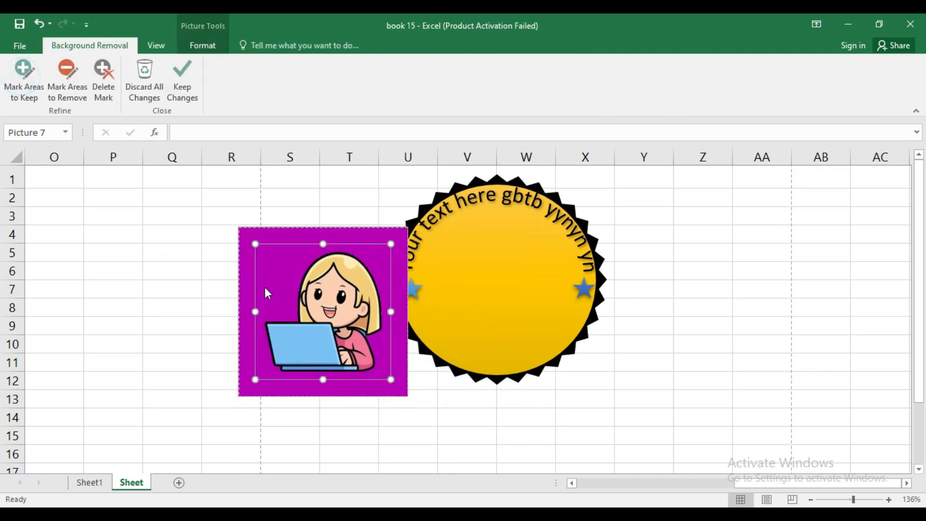
{"action": "left_click", "coordinate": [184, 77]}
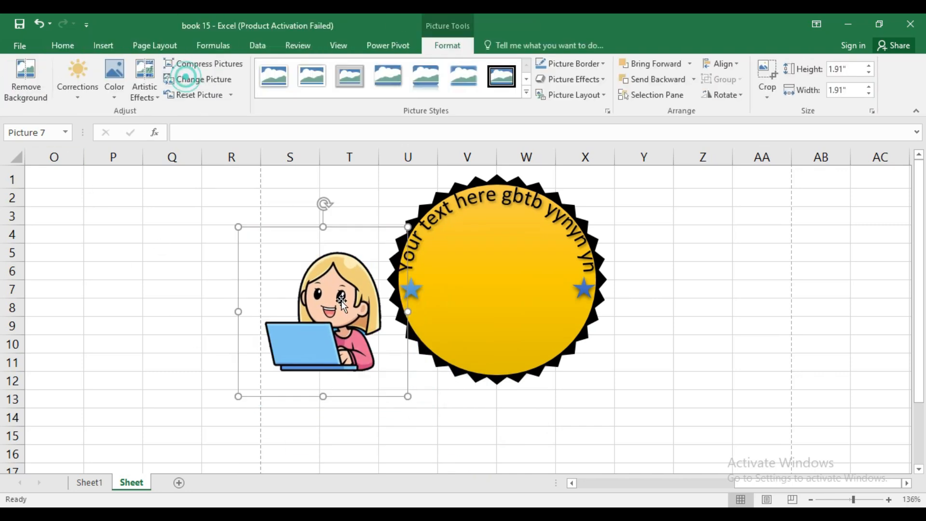
{"action": "left_click_drag", "start_coordinate": [381, 312], "coordinate": [541, 288]}
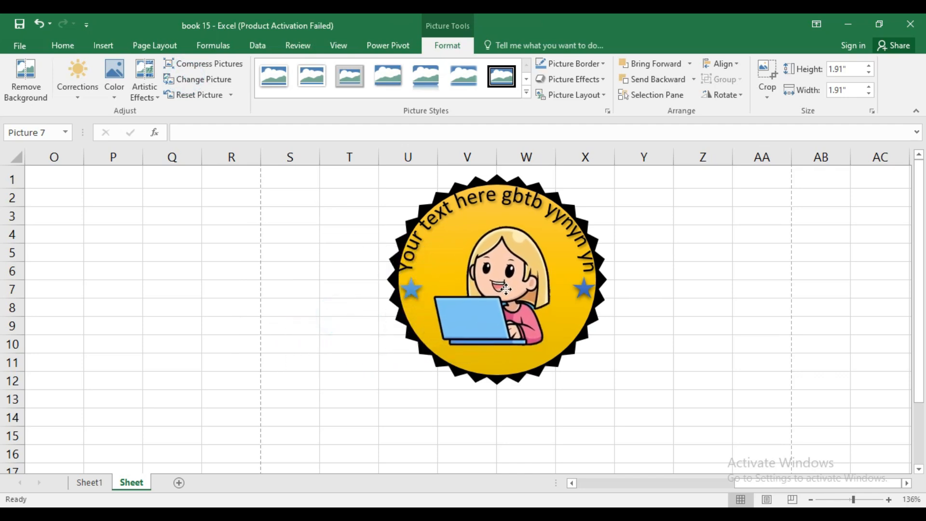
{"action": "left_click", "coordinate": [666, 302]}
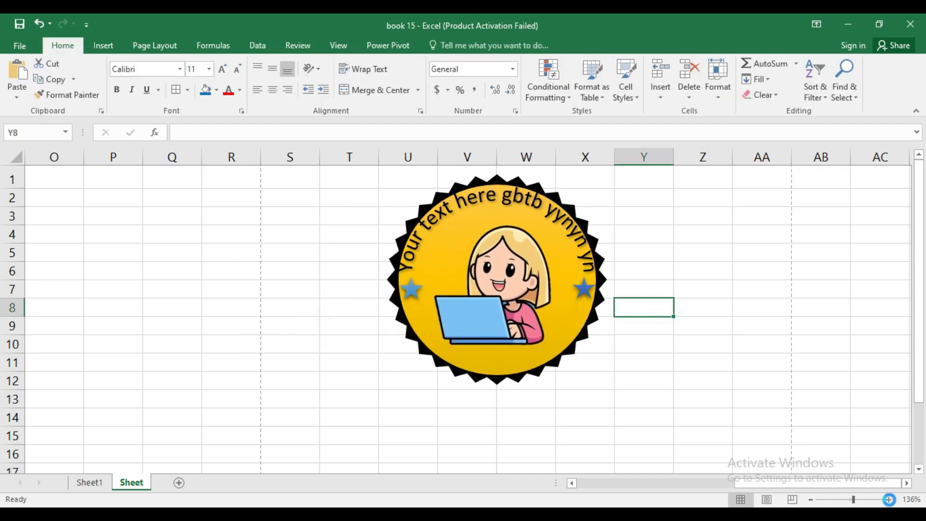
Delete the badge's girl picture, gold circle and black 32-point star
{"action": "left_click", "coordinate": [889, 500]}
{"action": "left_click", "coordinate": [889, 500]}
{"action": "left_click", "coordinate": [889, 500]}
{"action": "left_click", "coordinate": [889, 499]}
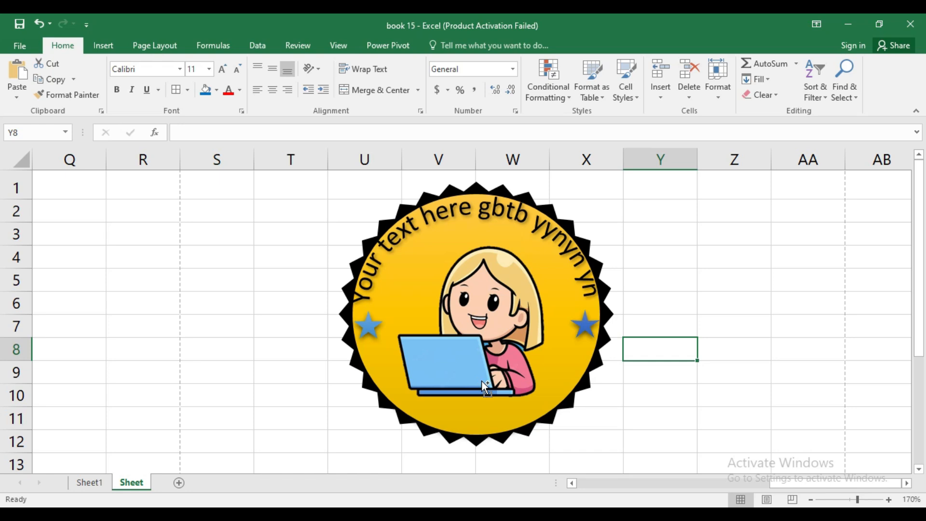
{"action": "key", "text": "ctrl+a"}
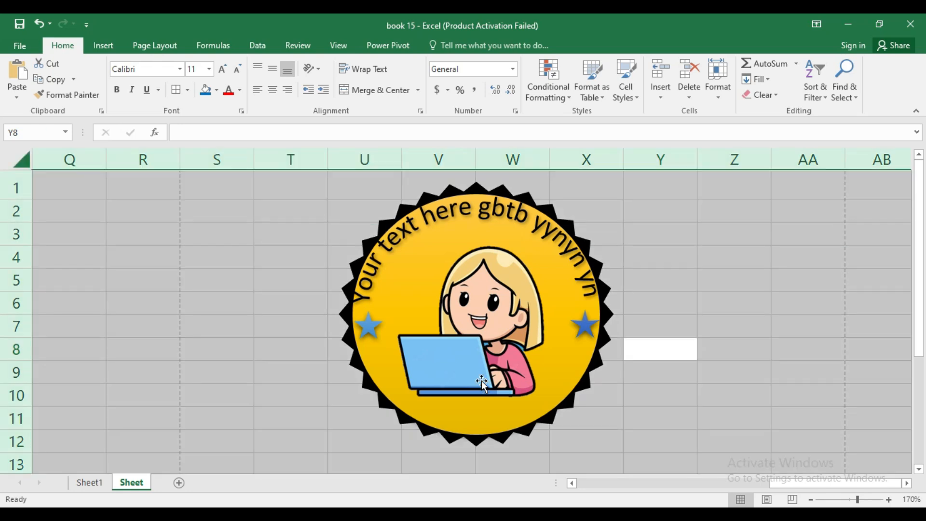
{"action": "left_click", "coordinate": [511, 381]}
{"action": "key", "text": "Delete"}
{"action": "left_click", "coordinate": [481, 340]}
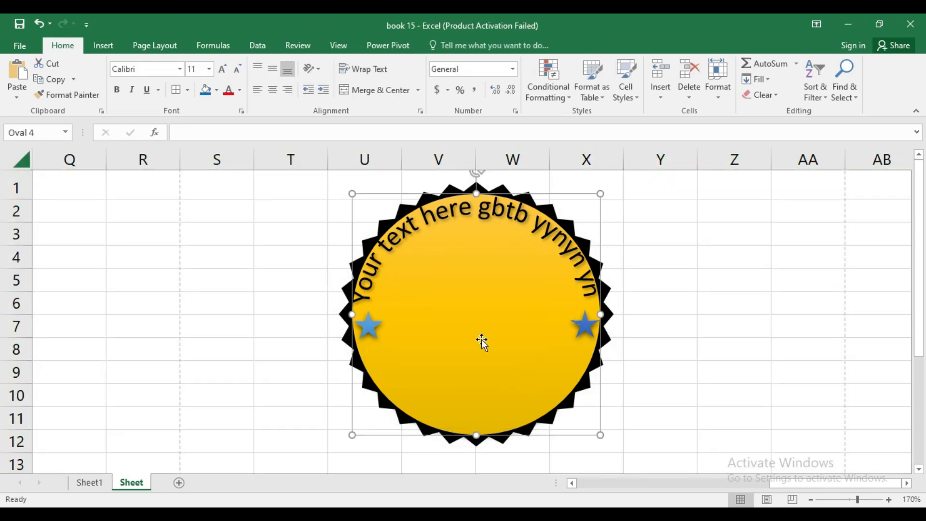
{"action": "key", "text": "Delete"}
{"action": "left_click", "coordinate": [478, 340]}
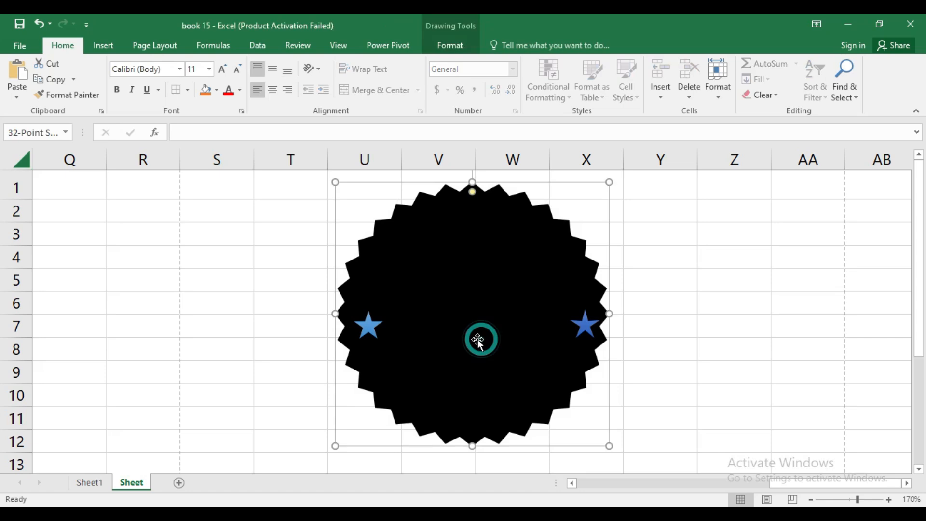
{"action": "key", "text": "Delete"}
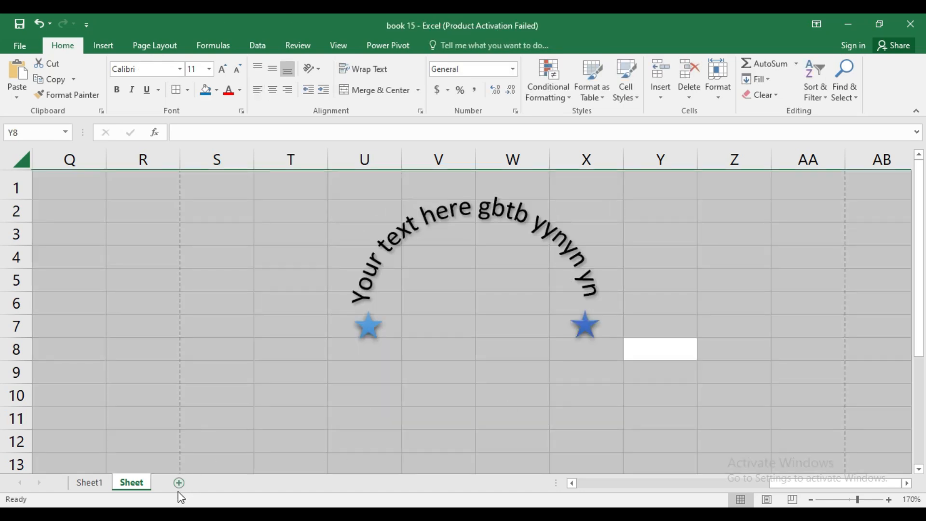
Delete the two small blue stars and the curved WordArt text left from the badge
{"action": "left_click", "coordinate": [367, 334]}
{"action": "key", "text": "Delete"}
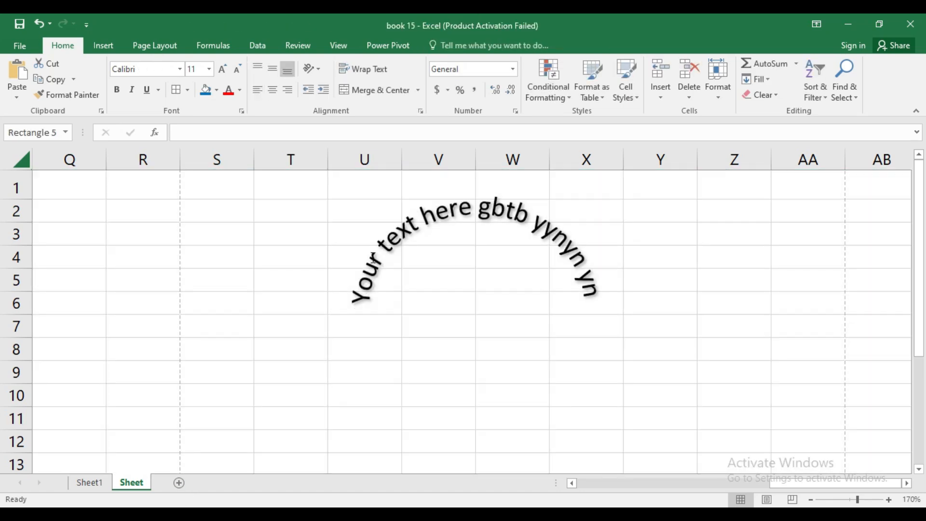
{"action": "left_click", "coordinate": [372, 258]}
{"action": "left_click", "coordinate": [399, 212]}
{"action": "key", "text": "Delete"}
{"action": "left_click", "coordinate": [592, 323]}
{"action": "key", "text": "Delete"}
{"action": "left_click", "coordinate": [369, 319]}
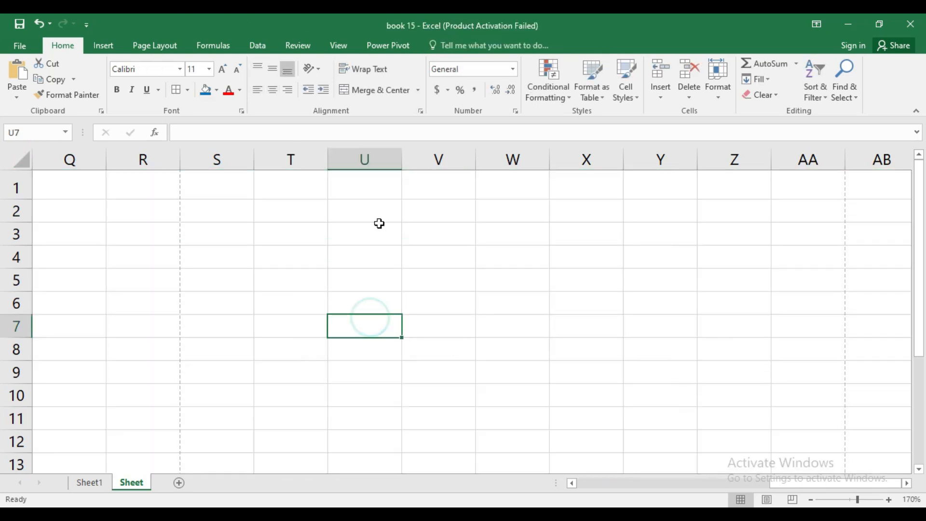
Insert the built-in Fourier Series equation and place it across columns S to W around rows 3 to 5
{"action": "left_click", "coordinate": [89, 46]}
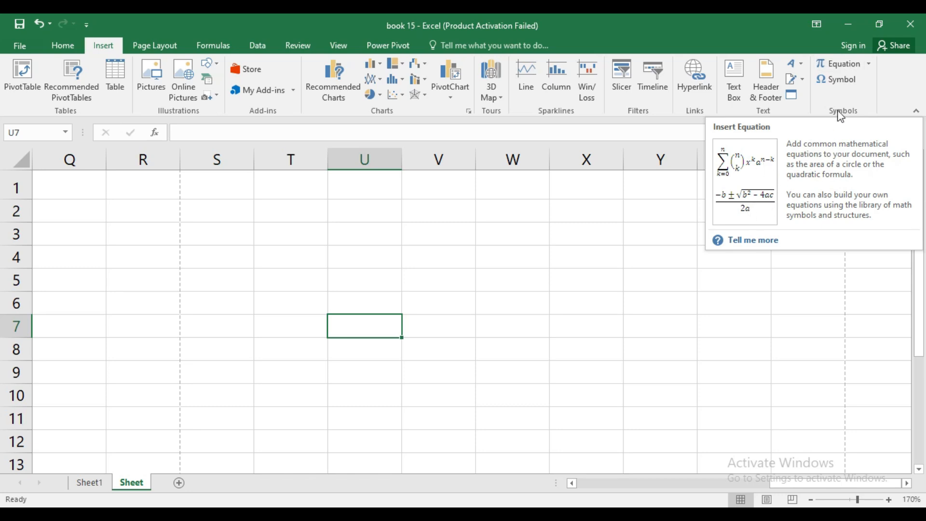
{"action": "left_click", "coordinate": [870, 65]}
{"action": "scroll", "coordinate": [836, 216], "scroll_direction": "down", "scroll_amount": 3}
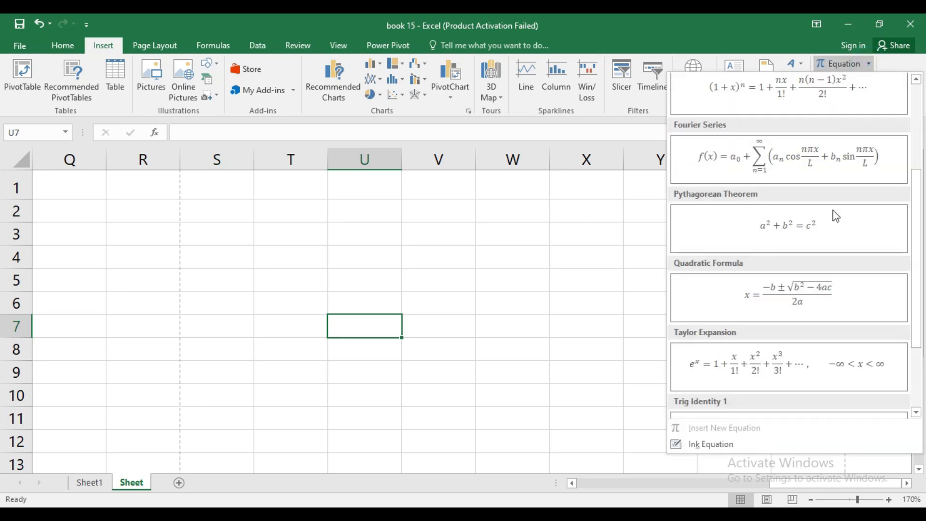
{"action": "left_click", "coordinate": [773, 157]}
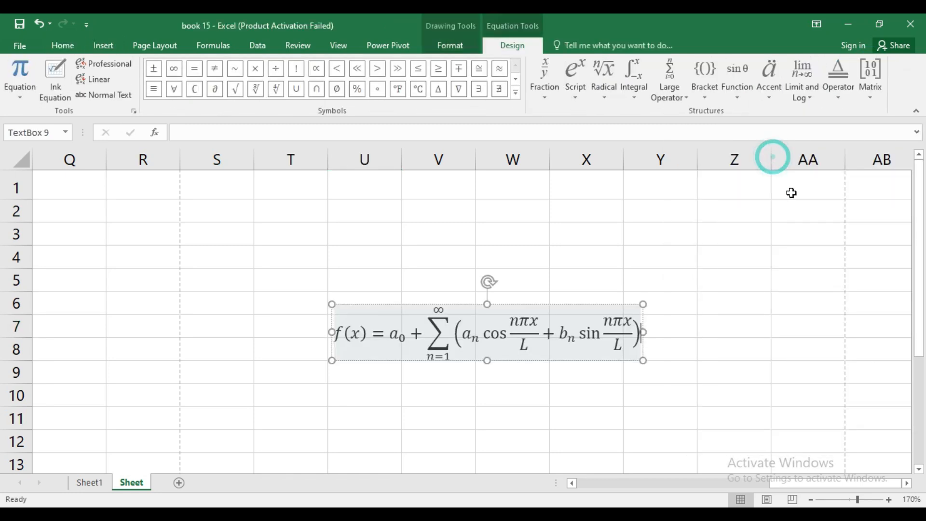
{"action": "left_click_drag", "start_coordinate": [550, 303], "coordinate": [396, 214]}
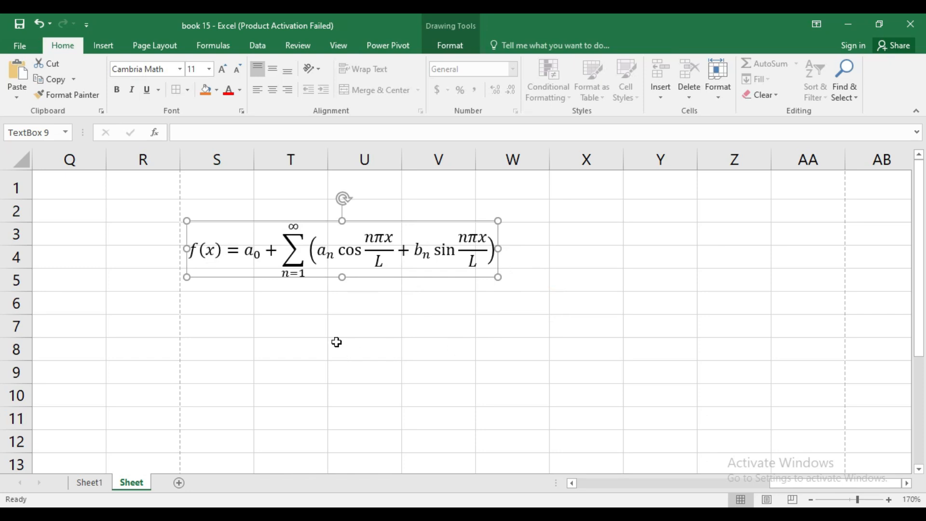
{"action": "left_click", "coordinate": [489, 324]}
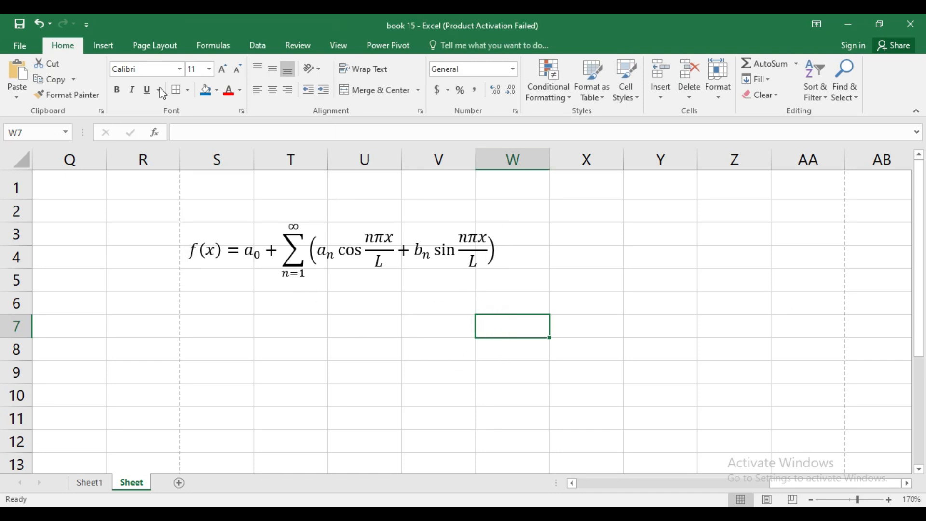
{"action": "left_click", "coordinate": [105, 45]}
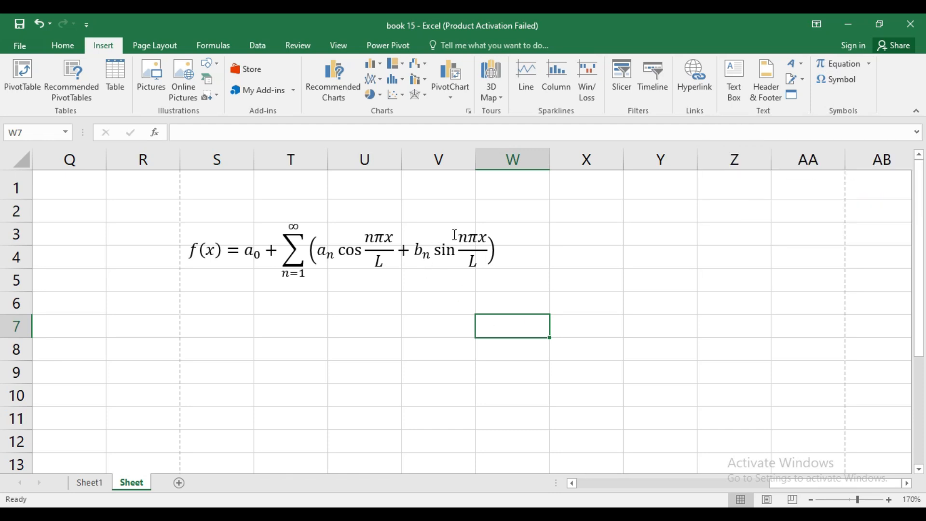
{"action": "left_click", "coordinate": [869, 66]}
{"action": "left_click_drag", "start_coordinate": [912, 205], "coordinate": [916, 384]}
{"action": "left_click", "coordinate": [604, 243]}
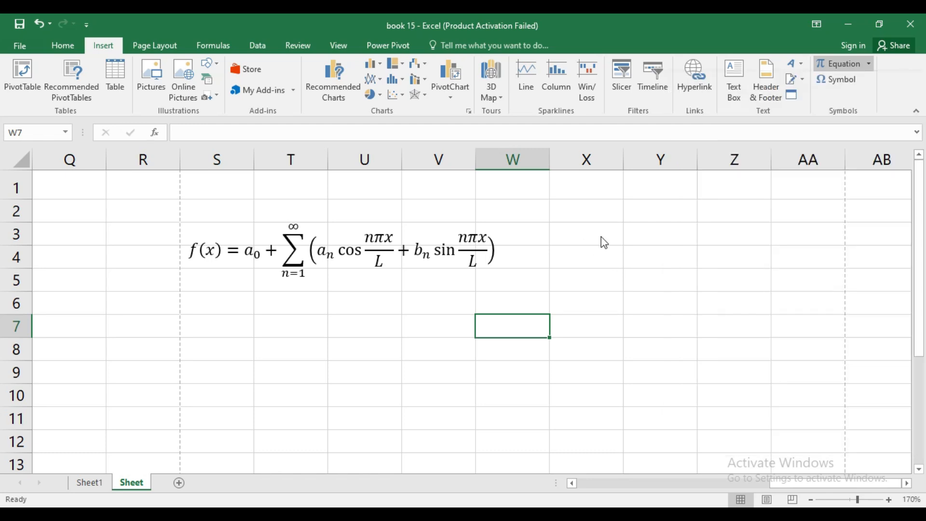
Insert a new blank equation below the Fourier Series equation and enter "f(x) =" in it
{"action": "left_click", "coordinate": [827, 64]}
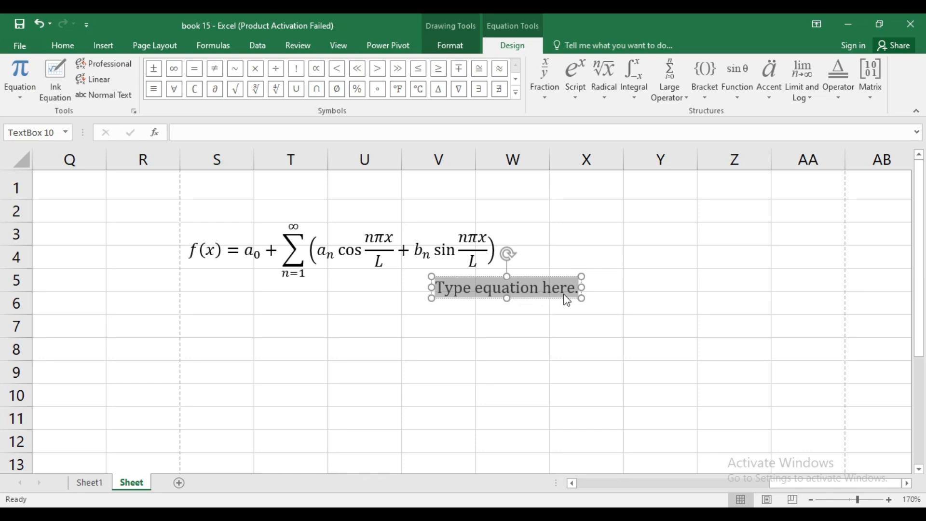
{"action": "left_click", "coordinate": [889, 500]}
{"action": "left_click", "coordinate": [889, 500]}
{"action": "left_click", "coordinate": [889, 500]}
{"action": "left_click", "coordinate": [890, 500]}
{"action": "left_click", "coordinate": [889, 500]}
{"action": "left_click", "coordinate": [890, 500]}
{"action": "left_click", "coordinate": [889, 500]}
{"action": "left_click", "coordinate": [889, 500]}
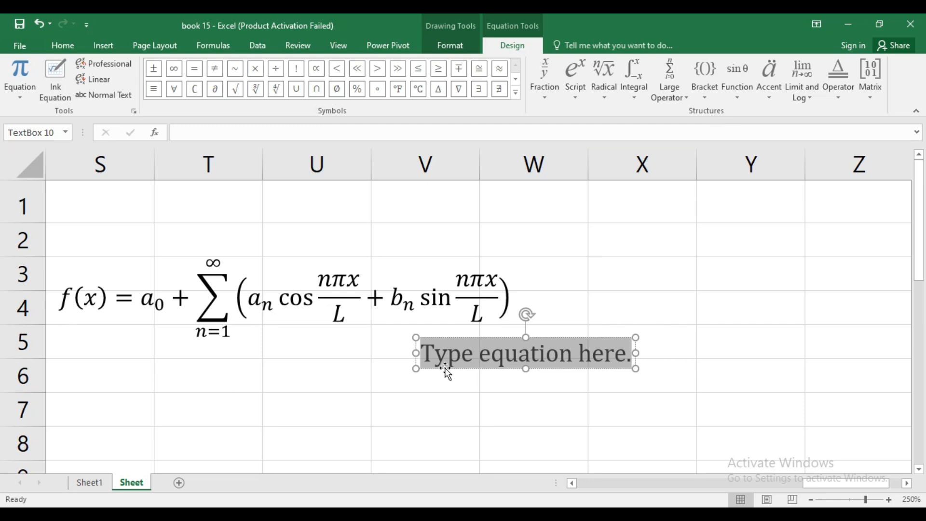
{"action": "type", "text": "f"}
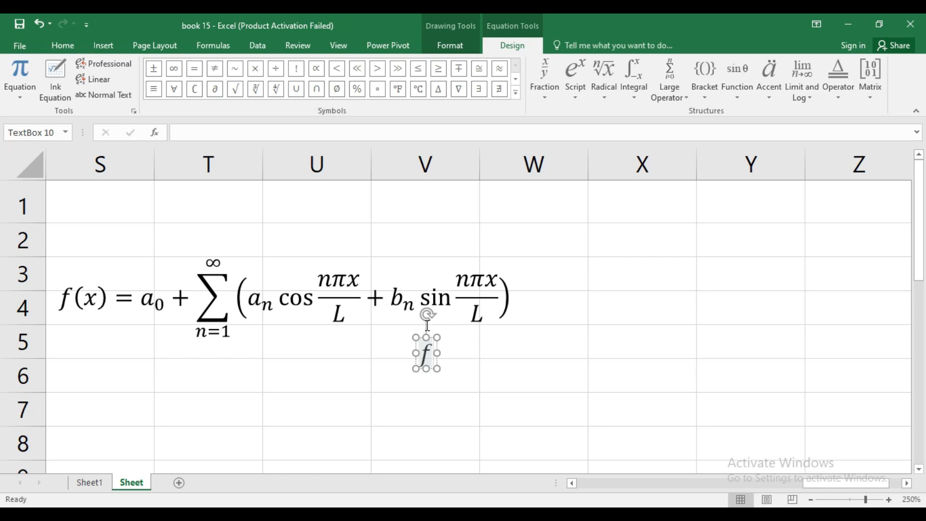
{"action": "type", "text": "(x"}
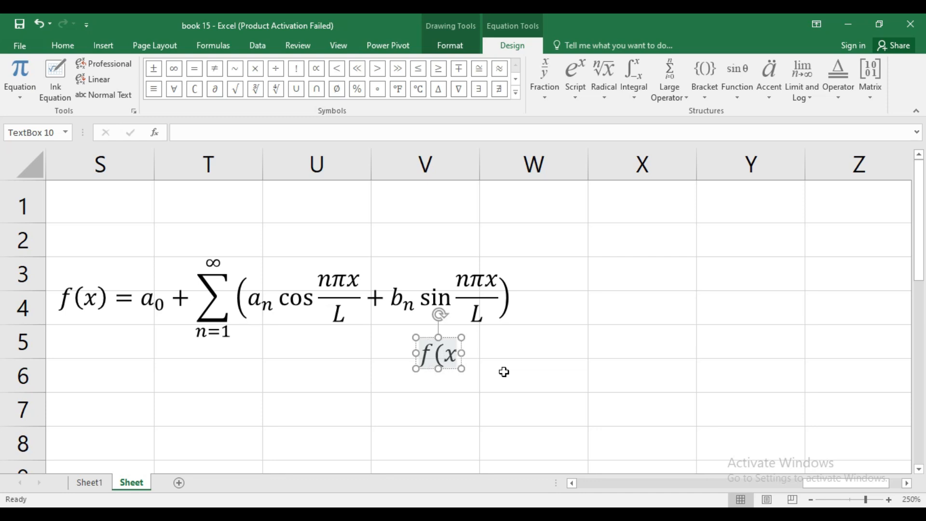
{"action": "type", "text": ") "}
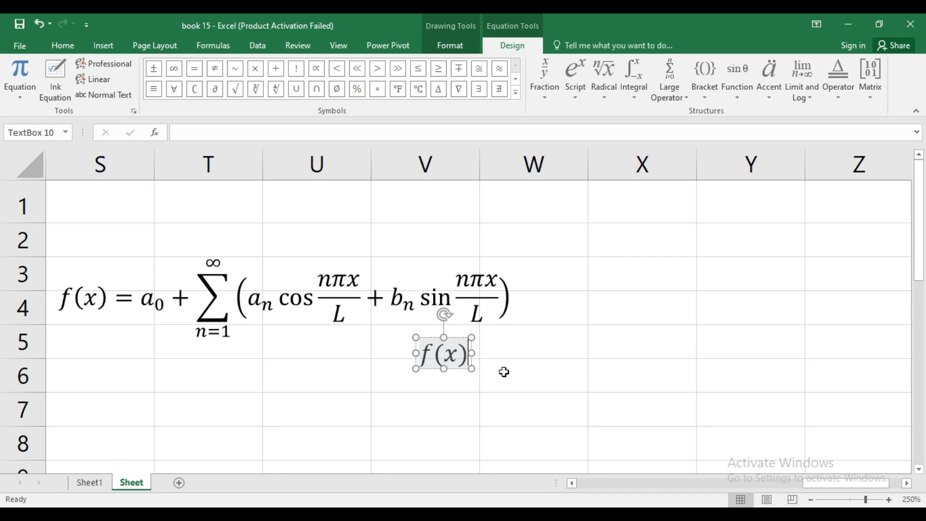
{"action": "type", "text": "="}
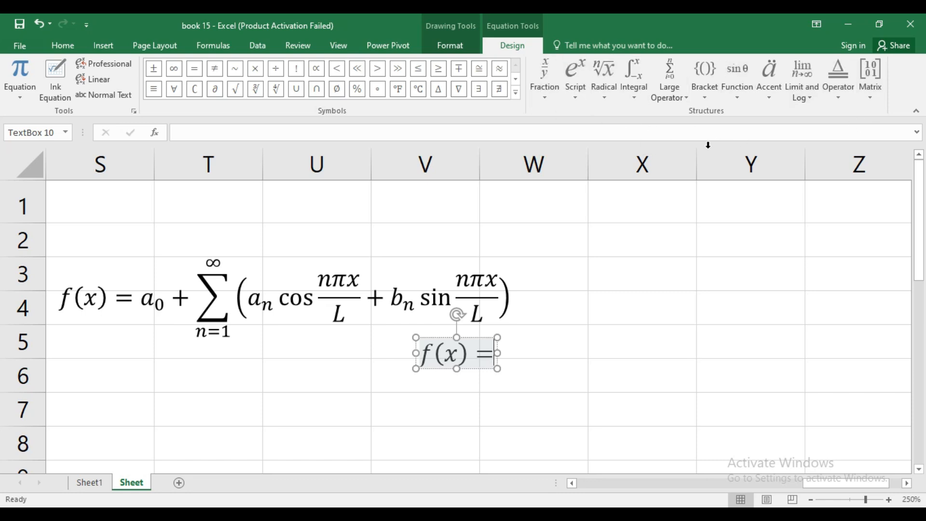
Append a subscript structure to the new equation with base "a" and subscript "0"
{"action": "left_click", "coordinate": [577, 96]}
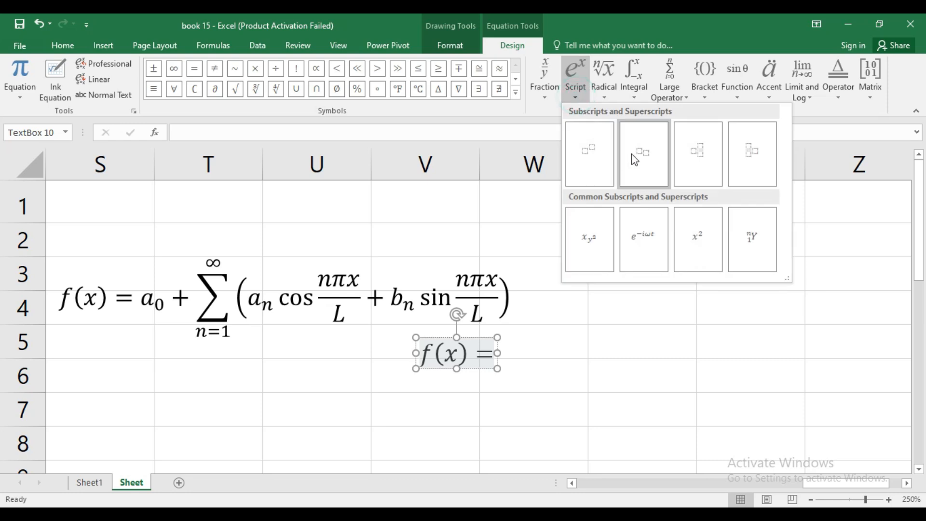
{"action": "left_click", "coordinate": [644, 159]}
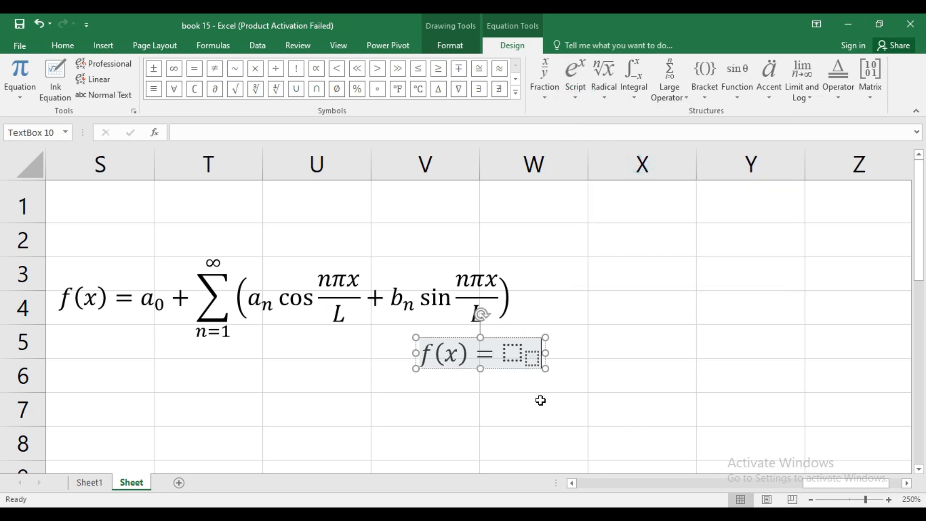
{"action": "left_click", "coordinate": [510, 354]}
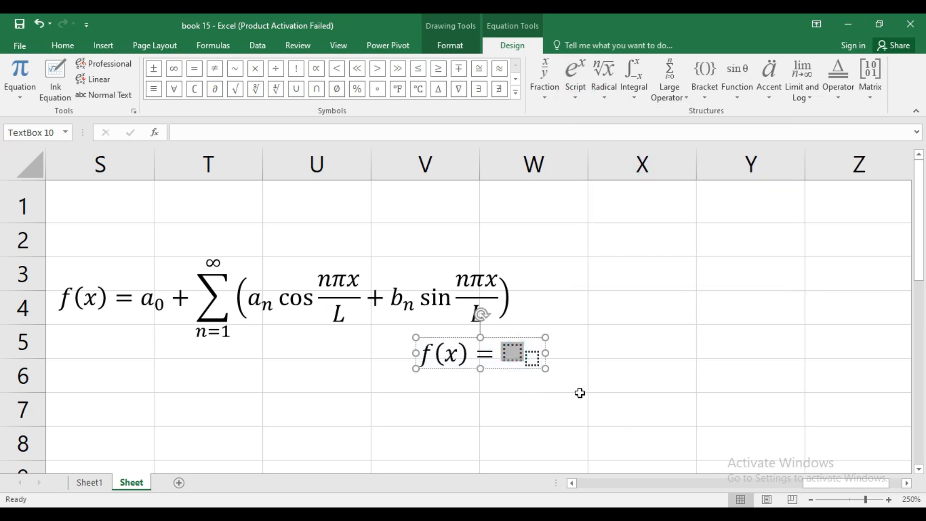
{"action": "type", "text": "a"}
{"action": "left_click", "coordinate": [525, 359]}
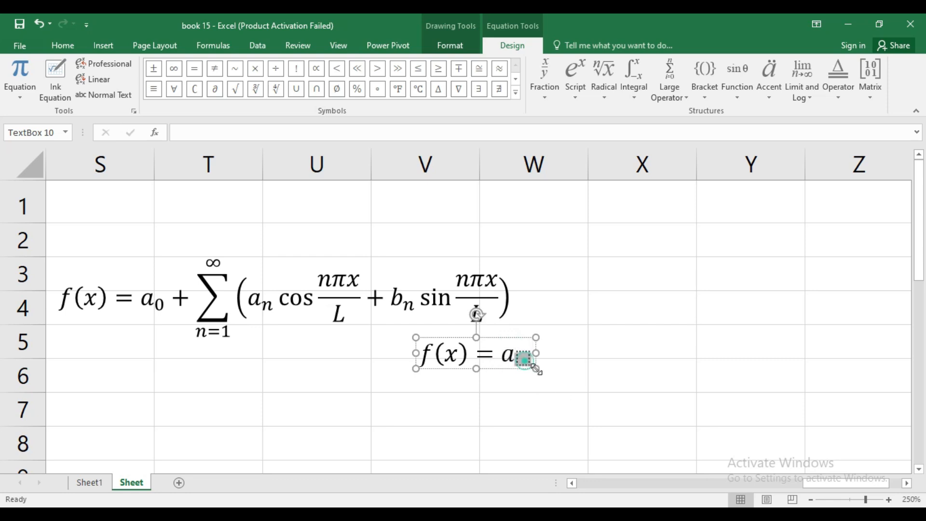
{"action": "type", "text": "0"}
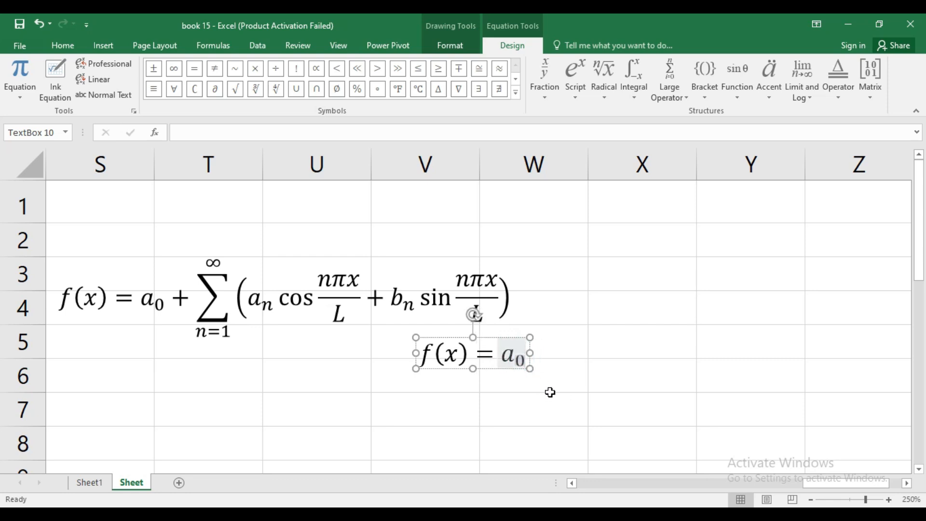
{"action": "type", "text": "sdfgdfsg"}
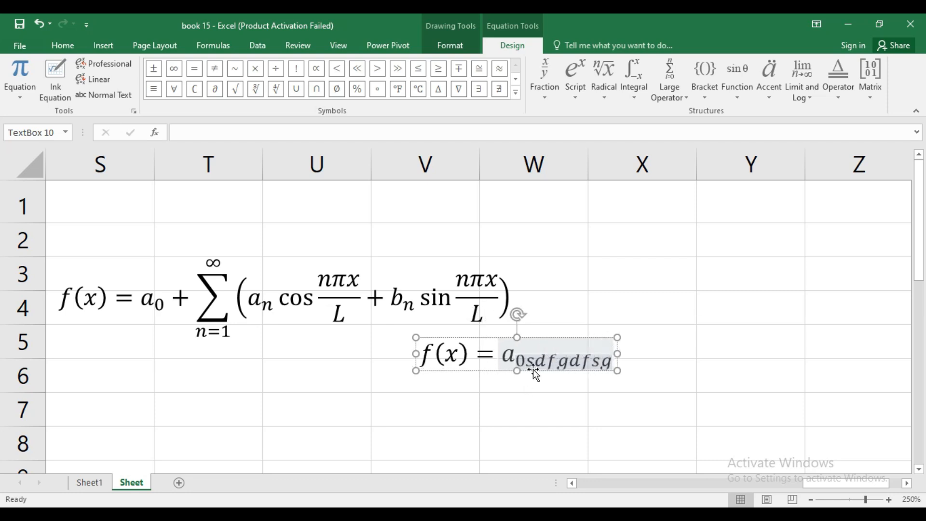
{"action": "key", "text": "BackSpace"}
{"action": "key", "text": "BackSpace"}
{"action": "key", "text": "BackSpace"}
{"action": "key", "text": "BackSpace"}
{"action": "key", "text": "BackSpace"}
{"action": "key", "text": "BackSpace"}
{"action": "key", "text": "BackSpace"}
{"action": "key", "text": "BackSpace"}
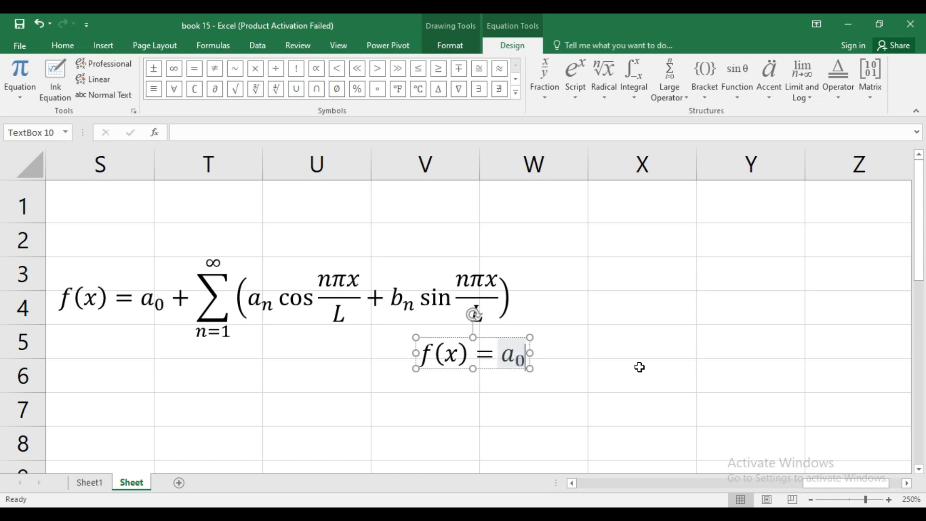
Append "+" and a summation structure with limits above and below the sigma to the new equation
{"action": "key", "text": "ctrl+a"}
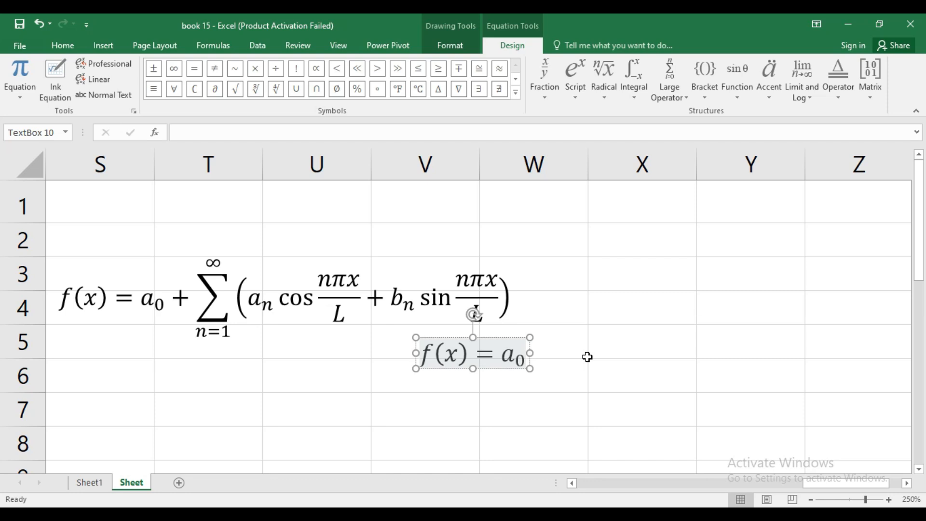
{"action": "left_click", "coordinate": [889, 500]}
{"action": "left_click", "coordinate": [889, 499]}
{"action": "left_click", "coordinate": [889, 500]}
{"action": "left_click", "coordinate": [889, 499]}
{"action": "left_click", "coordinate": [889, 500]}
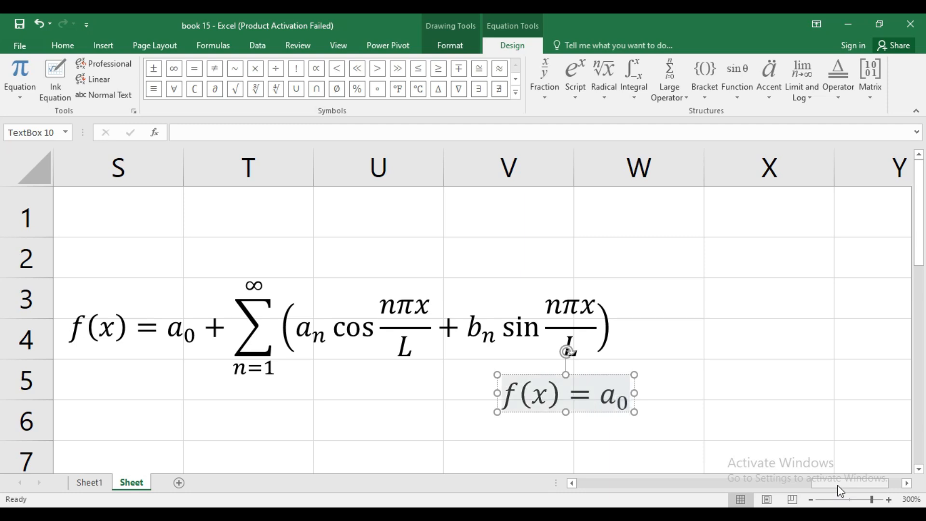
{"action": "type", "text": "+"}
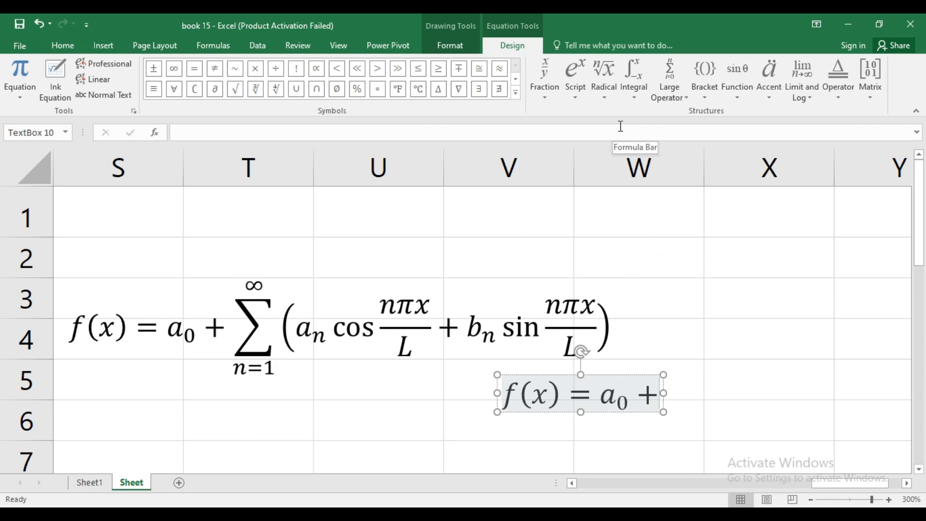
{"action": "left_click", "coordinate": [669, 97]}
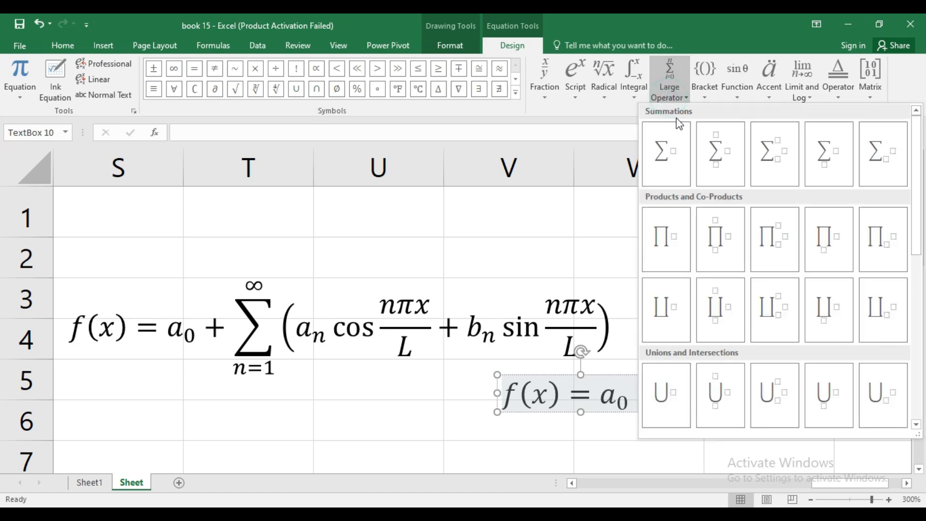
{"action": "left_click", "coordinate": [729, 161]}
Set the new summation's upper limit to ∞ and its lower limit to "n=1"
{"action": "scroll", "coordinate": [820, 371], "scroll_direction": "down", "scroll_amount": 3}
{"action": "scroll", "coordinate": [820, 372], "scroll_direction": "up", "scroll_amount": 3}
{"action": "left_click", "coordinate": [920, 468]}
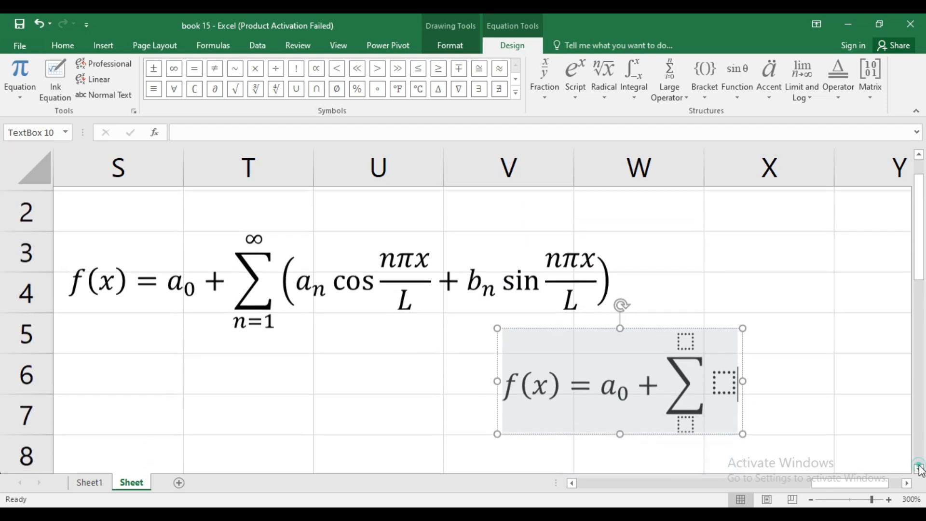
{"action": "left_click", "coordinate": [686, 337]}
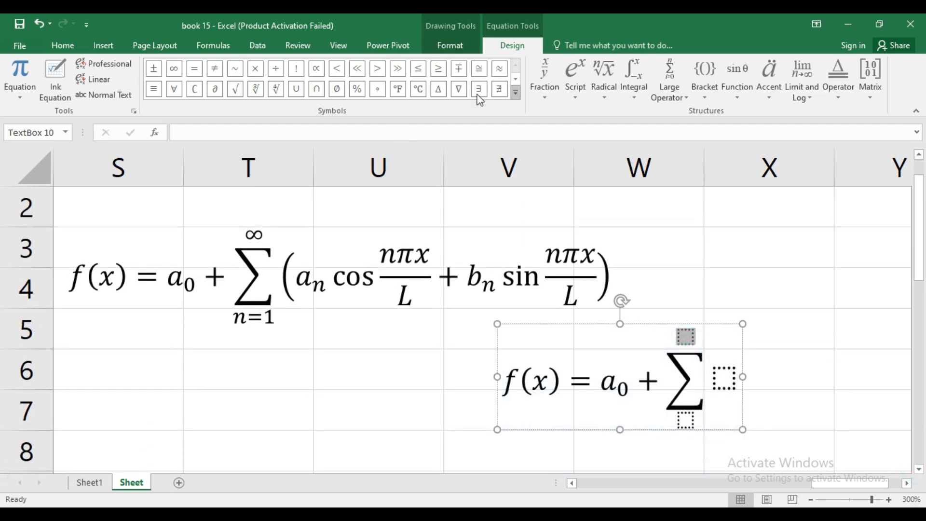
{"action": "left_click", "coordinate": [176, 74]}
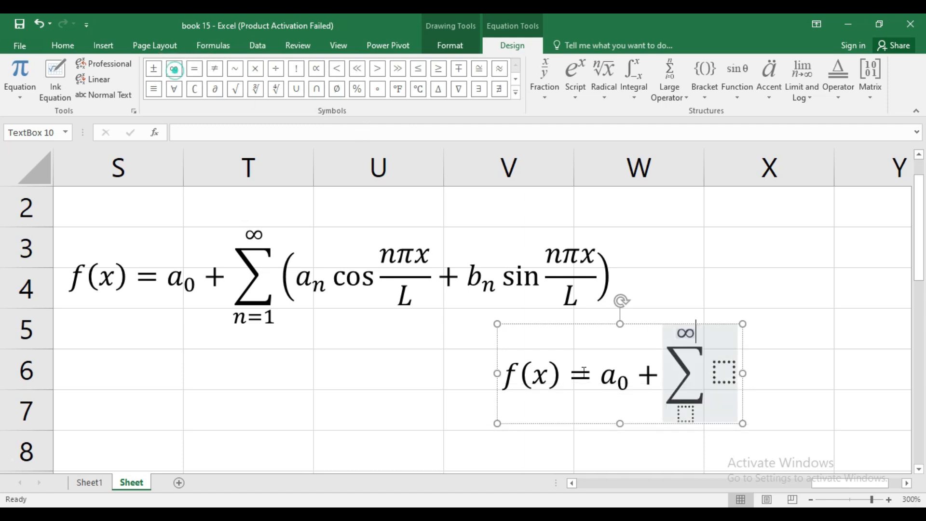
{"action": "left_click", "coordinate": [688, 415]}
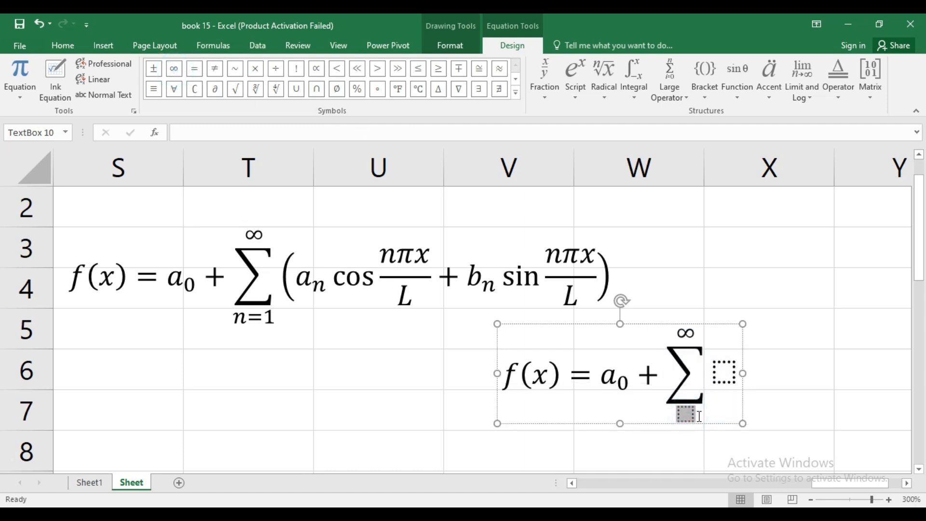
{"action": "type", "text": "n=1"}
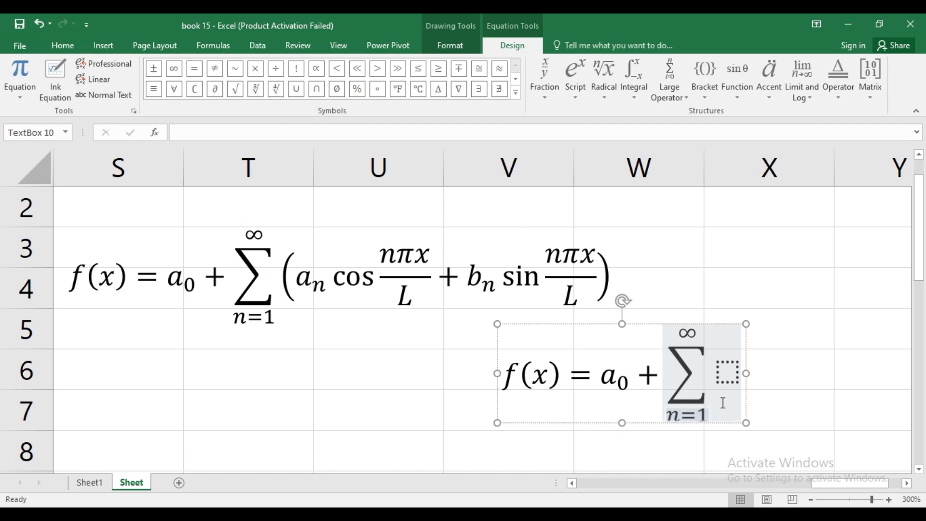
Enter a pair of parentheses as the summation's body and insert a subscript structure inside with base "a" and subscript "0"
{"action": "left_click", "coordinate": [726, 375]}
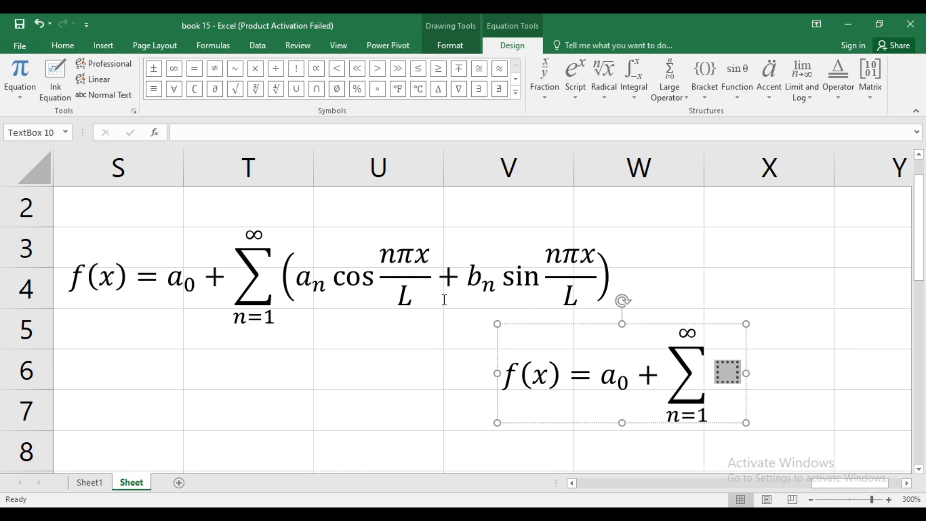
{"action": "type", "text": "()"}
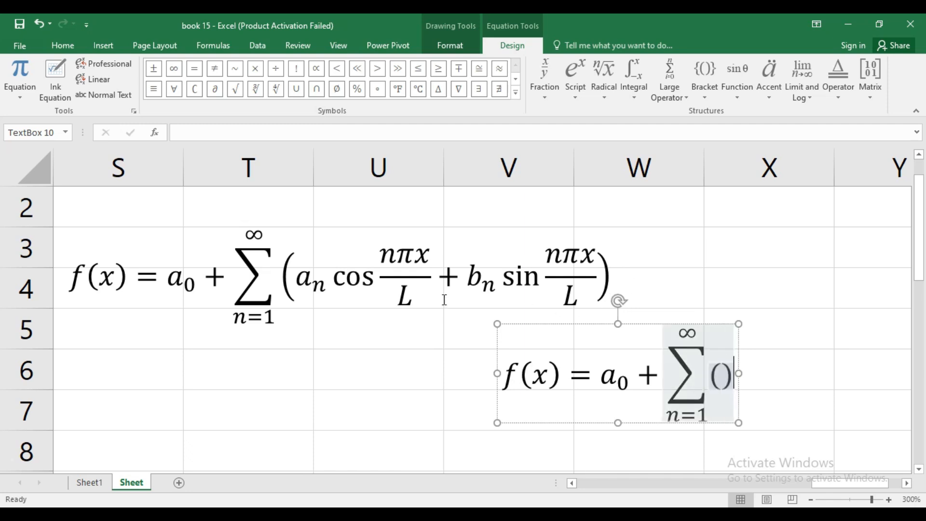
{"action": "left_click", "coordinate": [719, 377]}
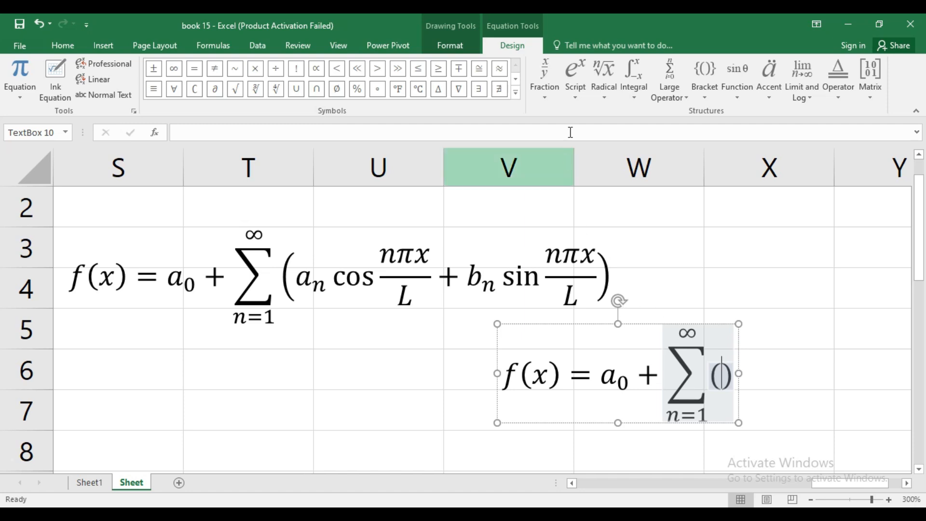
{"action": "left_click", "coordinate": [574, 97]}
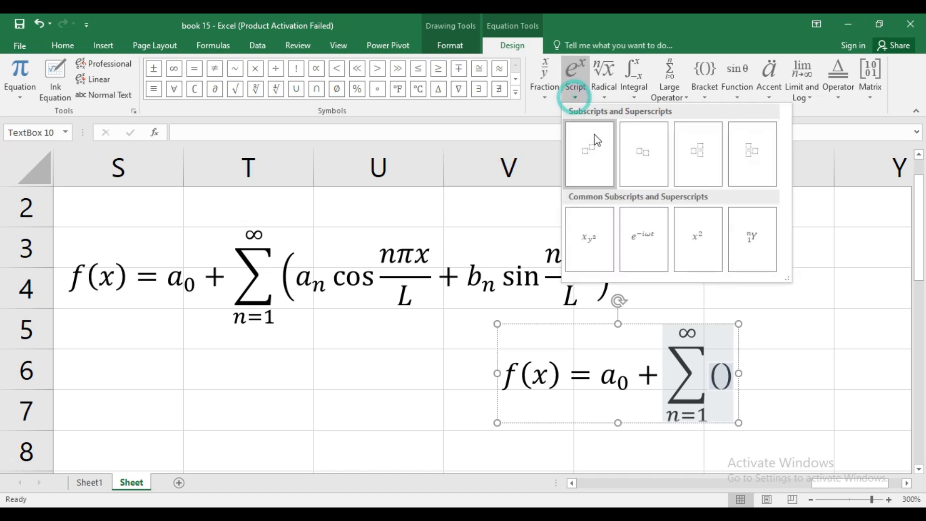
{"action": "left_click", "coordinate": [643, 159]}
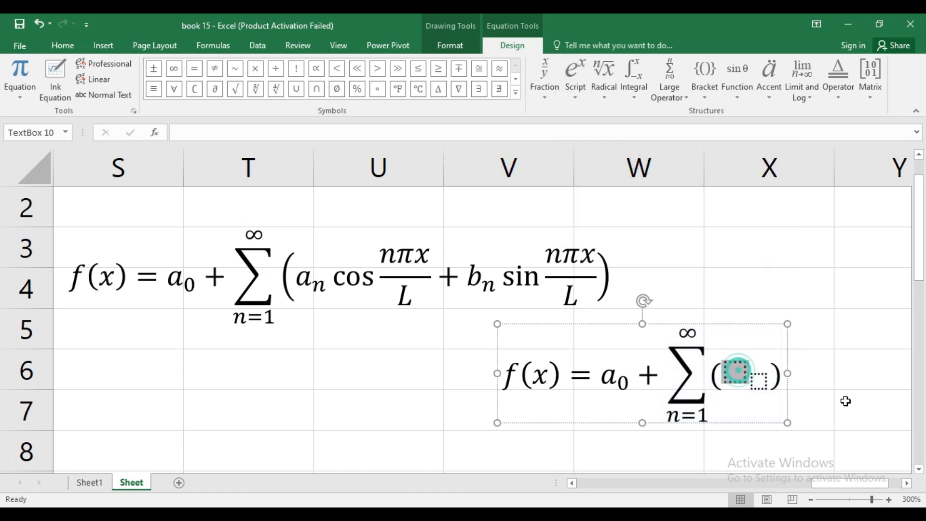
{"action": "type", "text": "a"}
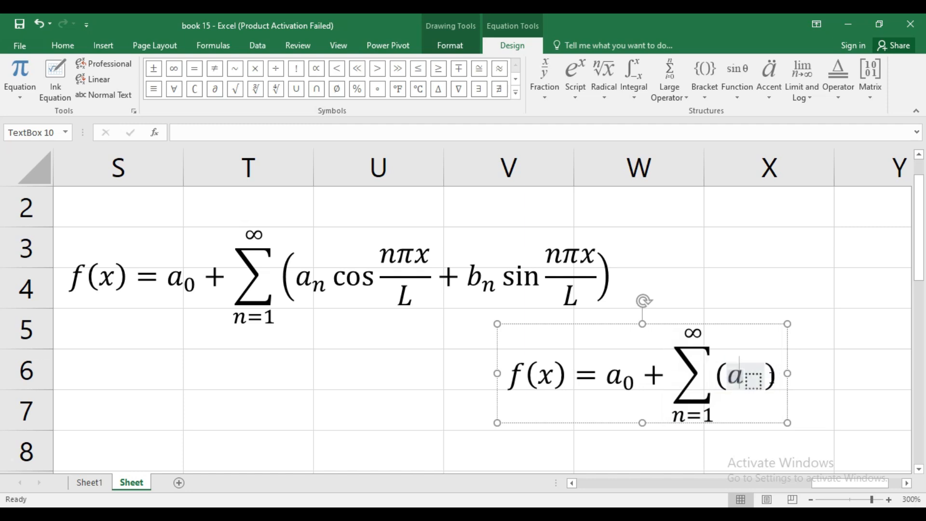
{"action": "key", "text": "Right"}
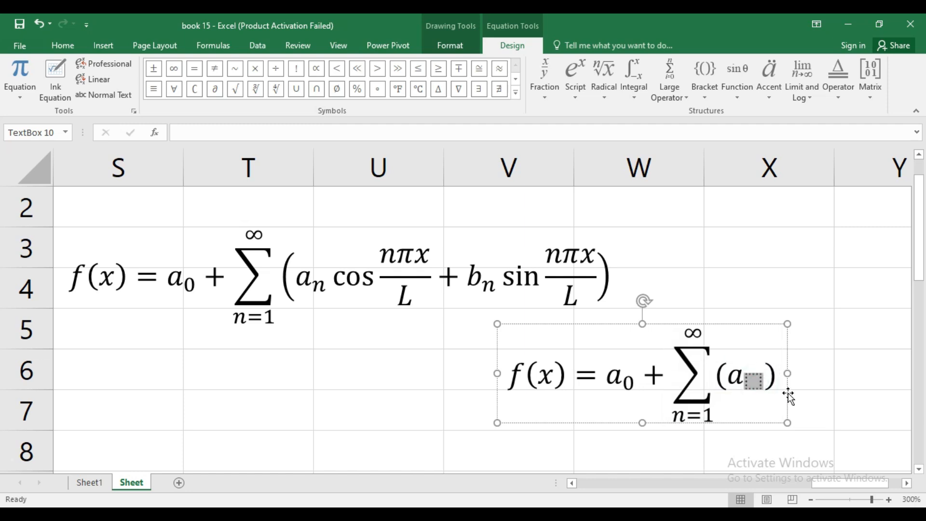
{"action": "type", "text": "0"}
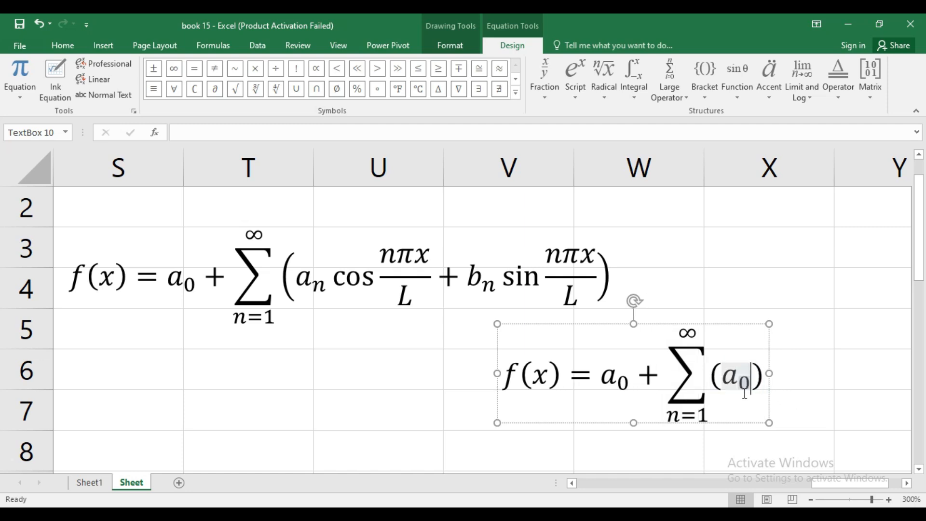
{"action": "key", "text": "Right"}
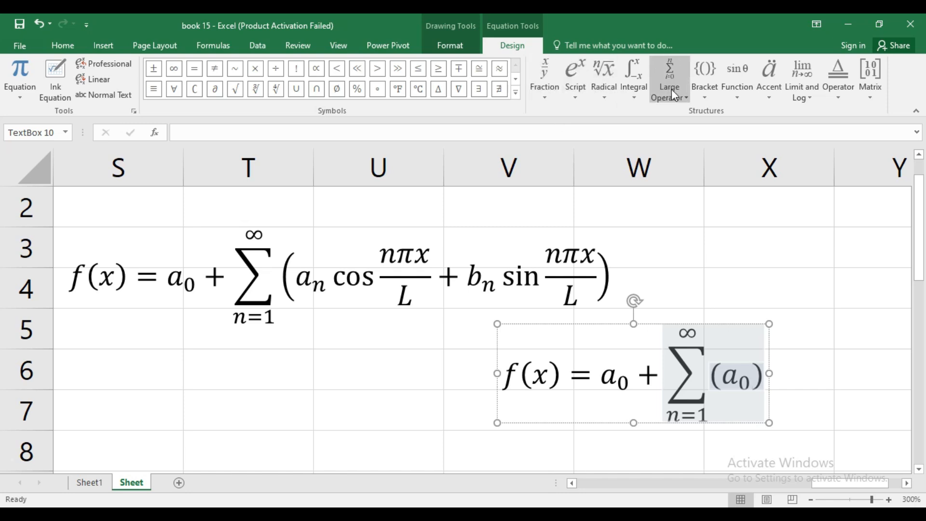
Insert a cos function after the subscripted term in the parentheses and move the equation directly below the built-in one, starting in column S
{"action": "left_click", "coordinate": [740, 97]}
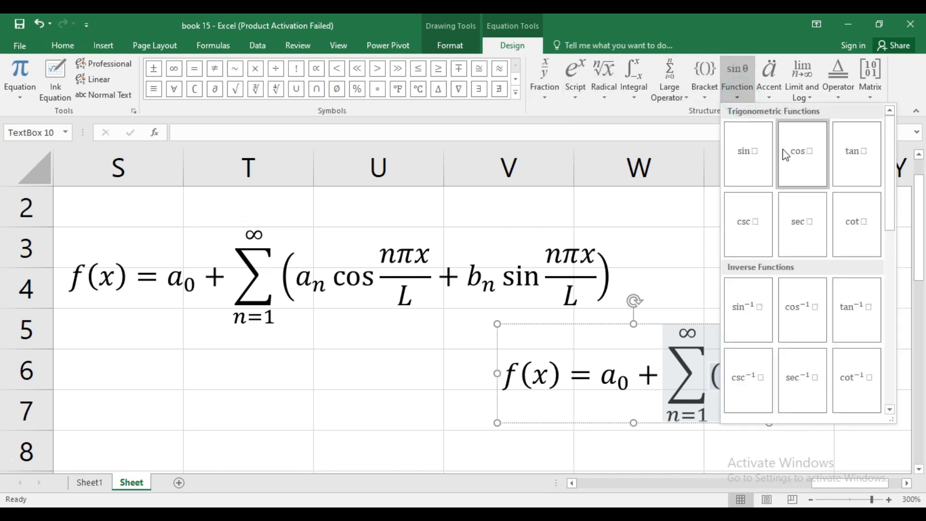
{"action": "left_click", "coordinate": [803, 154]}
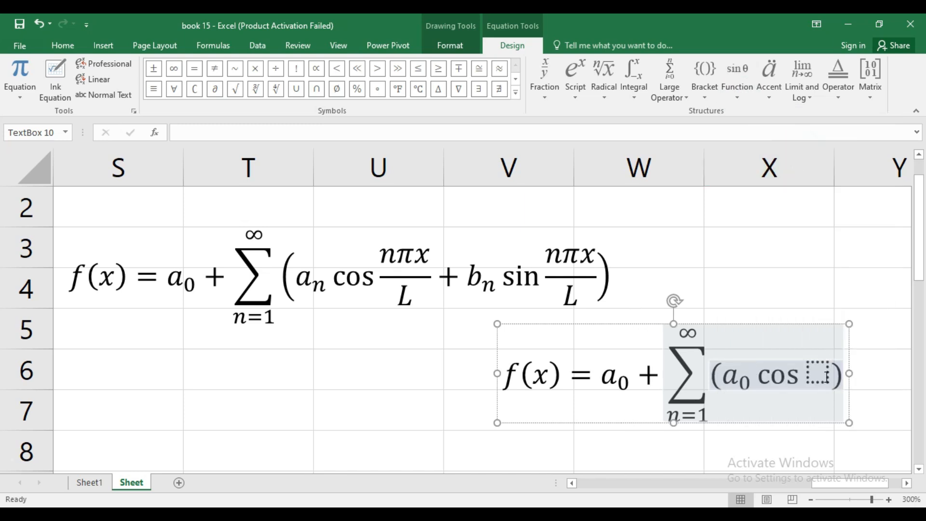
{"action": "left_click", "coordinate": [786, 323]}
{"action": "left_click_drag", "start_coordinate": [425, 339], "coordinate": [345, 329]}
{"action": "left_click", "coordinate": [402, 396]}
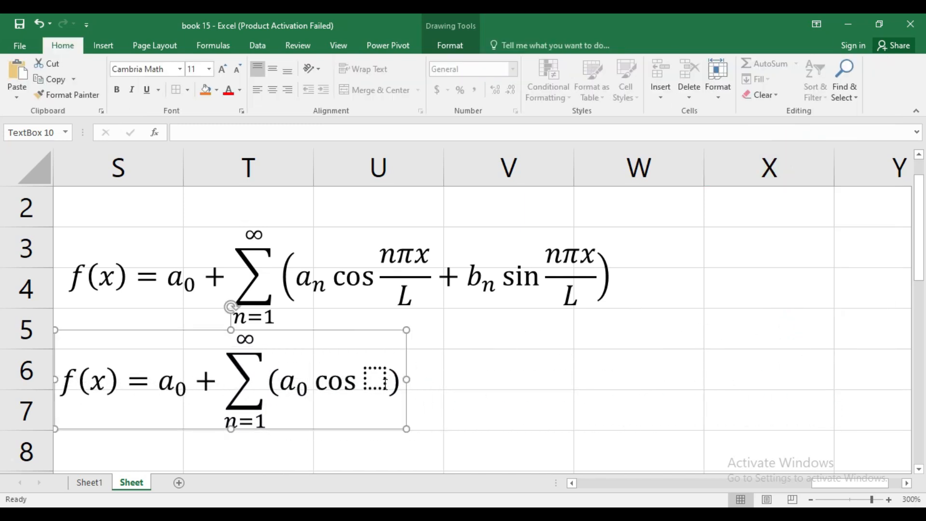
Insert a stacked fraction as the cos argument and enter "nπx" as its numerator
{"action": "left_click", "coordinate": [378, 380]}
{"action": "left_click", "coordinate": [379, 381]}
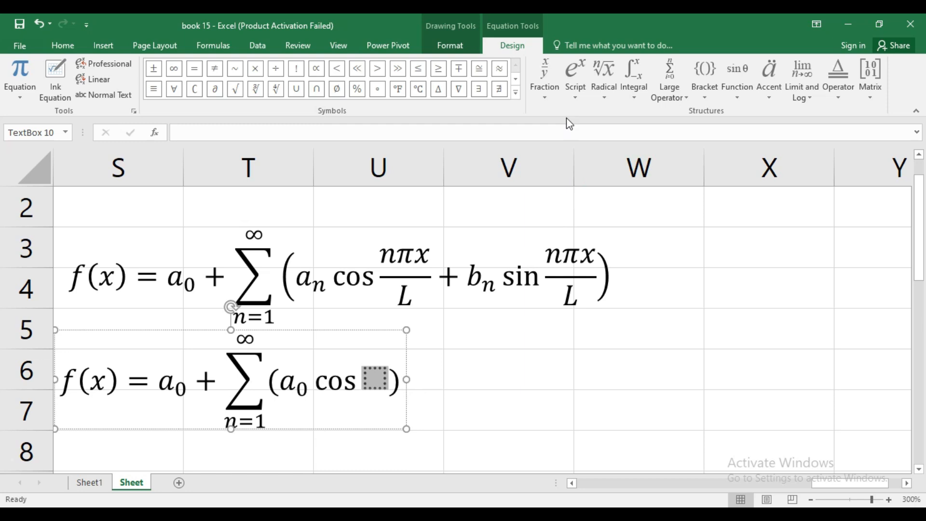
{"action": "left_click", "coordinate": [551, 90]}
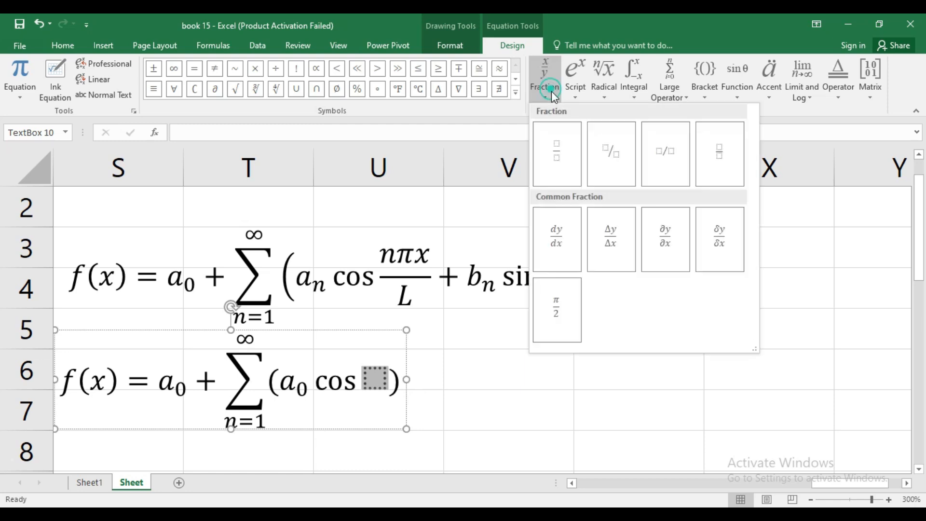
{"action": "left_click", "coordinate": [558, 155]}
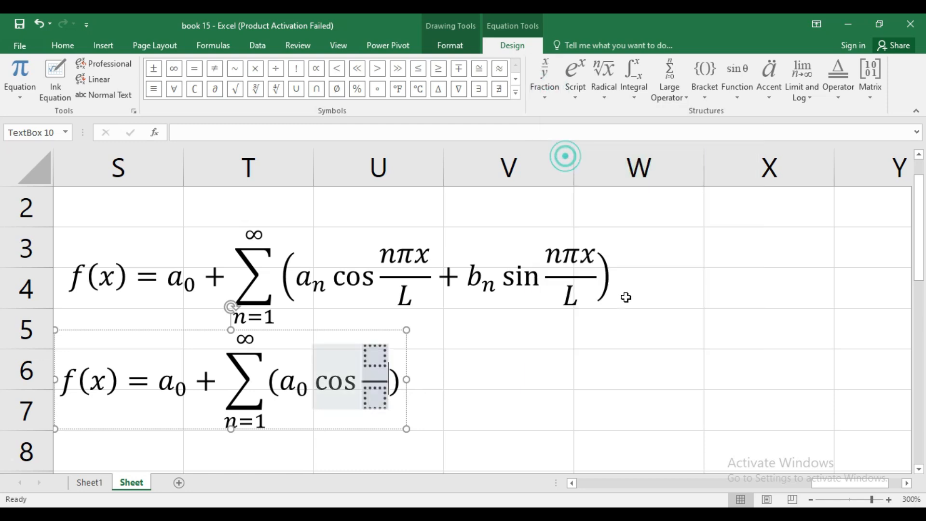
{"action": "left_click", "coordinate": [380, 360]}
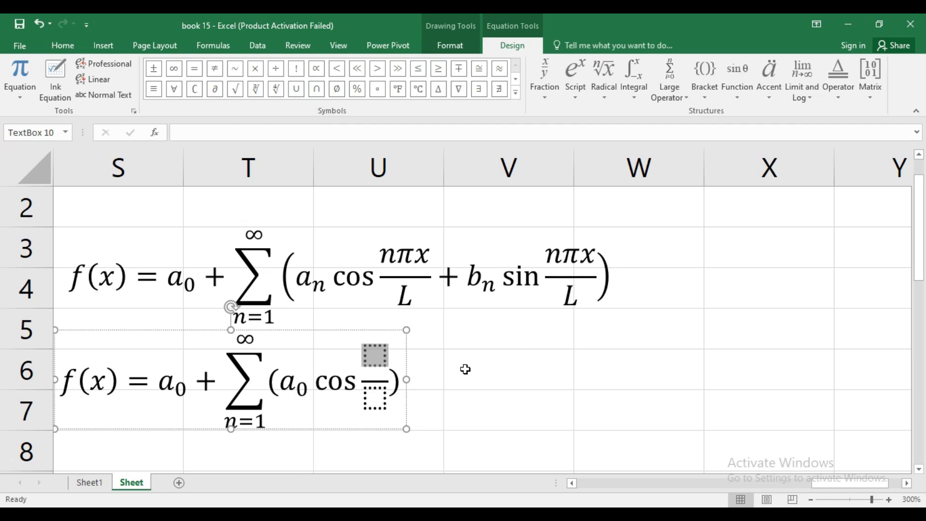
{"action": "type", "text": "n"}
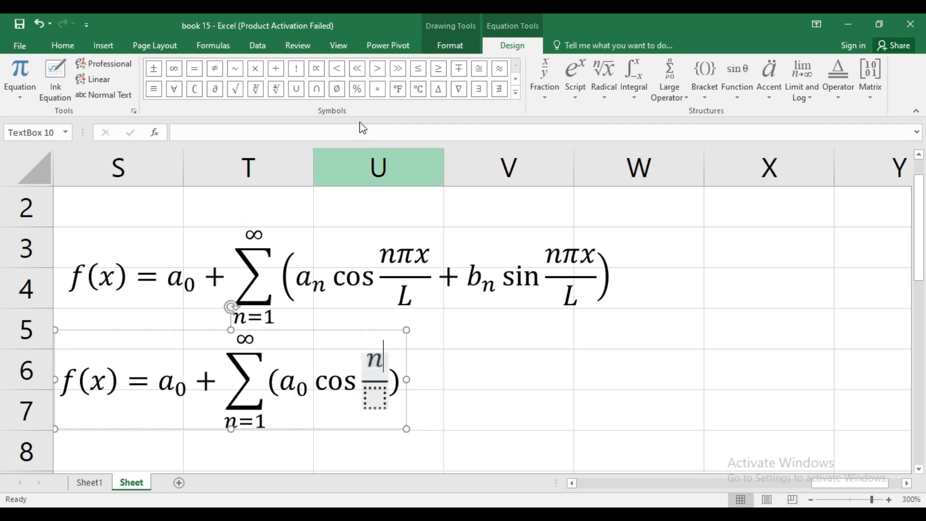
{"action": "left_click", "coordinate": [516, 92]}
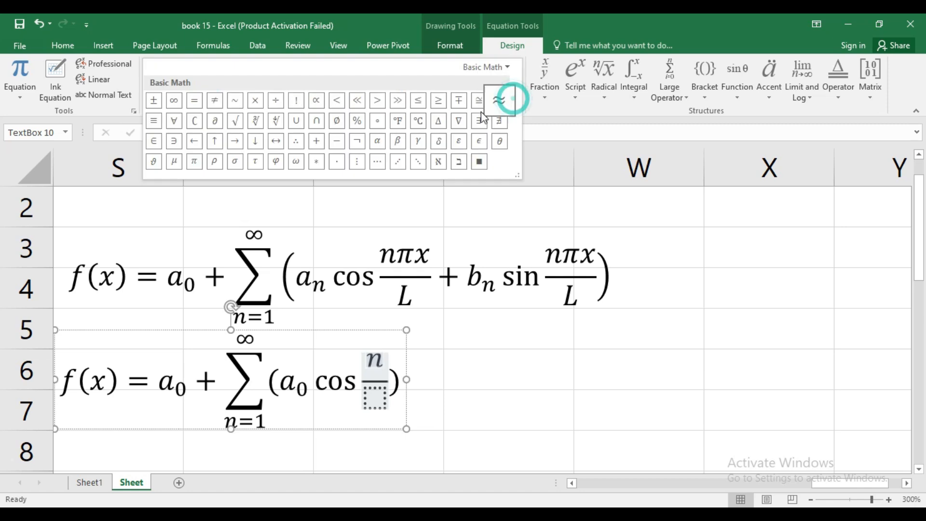
{"action": "left_click", "coordinate": [194, 161]}
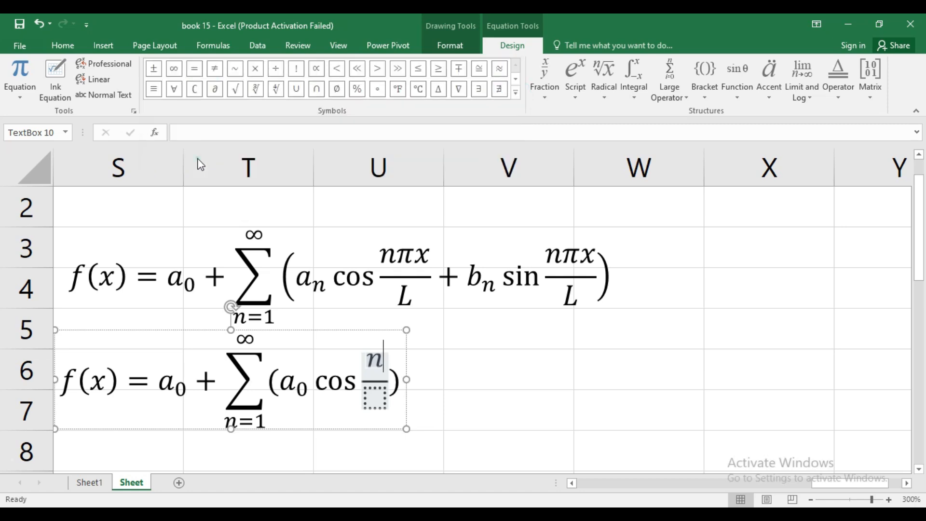
{"action": "type", "text": "x"}
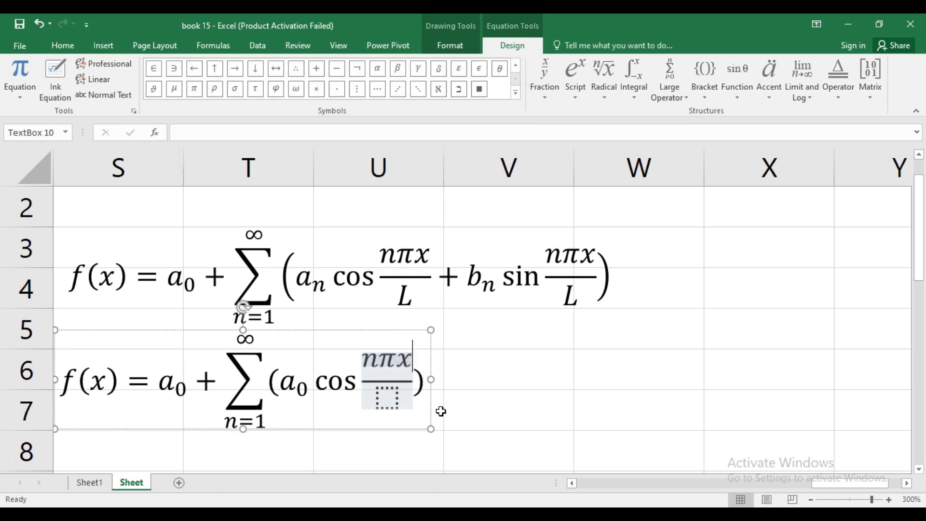
Enter "L" as the fraction's denominator and add "+" after the fraction inside the parentheses
{"action": "left_click", "coordinate": [386, 403]}
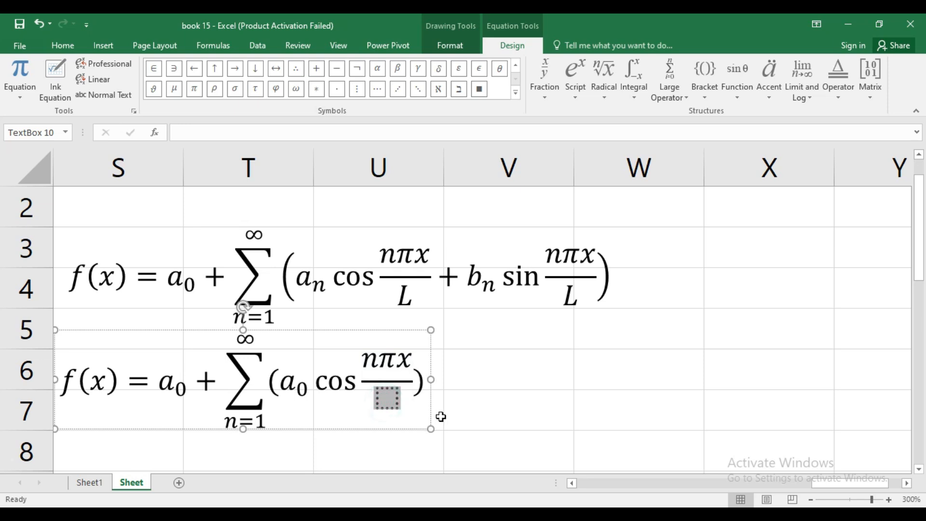
{"action": "type", "text": "l"}
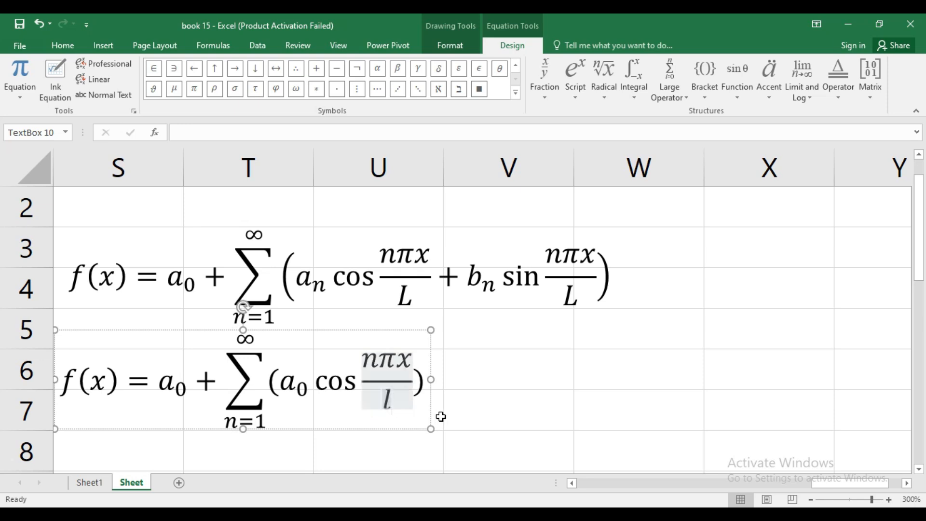
{"action": "key", "text": "BackSpace"}
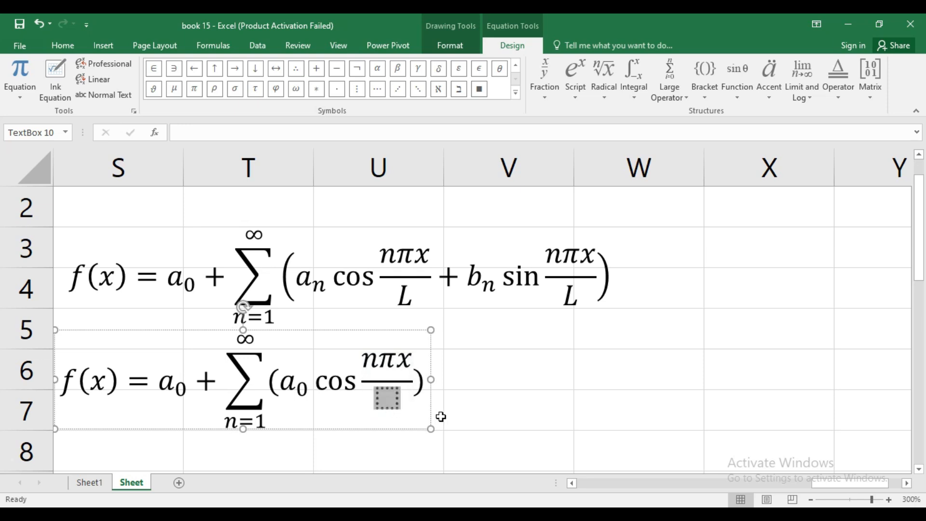
{"action": "type", "text": "L"}
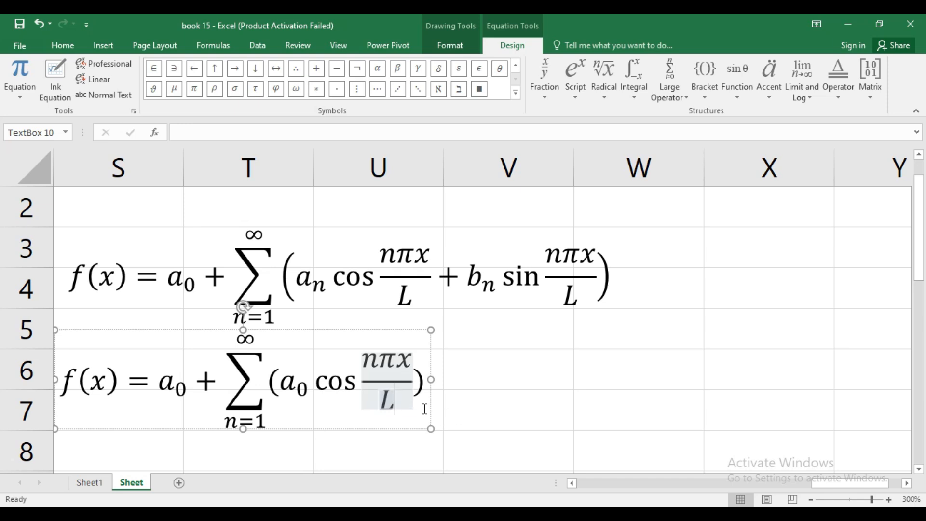
{"action": "key", "text": "Right"}
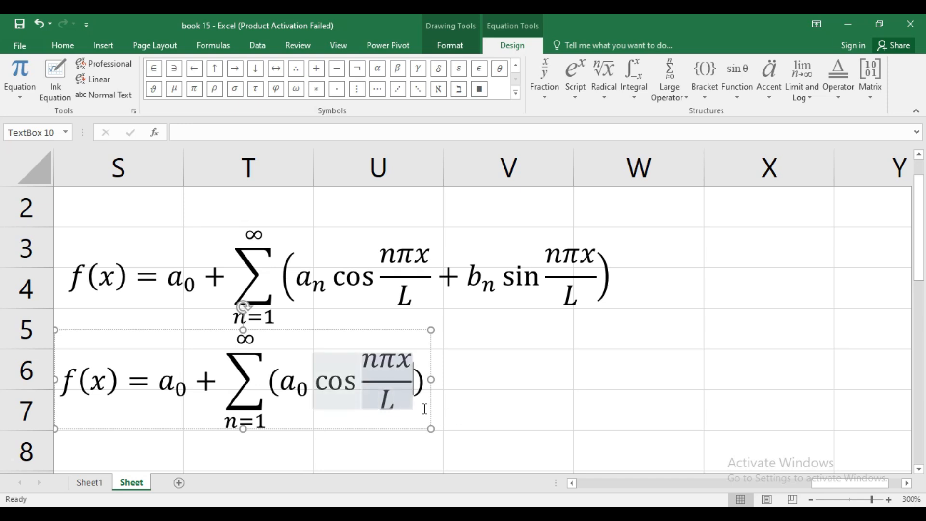
{"action": "type", "text": "+"}
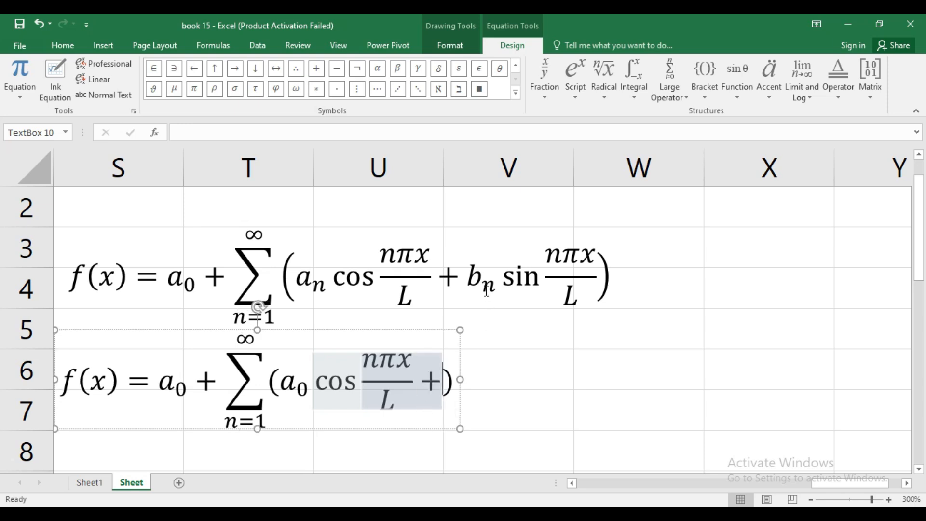
Insert a subscript structure after the plus sign in the lower equation, with base "b" and subscript "n"
{"action": "left_click", "coordinate": [571, 92]}
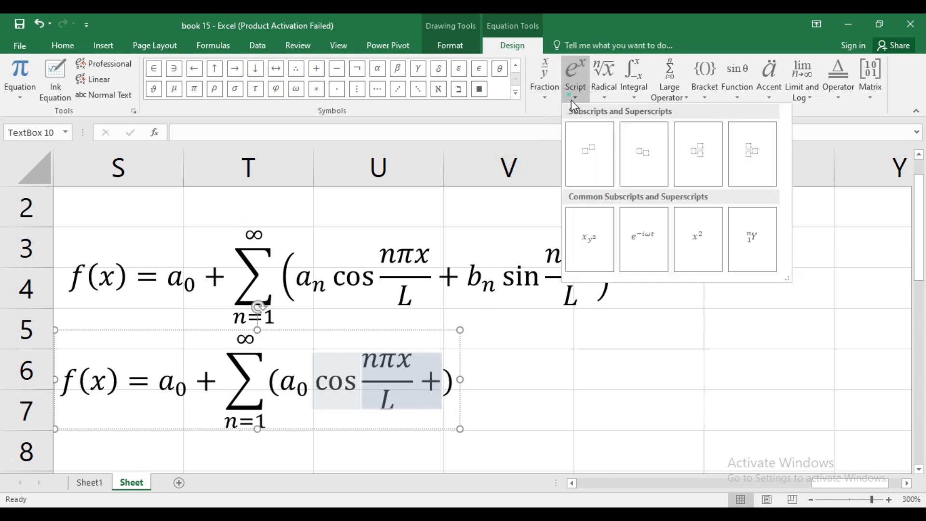
{"action": "left_click", "coordinate": [643, 155]}
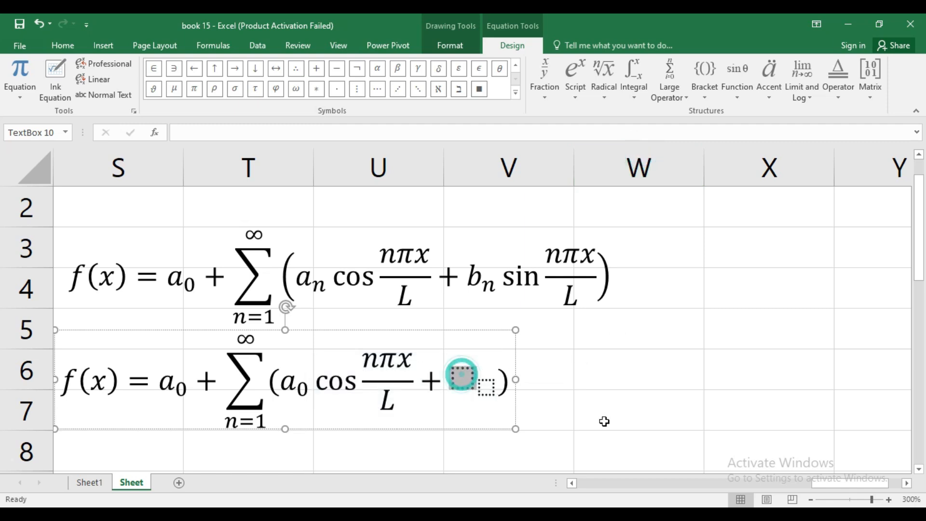
{"action": "type", "text": "b"}
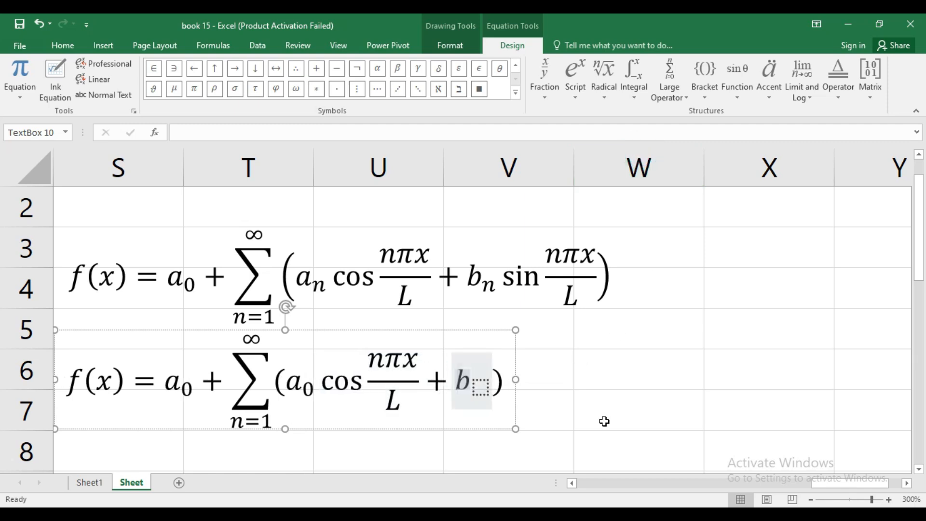
{"action": "left_click", "coordinate": [480, 385]}
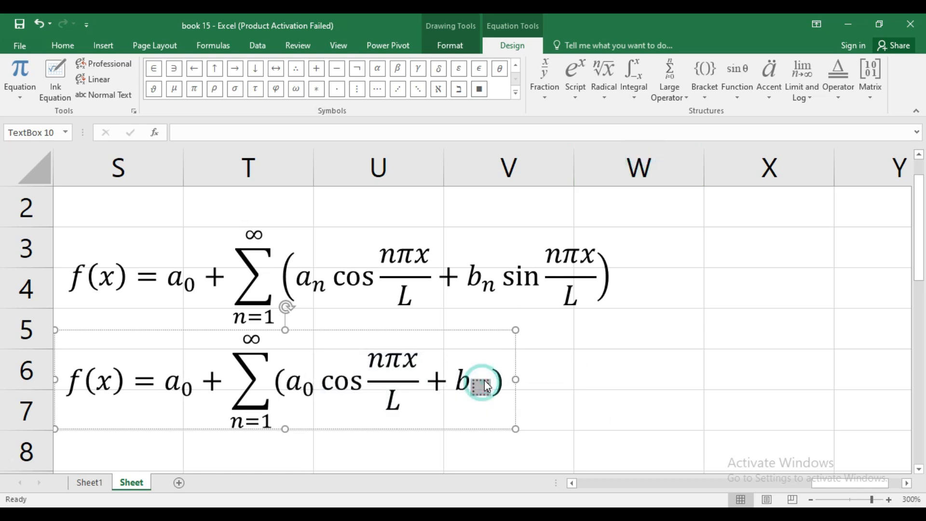
{"action": "type", "text": "n"}
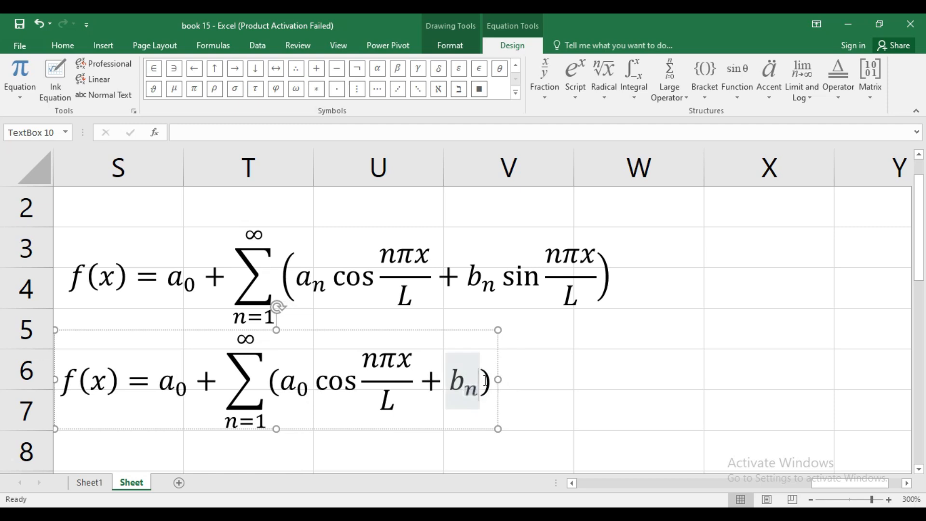
{"action": "key", "text": "Right"}
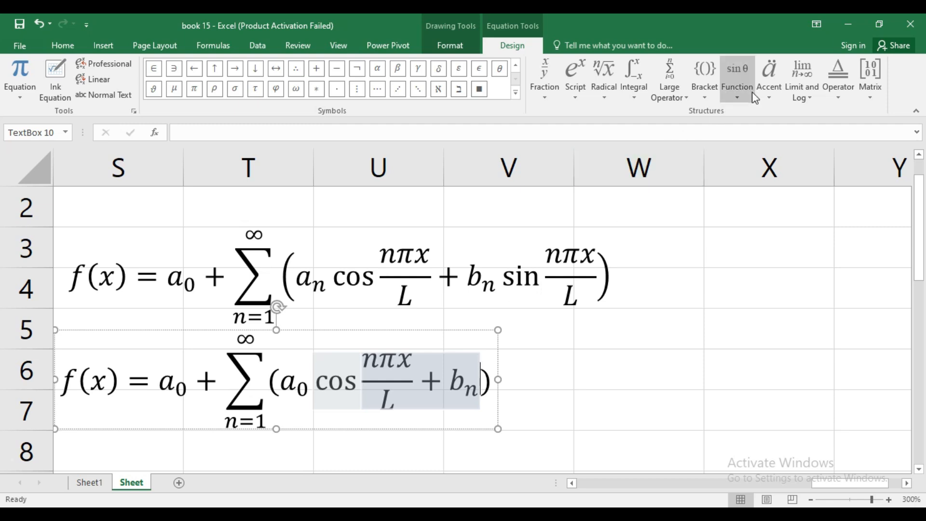
Insert a sin function after the b-subscript-n term and place a stacked fraction as its argument
{"action": "left_click", "coordinate": [741, 99]}
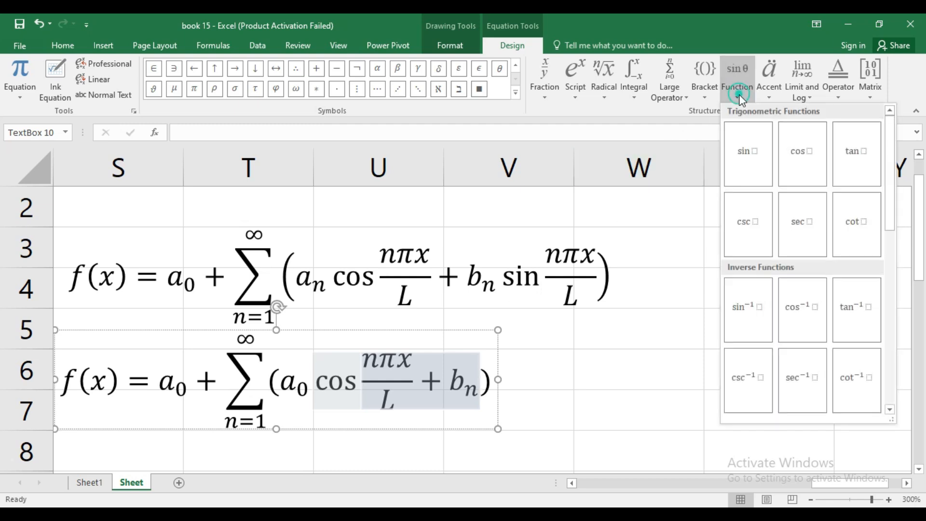
{"action": "left_click", "coordinate": [759, 151]}
{"action": "left_click", "coordinate": [541, 379]}
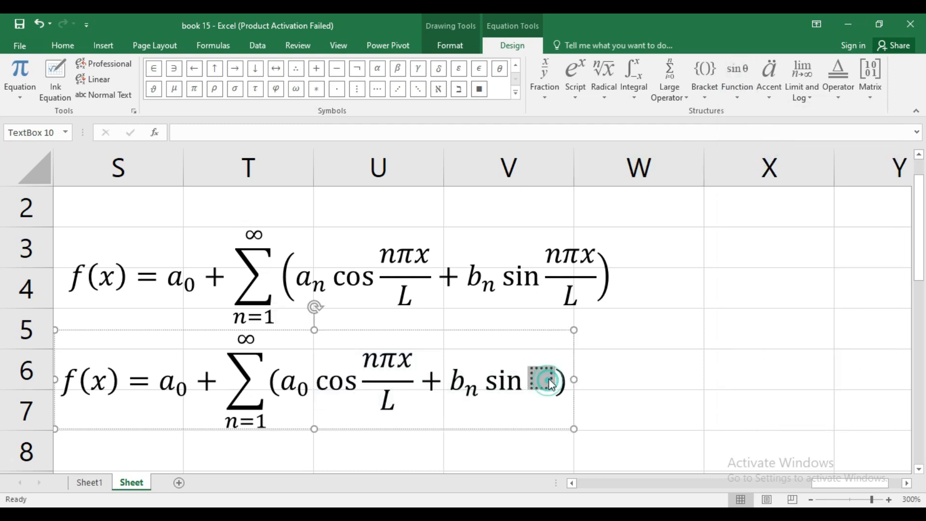
{"action": "left_click", "coordinate": [548, 100]}
{"action": "left_click", "coordinate": [557, 153]}
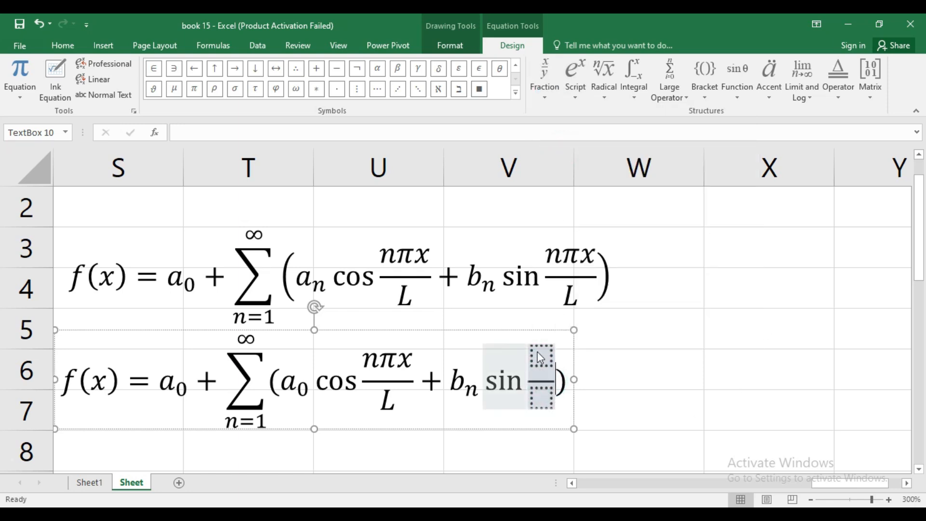
Fill the sin fraction with "nπx" as numerator and "L" as denominator, and finish editing the equation
{"action": "left_click", "coordinate": [536, 352]}
{"action": "type", "text": "n"}
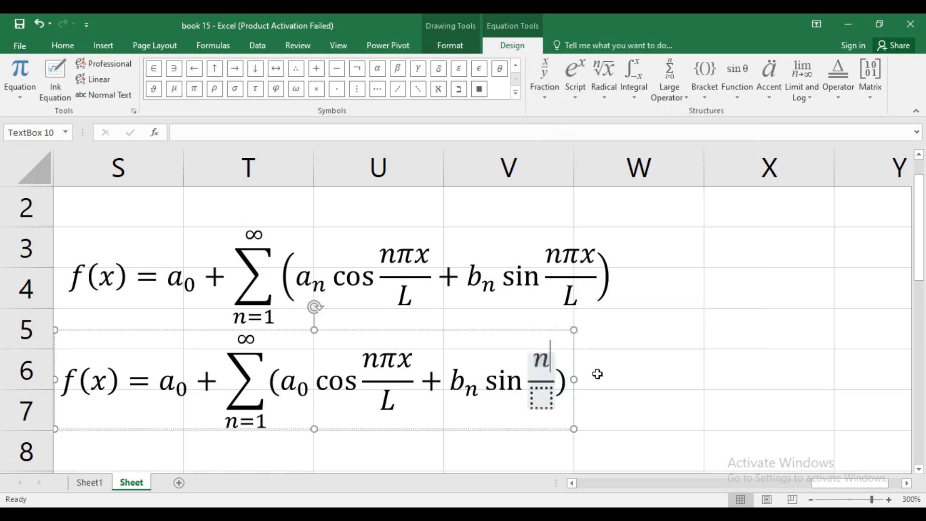
{"action": "left_click", "coordinate": [194, 89]}
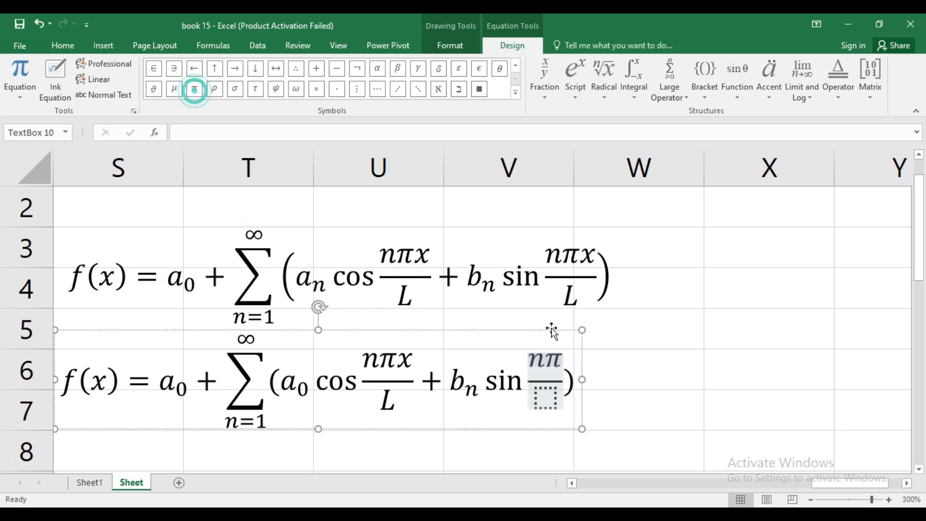
{"action": "type", "text": "x"}
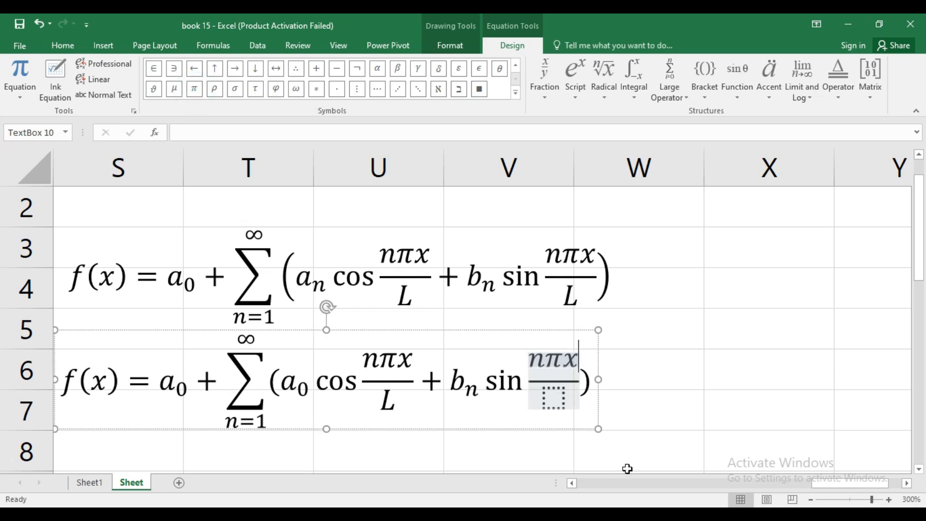
{"action": "left_click", "coordinate": [553, 401]}
{"action": "type", "text": "L"}
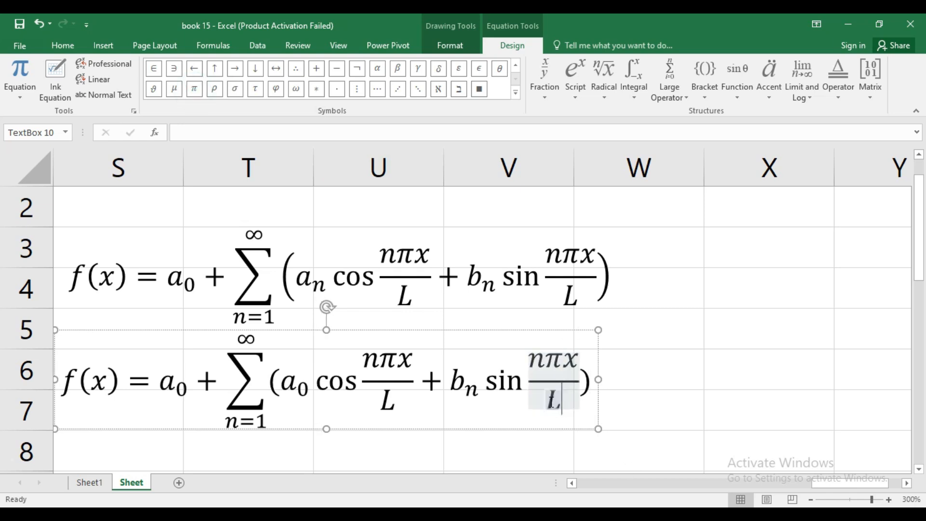
{"action": "left_click", "coordinate": [648, 412]}
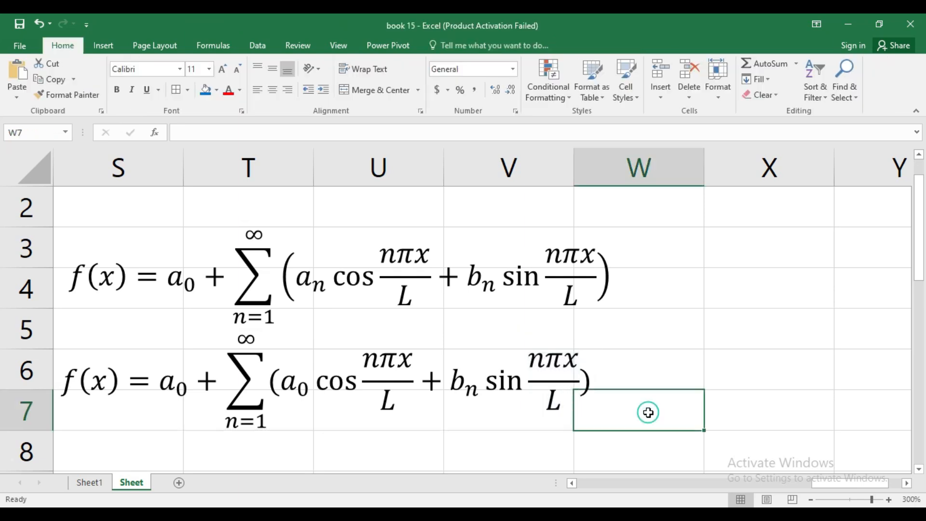
{"action": "mouse_move", "coordinate": [810, 481]}
{"action": "left_mouse_down"}
{"action": "mouse_move", "coordinate": [794, 482]}
{"action": "mouse_move", "coordinate": [802, 481]}
{"action": "left_mouse_up"}
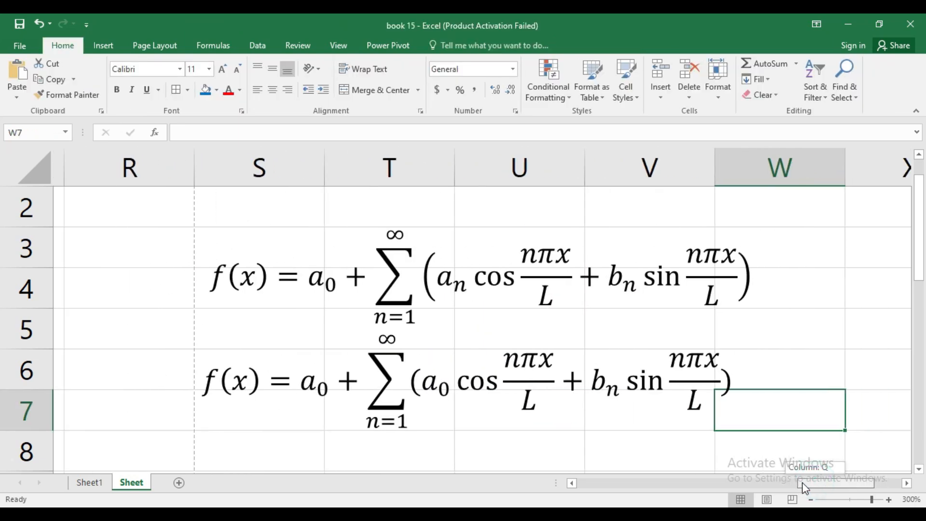
{"action": "left_click", "coordinate": [821, 386]}
{"action": "left_click", "coordinate": [827, 413]}
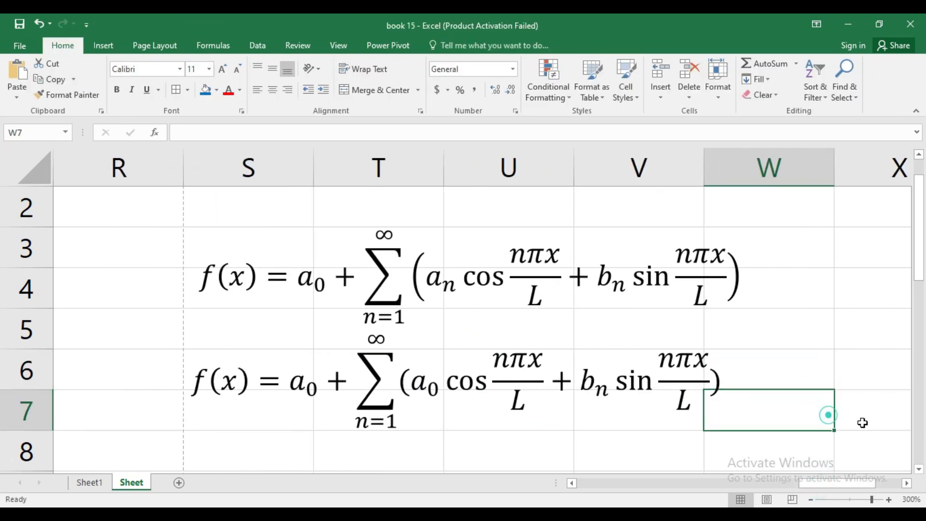
{"action": "left_click", "coordinate": [865, 422]}
{"action": "left_click", "coordinate": [873, 423]}
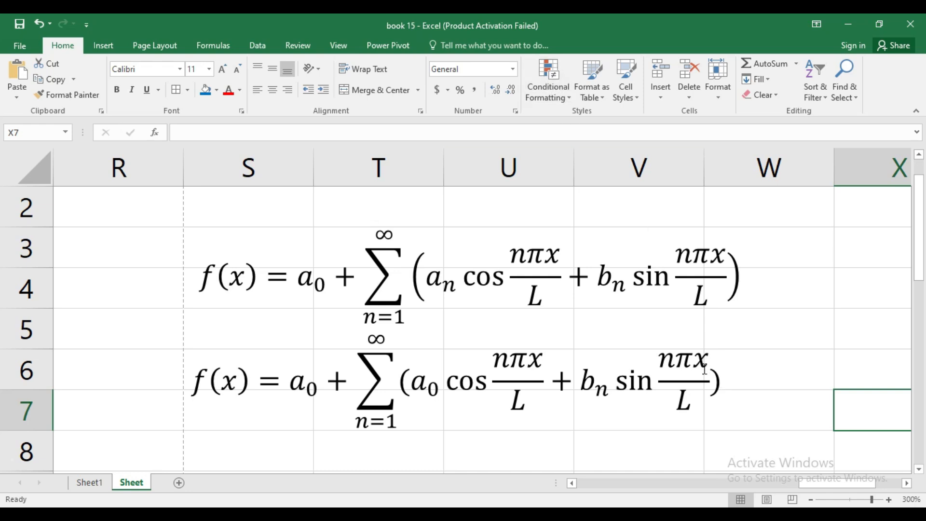
Remove the opening and closing parentheses around the summation's body in the manually built equation
{"action": "left_click", "coordinate": [723, 387]}
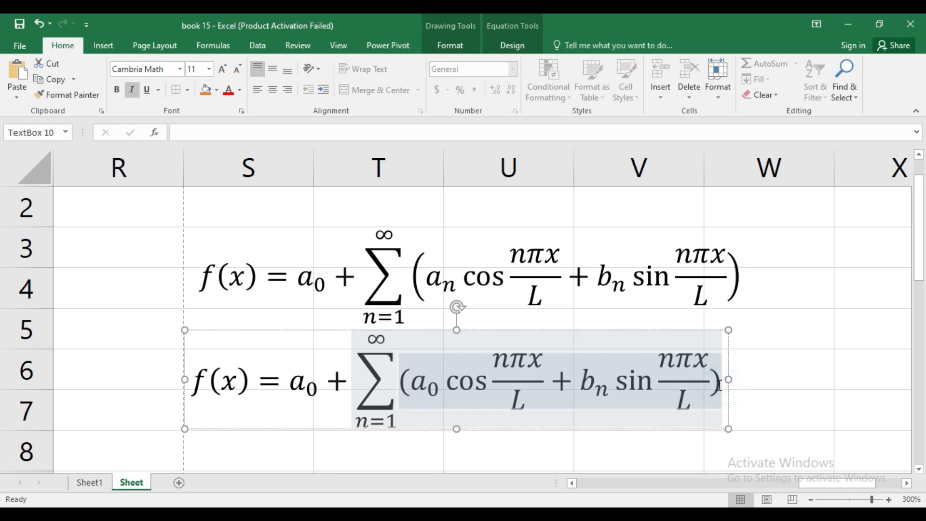
{"action": "mouse_move", "coordinate": [701, 380]}
{"action": "left_mouse_down"}
{"action": "mouse_move", "coordinate": [699, 360]}
{"action": "mouse_move", "coordinate": [707, 381]}
{"action": "mouse_move", "coordinate": [720, 381]}
{"action": "left_mouse_up"}
{"action": "left_click", "coordinate": [409, 385]}
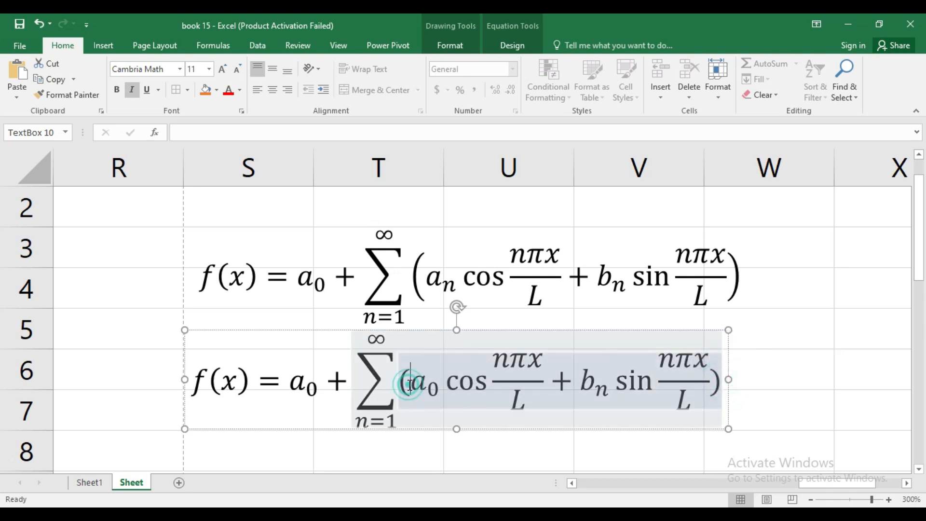
{"action": "key", "text": "BackSpace"}
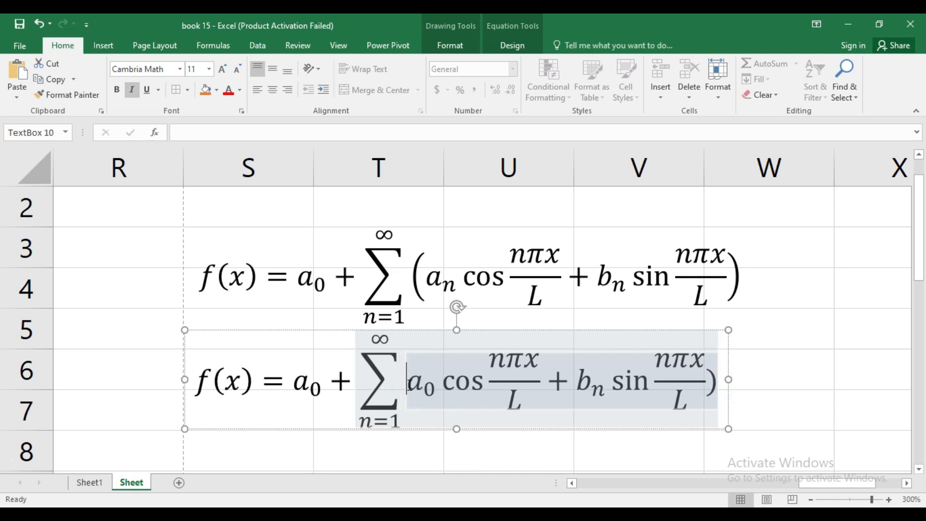
{"action": "left_click", "coordinate": [717, 384]}
{"action": "key", "text": "BackSpace"}
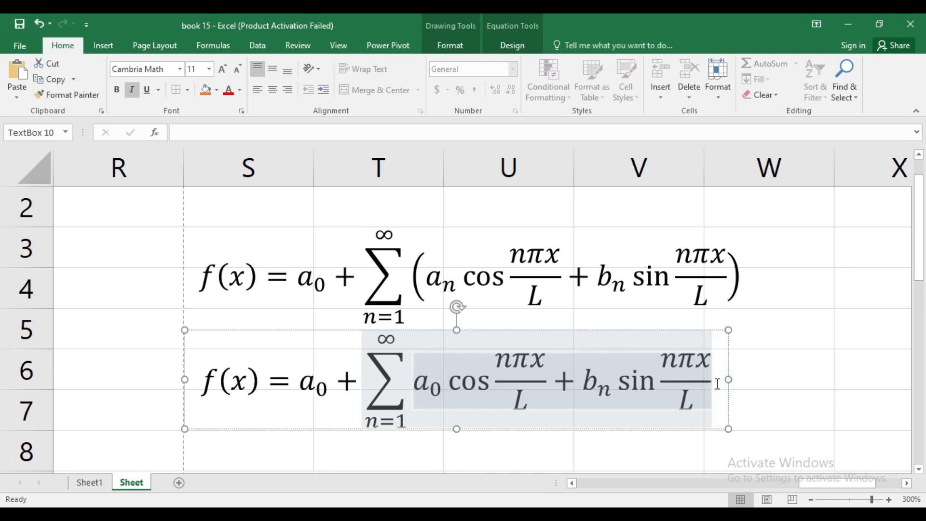
{"action": "left_click", "coordinate": [611, 434]}
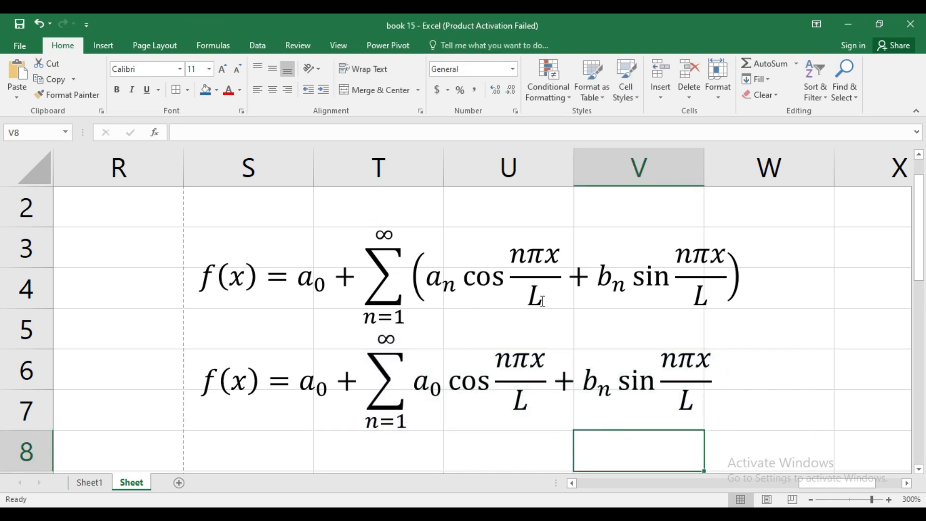
Delete the manually built equation and the built-in Fourier series equation above it
{"action": "left_click", "coordinate": [103, 46]}
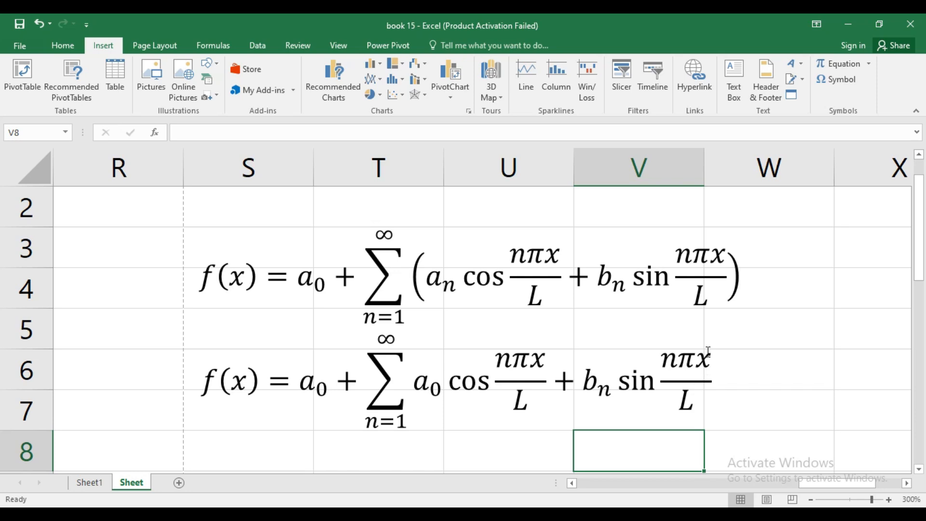
{"action": "left_click", "coordinate": [721, 385]}
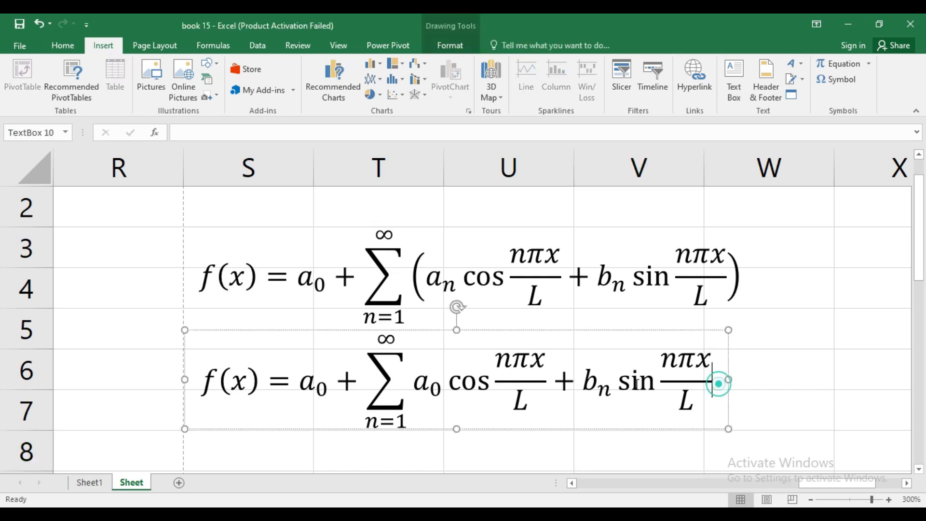
{"action": "left_click", "coordinate": [658, 331]}
{"action": "key", "text": "Delete"}
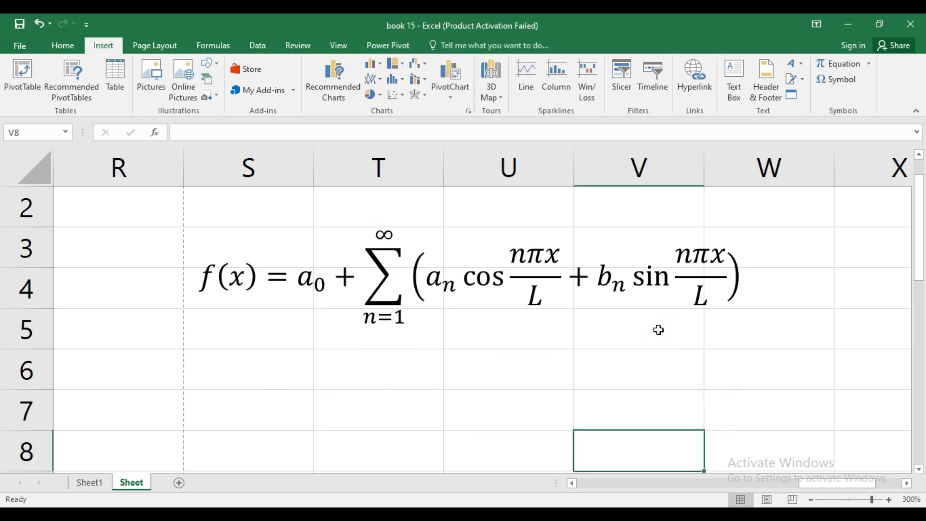
{"action": "left_click", "coordinate": [638, 296]}
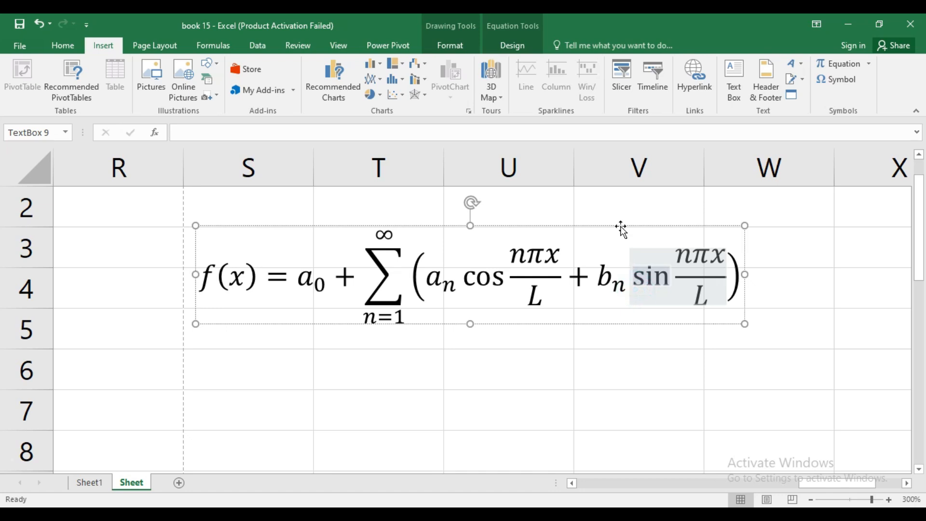
{"action": "left_click", "coordinate": [621, 225]}
{"action": "key", "text": "Delete"}
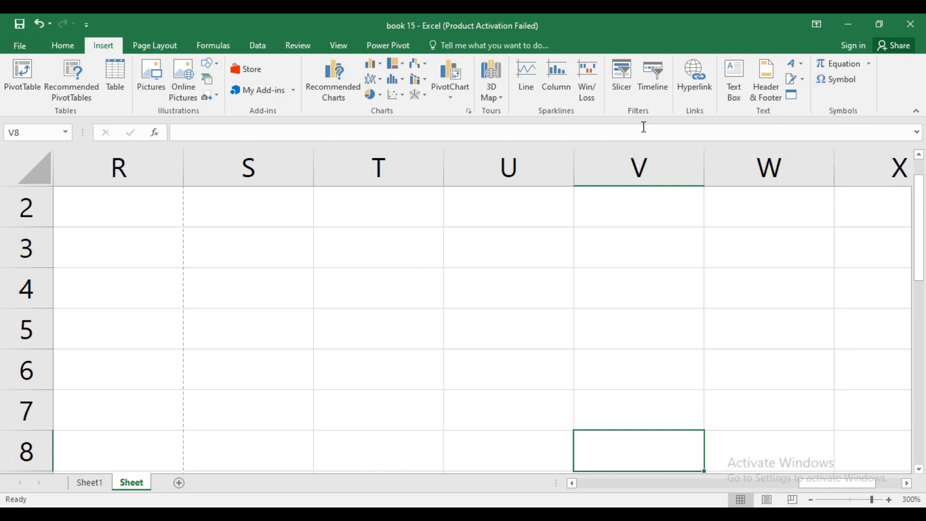
Open the symbol picker for cell V8, set the font to Wingdings and insert the Libra symbol, character code 100
{"action": "left_click", "coordinate": [826, 79]}
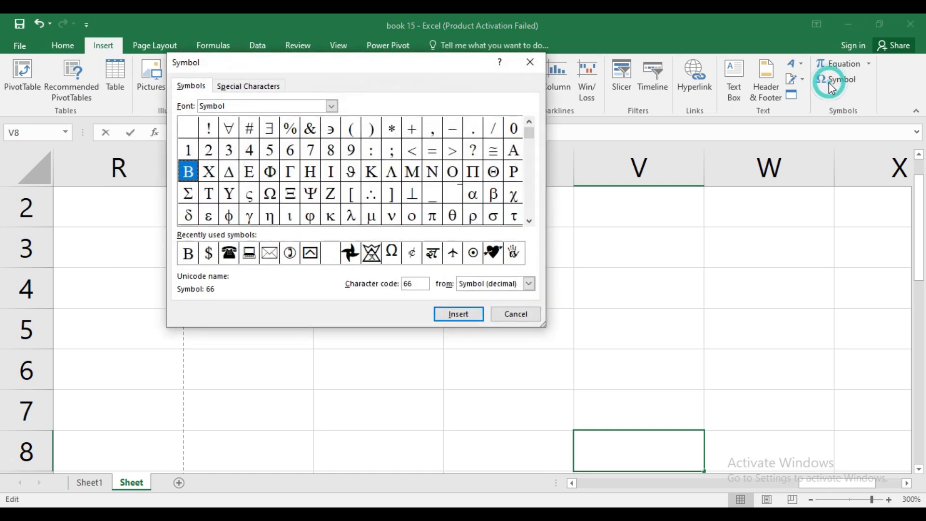
{"action": "left_click_drag", "start_coordinate": [322, 74], "coordinate": [374, 67]}
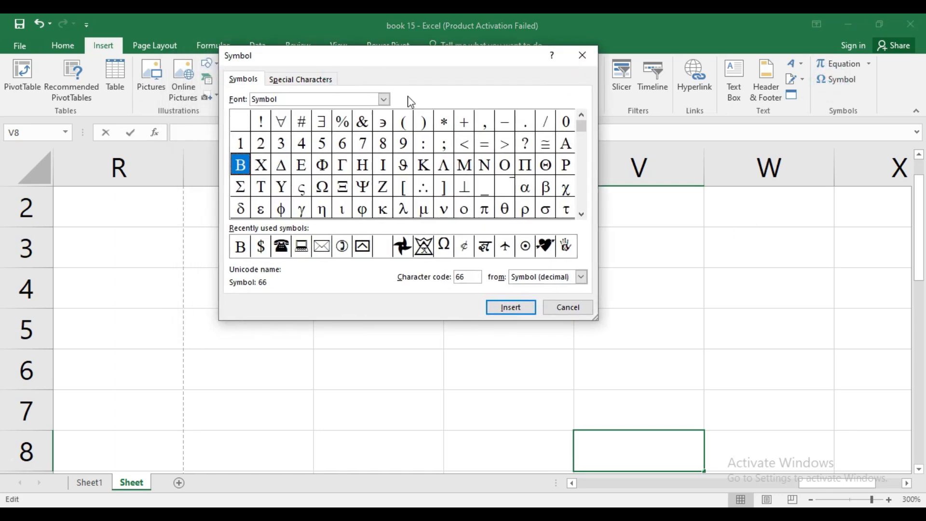
{"action": "left_click", "coordinate": [582, 128]}
{"action": "left_click_drag", "start_coordinate": [582, 129], "coordinate": [580, 175]}
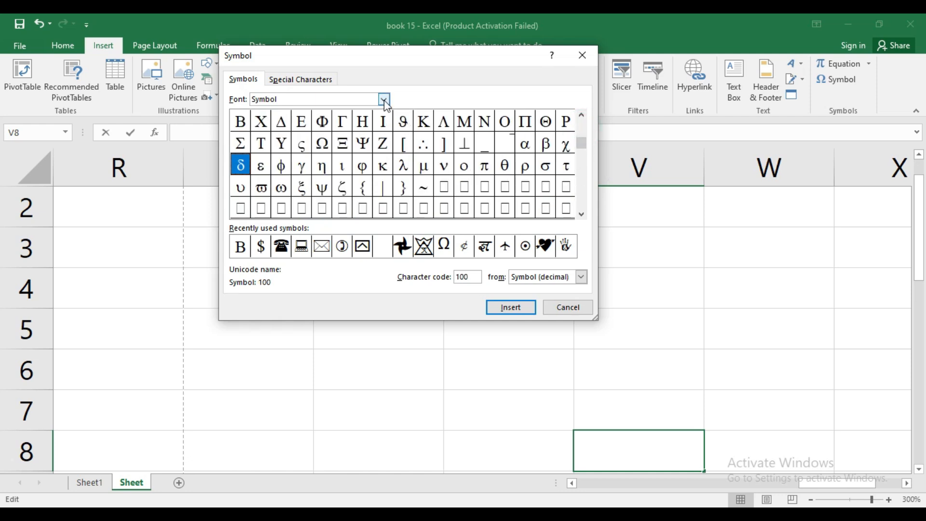
{"action": "double_click", "coordinate": [297, 103]}
{"action": "key", "text": "BackSpace"}
{"action": "type", "text": "windimg"}
{"action": "key", "text": "Return"}
{"action": "key", "text": "Return"}
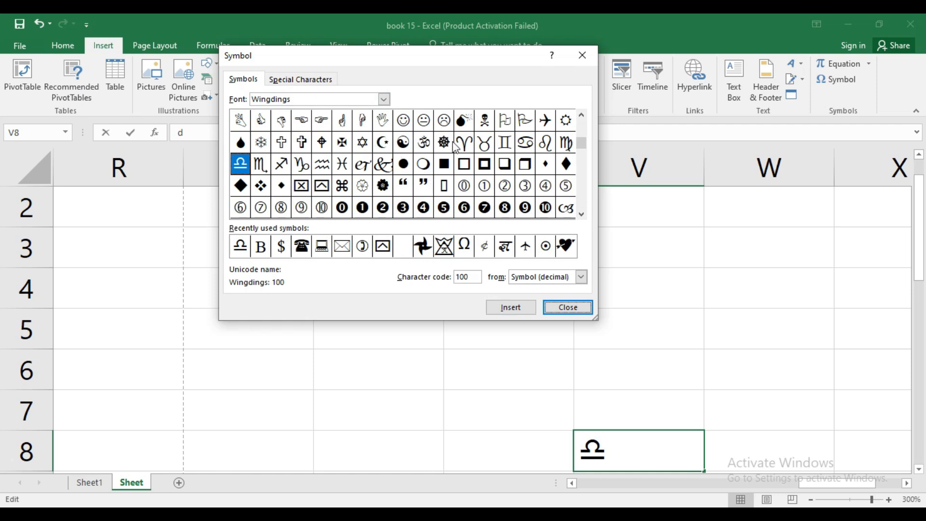
Add the Wingdings smiley (74), Aries (94) and Om (92) symbols to cell V8
{"action": "left_click", "coordinate": [403, 121]}
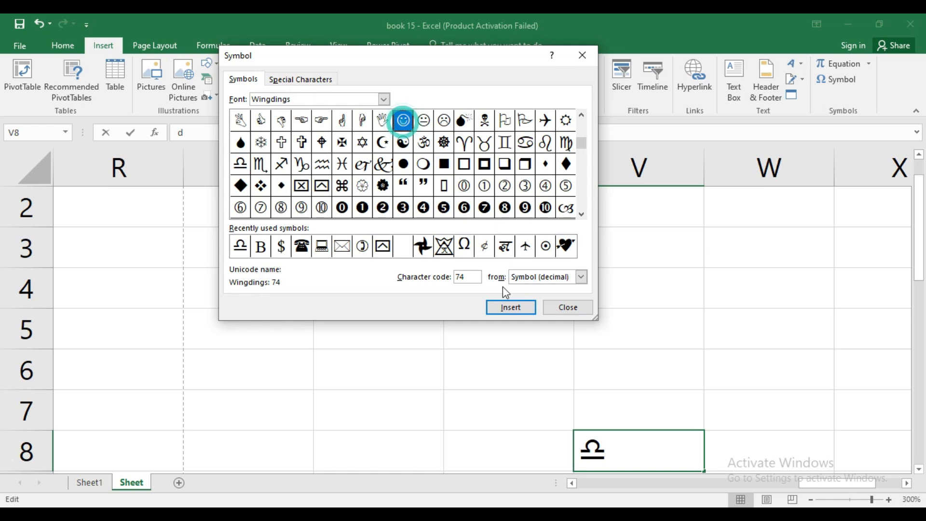
{"action": "left_click", "coordinate": [504, 308]}
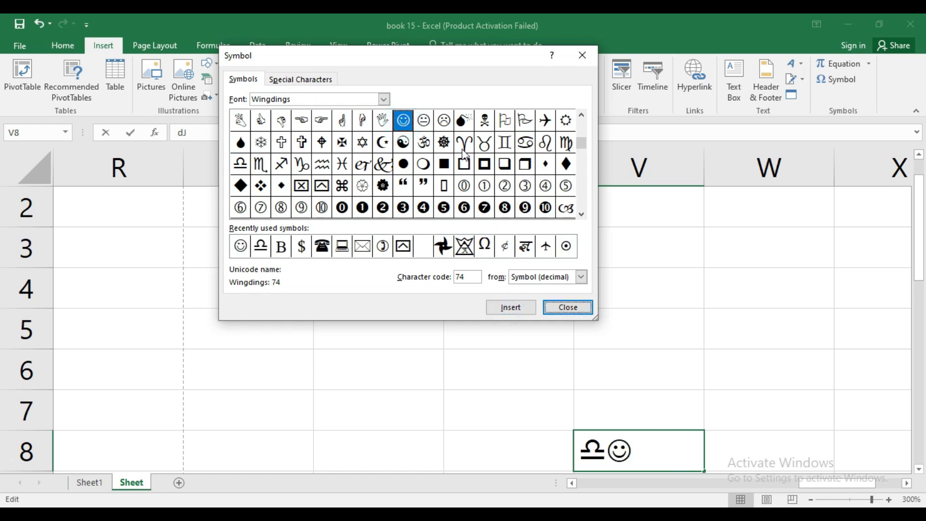
{"action": "left_click", "coordinate": [463, 147]}
{"action": "left_click", "coordinate": [510, 309]}
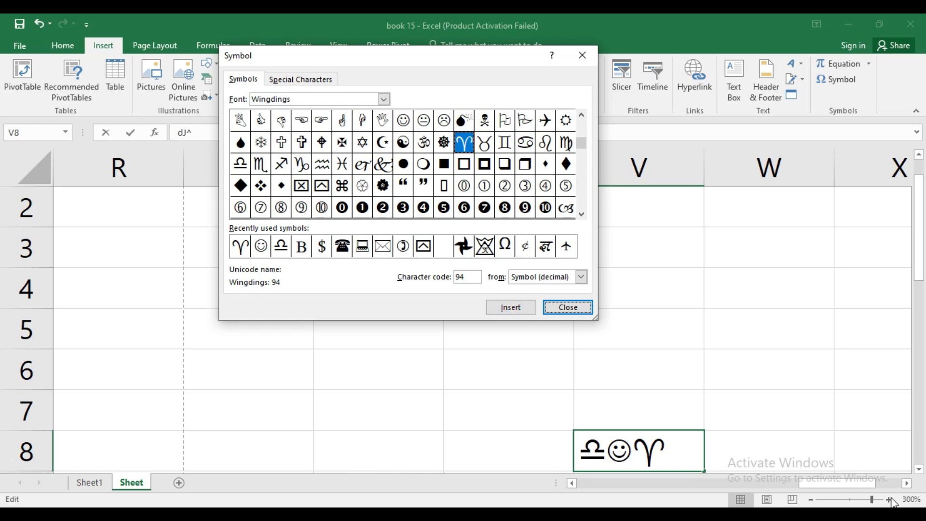
{"action": "left_click", "coordinate": [424, 142]}
{"action": "left_click", "coordinate": [506, 308]}
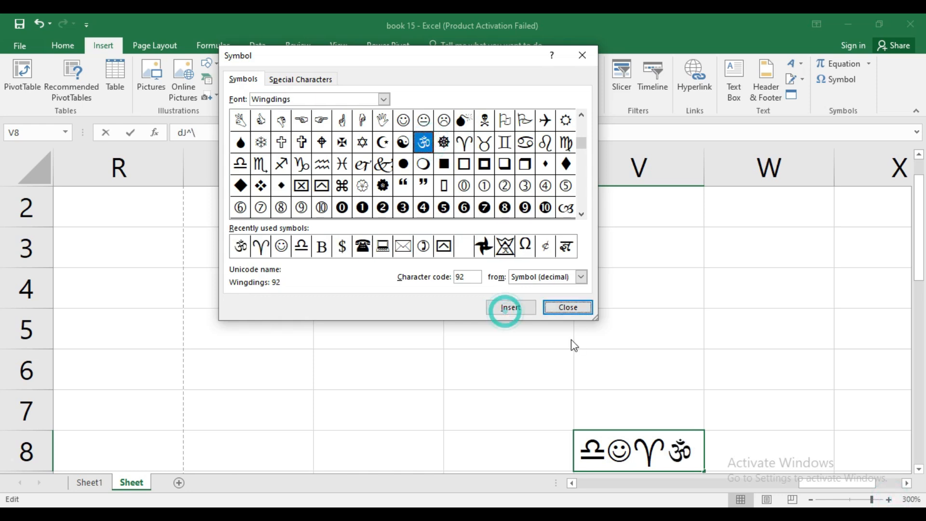
Add the Wingdings airplane (character code 81) and curled leaf (character code 208) symbols to cell V8
{"action": "left_click", "coordinate": [545, 122]}
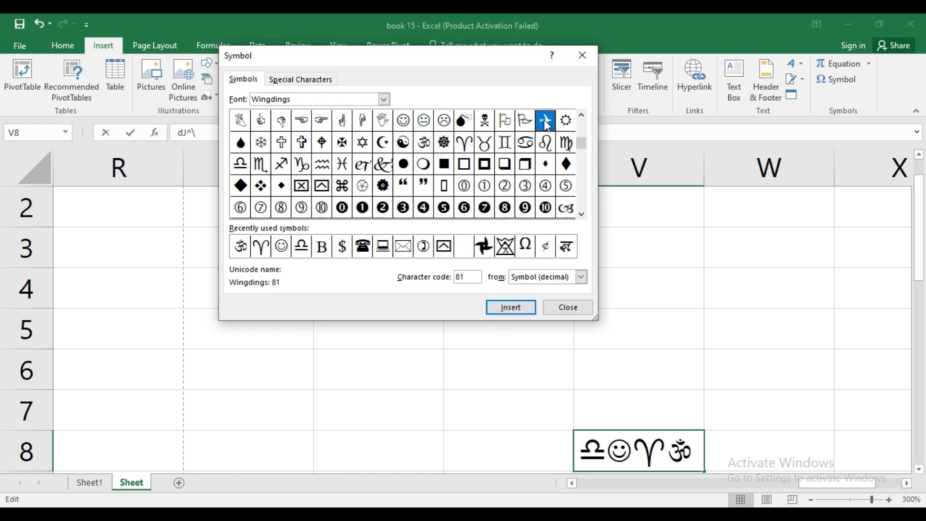
{"action": "left_click", "coordinate": [507, 309]}
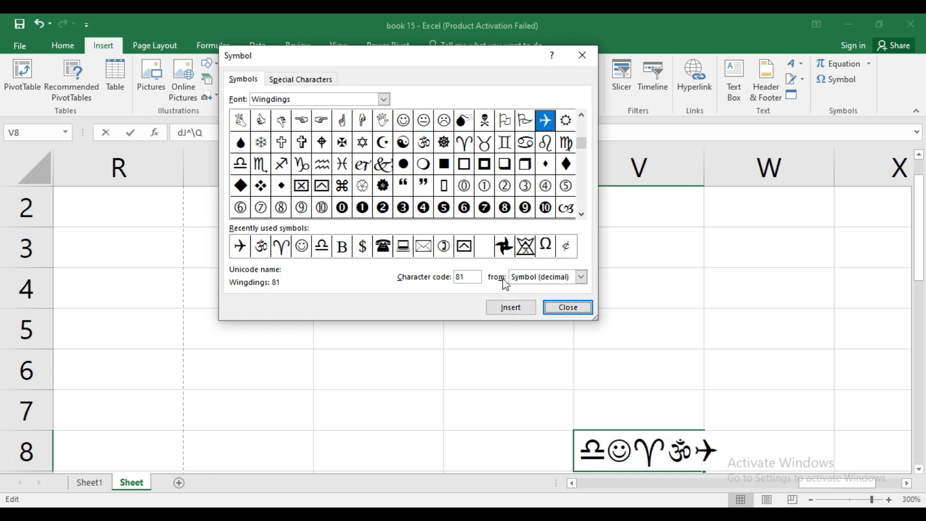
{"action": "left_click_drag", "start_coordinate": [584, 144], "coordinate": [584, 177]}
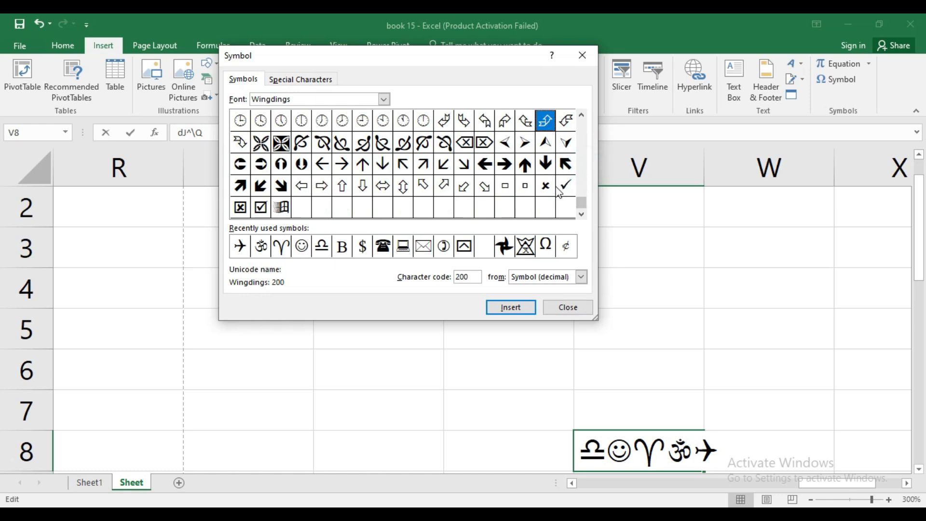
{"action": "left_click", "coordinate": [362, 142]}
{"action": "left_click", "coordinate": [506, 306]}
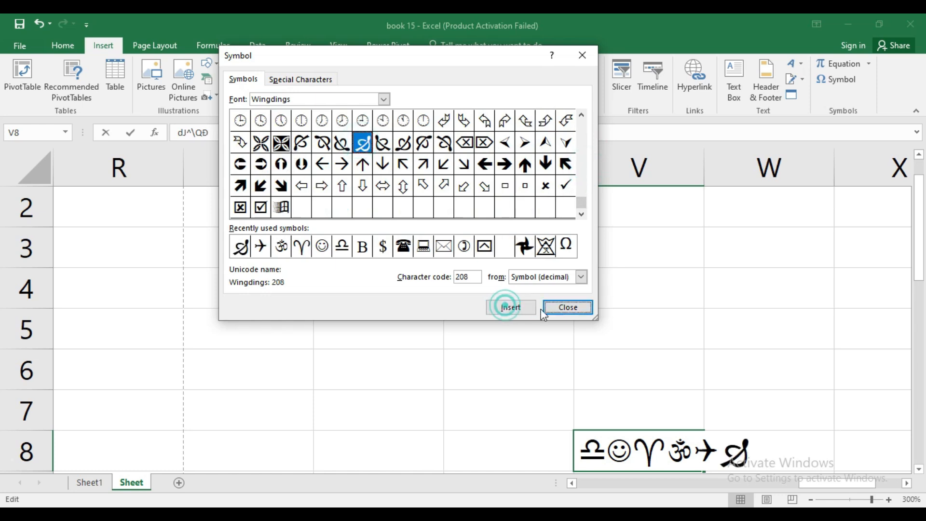
Preview the character sets of the Westminster, Kingthings Xander Outline and Korinna-Regular fonts in the symbol picker
{"action": "left_click", "coordinate": [382, 99]}
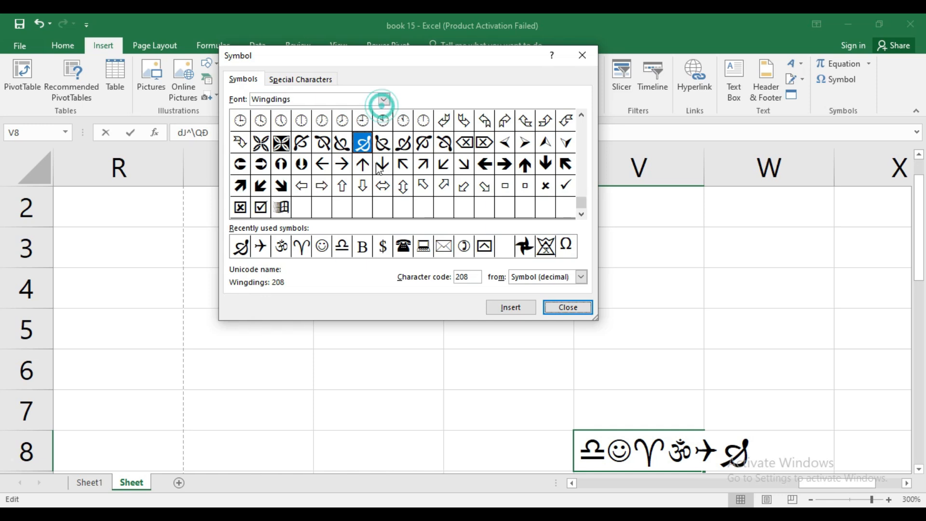
{"action": "left_click", "coordinate": [330, 123]}
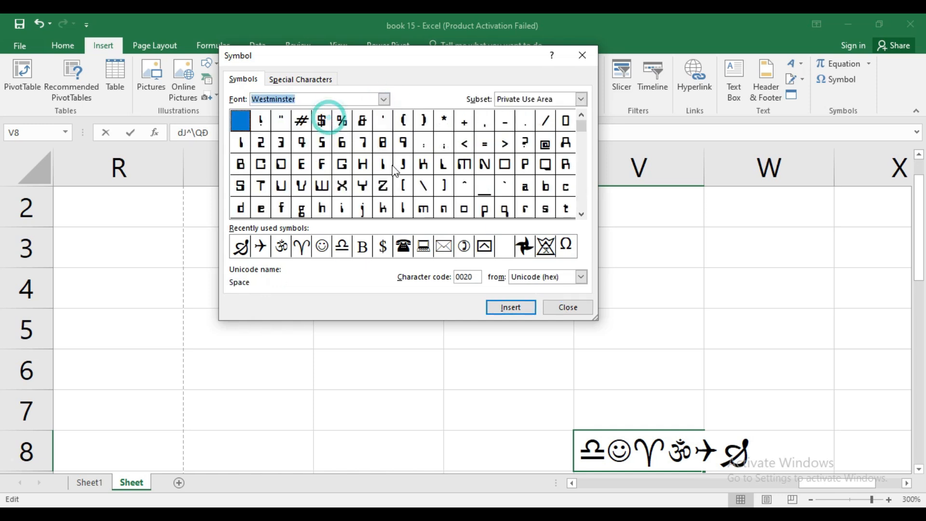
{"action": "left_click", "coordinate": [383, 99]}
{"action": "left_click_drag", "start_coordinate": [385, 148], "coordinate": [386, 140]}
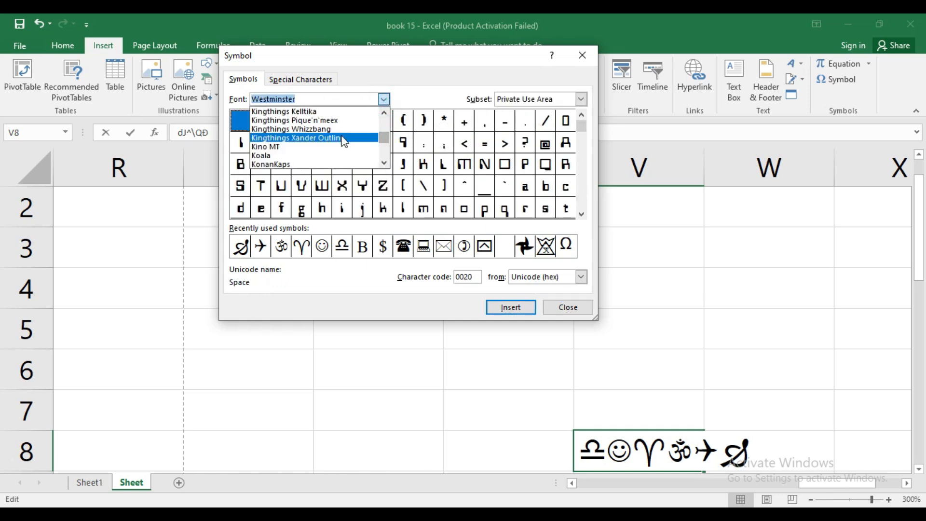
{"action": "left_click", "coordinate": [333, 137]}
{"action": "left_click", "coordinate": [384, 100]}
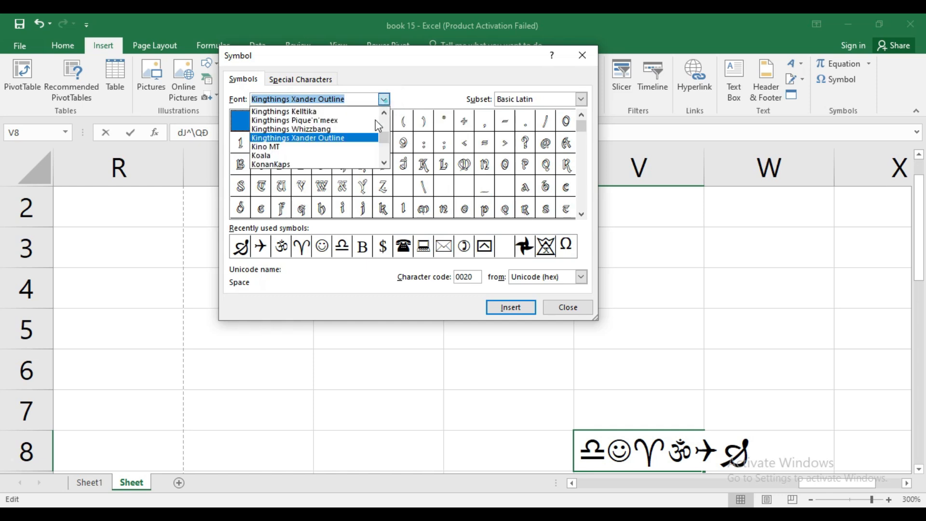
{"action": "scroll", "coordinate": [367, 137], "scroll_direction": "down", "scroll_amount": 2}
{"action": "left_click", "coordinate": [333, 131]}
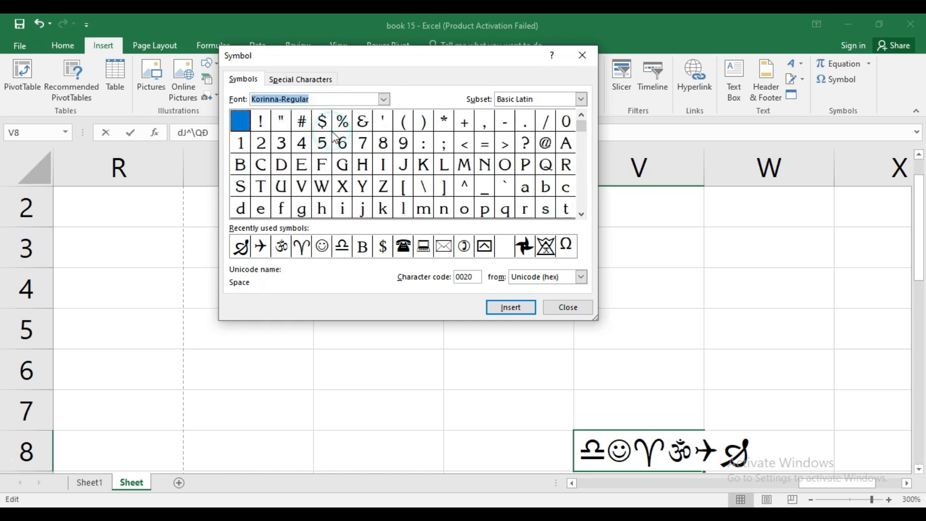
Close the symbol picker and commit the symbols in cell V8 by selecting cell V4
{"action": "left_click", "coordinate": [588, 54]}
{"action": "left_click", "coordinate": [623, 284]}
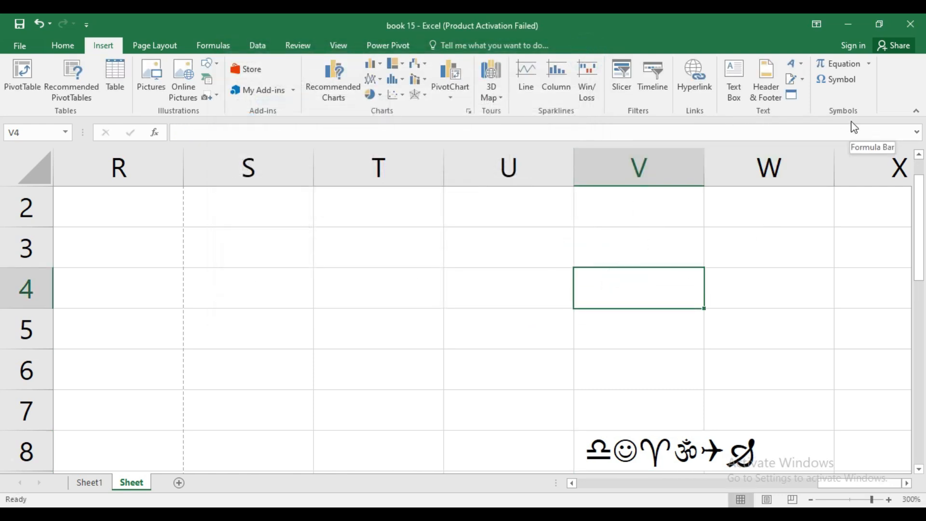
{"action": "left_click", "coordinate": [441, 304]}
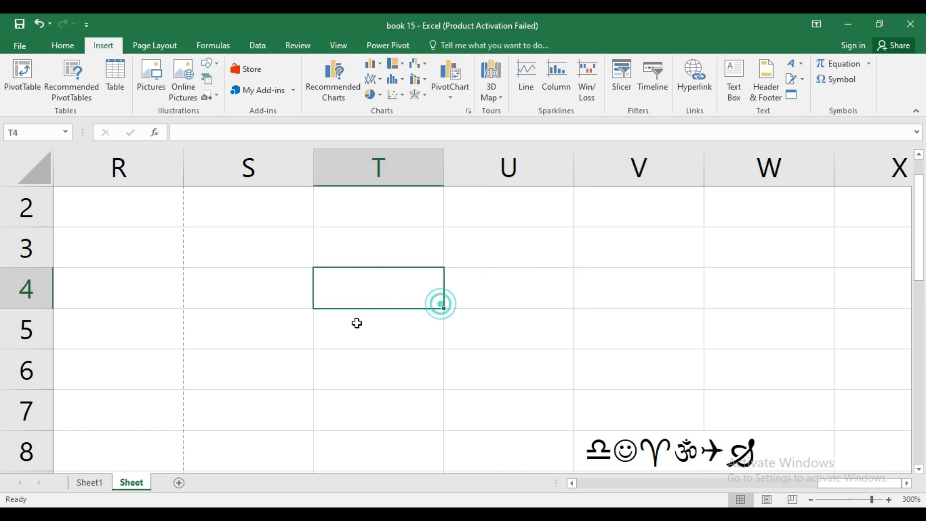
{"action": "left_click", "coordinate": [357, 323]}
{"action": "left_click", "coordinate": [470, 343]}
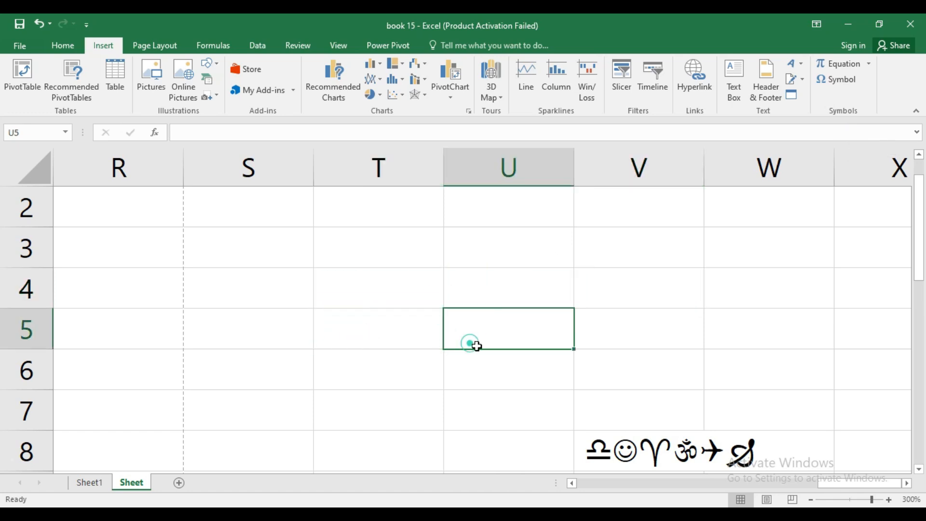
{"action": "left_click", "coordinate": [490, 366]}
{"action": "left_click", "coordinate": [413, 372]}
{"action": "left_click", "coordinate": [396, 332]}
{"action": "left_click", "coordinate": [474, 363]}
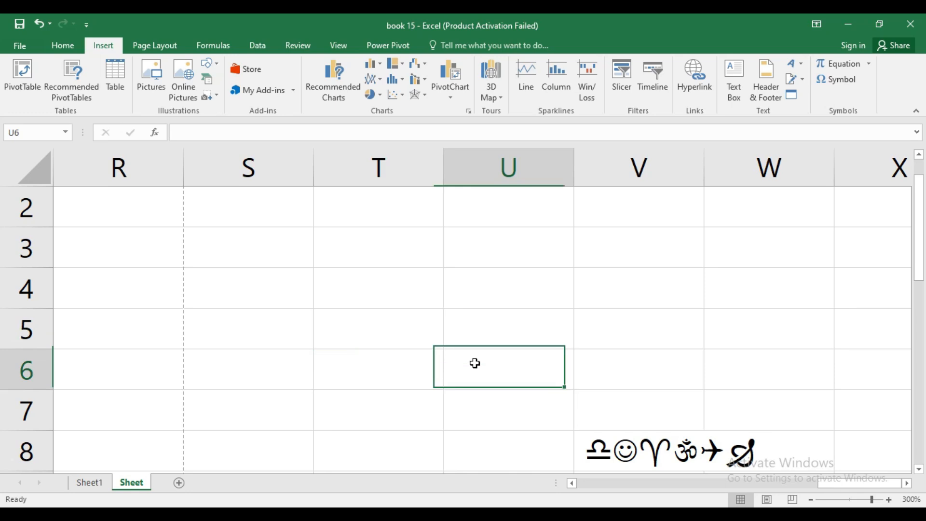